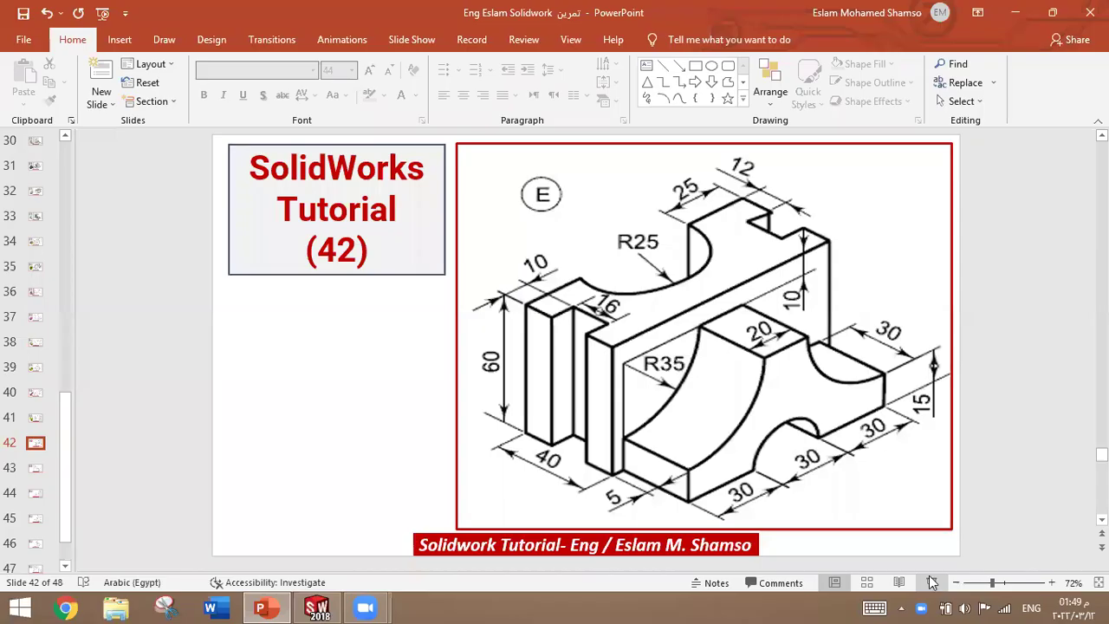
Step: On slide 42, underline SolidWorks and hatch the bracket's upper face in red ink, keeping the annotations
click(931, 583)
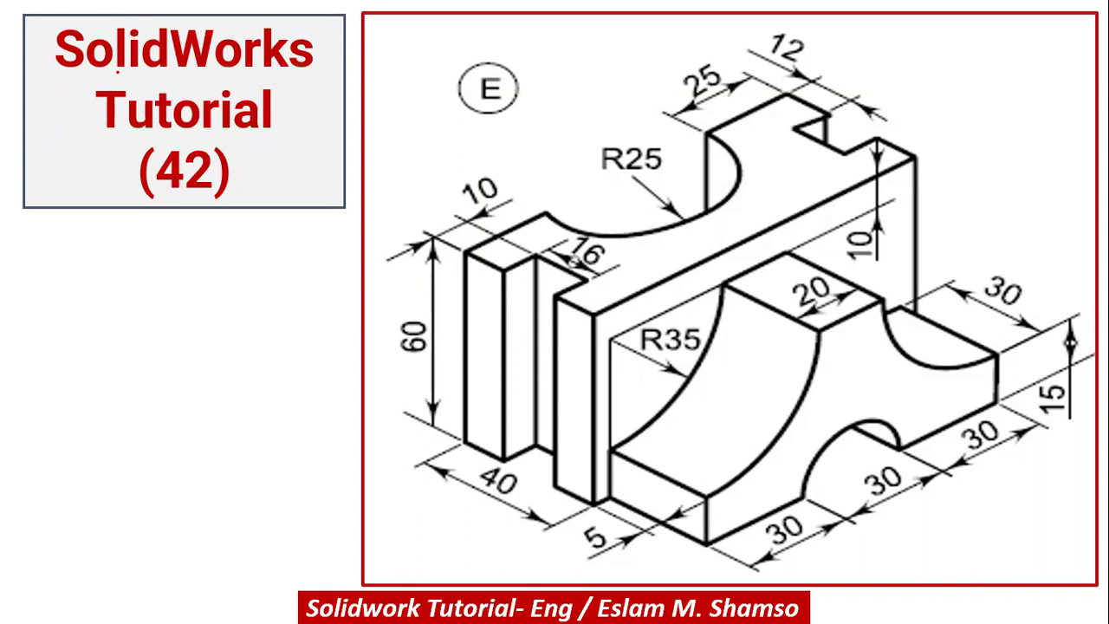
drag(116, 84, 136, 82)
mouse_move(751, 126)
mouse_down()
mouse_move(793, 106)
mouse_move(787, 126)
mouse_up()
mouse_move(768, 150)
mouse_down()
mouse_move(785, 141)
mouse_move(811, 158)
mouse_up()
drag(759, 181, 830, 173)
mouse_move(745, 213)
mouse_down()
mouse_move(716, 244)
mouse_move(606, 286)
mouse_move(500, 236)
mouse_up()
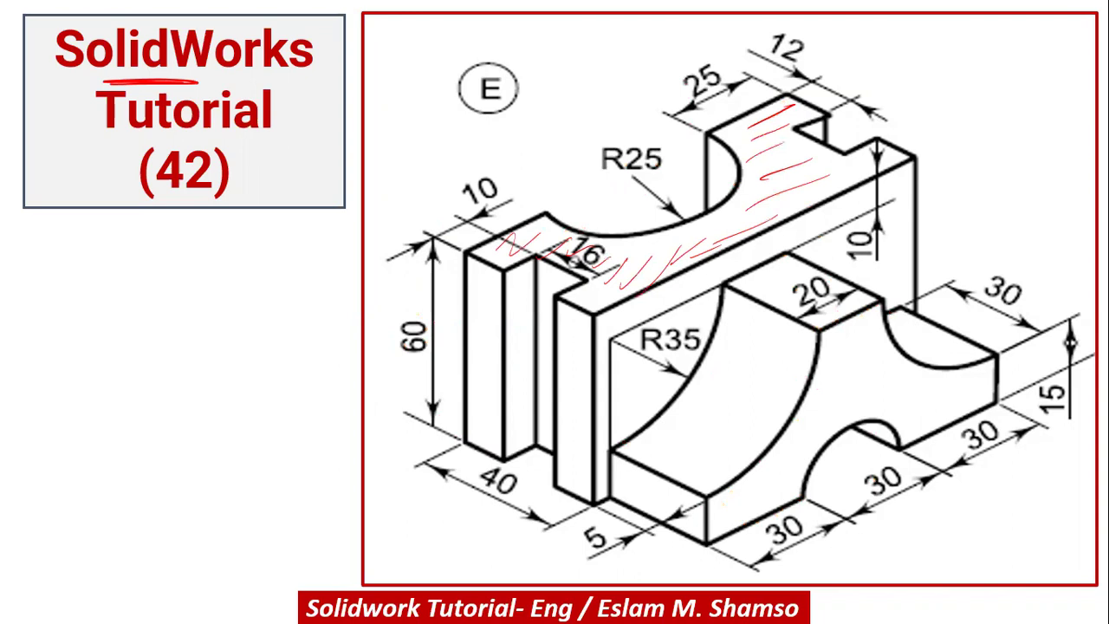
key(Escape)
key(Return)
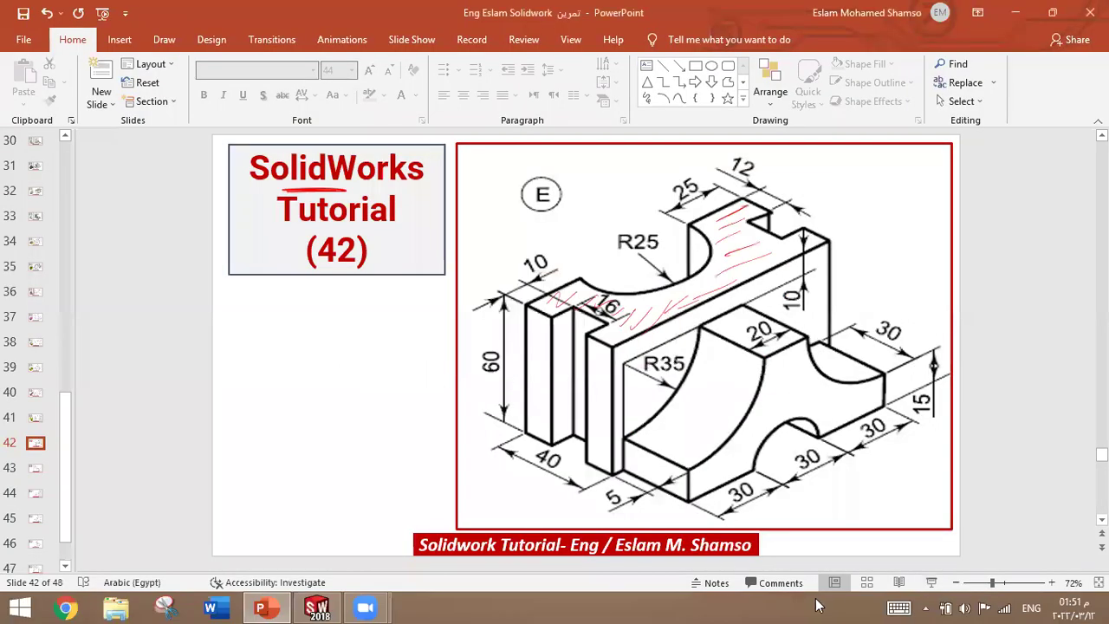
Step: Create a new SOLIDWORKS part and set the Windows taskbar to auto-hide
click(317, 607)
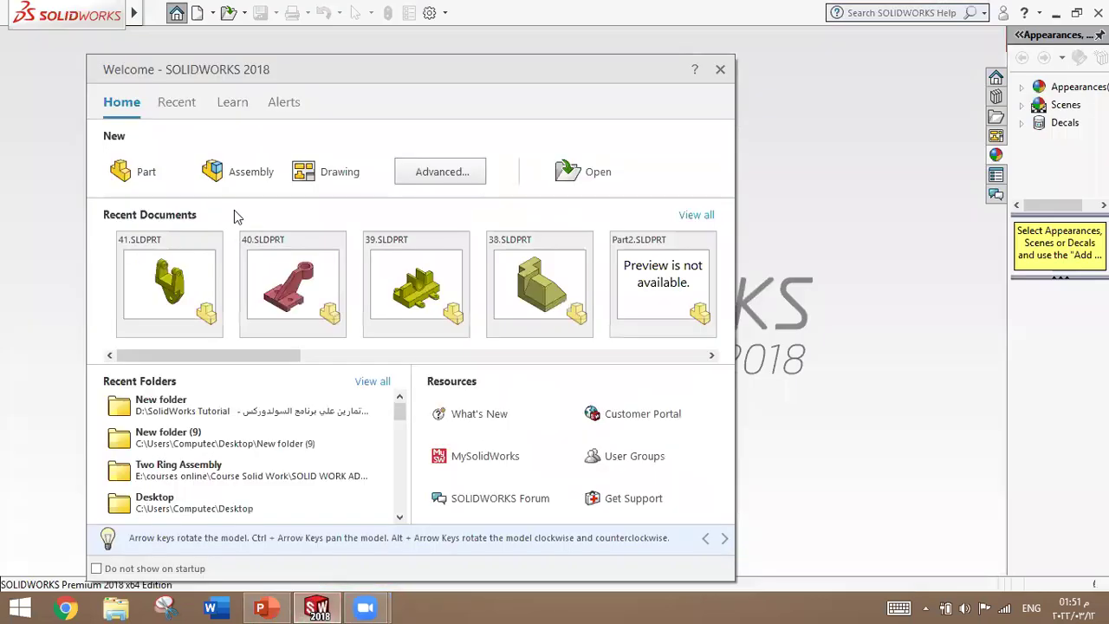
click(147, 173)
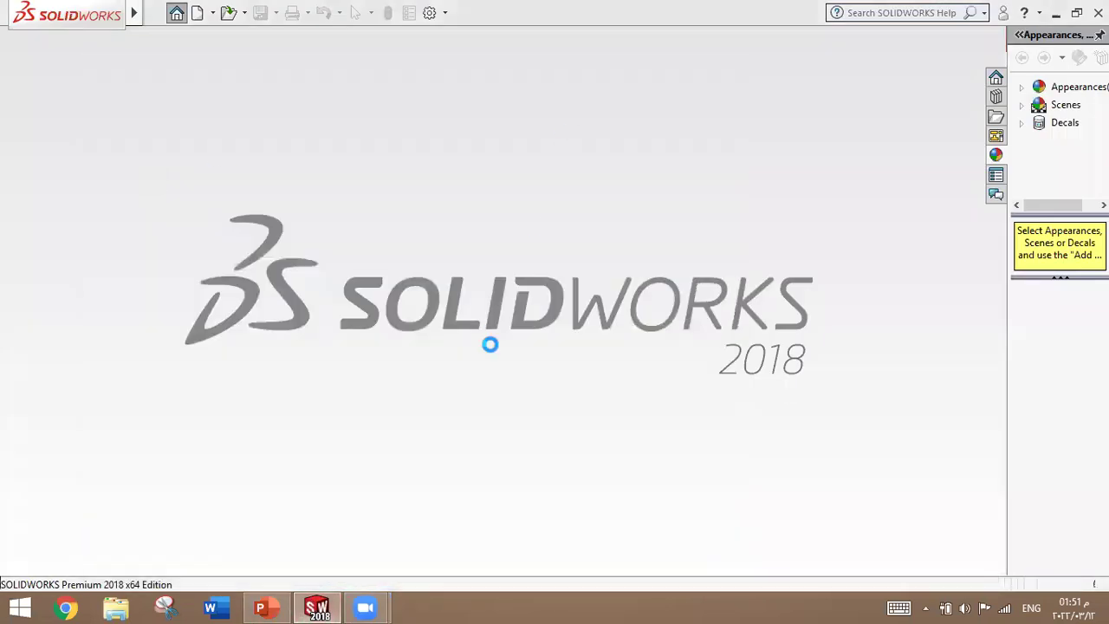
right_click(512, 607)
click(535, 597)
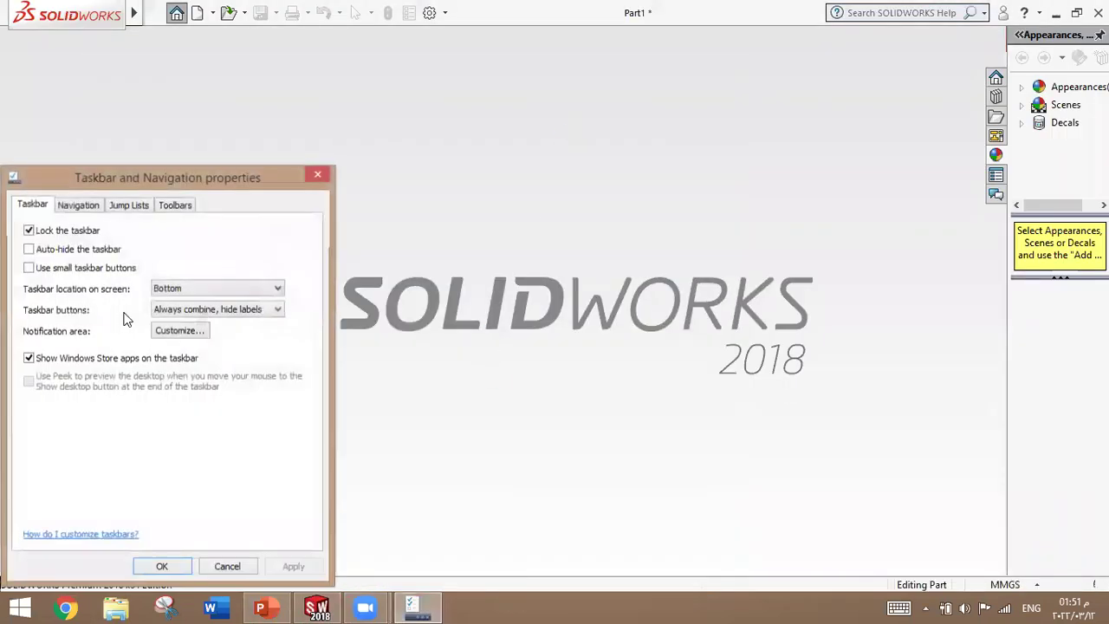
click(65, 251)
click(69, 233)
click(292, 566)
click(162, 565)
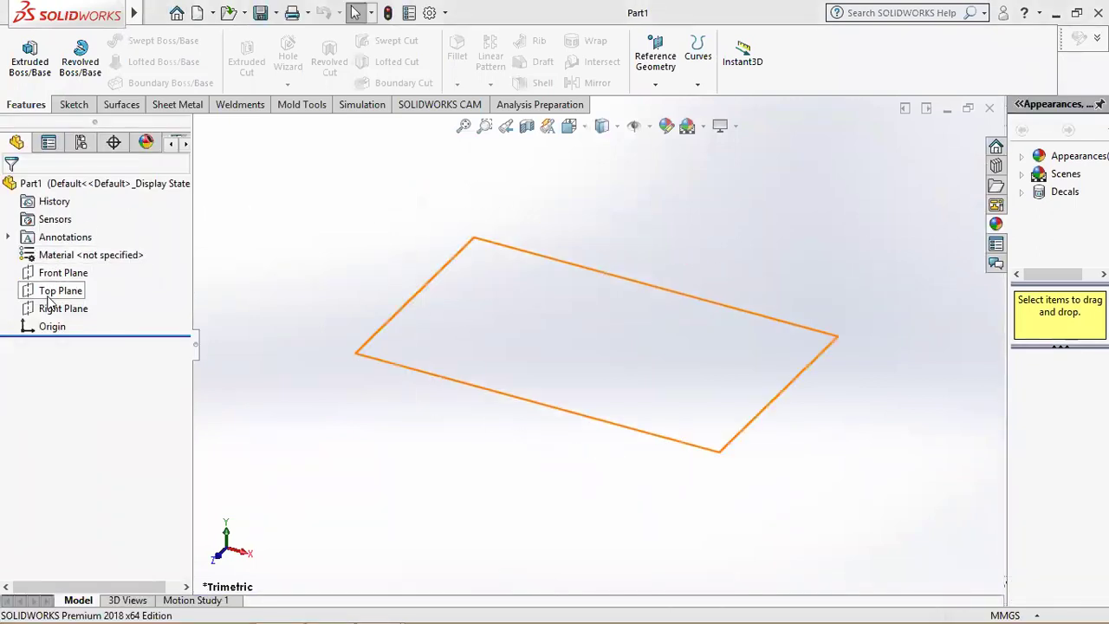
Step: Start a new sketch on the Top Plane
click(53, 292)
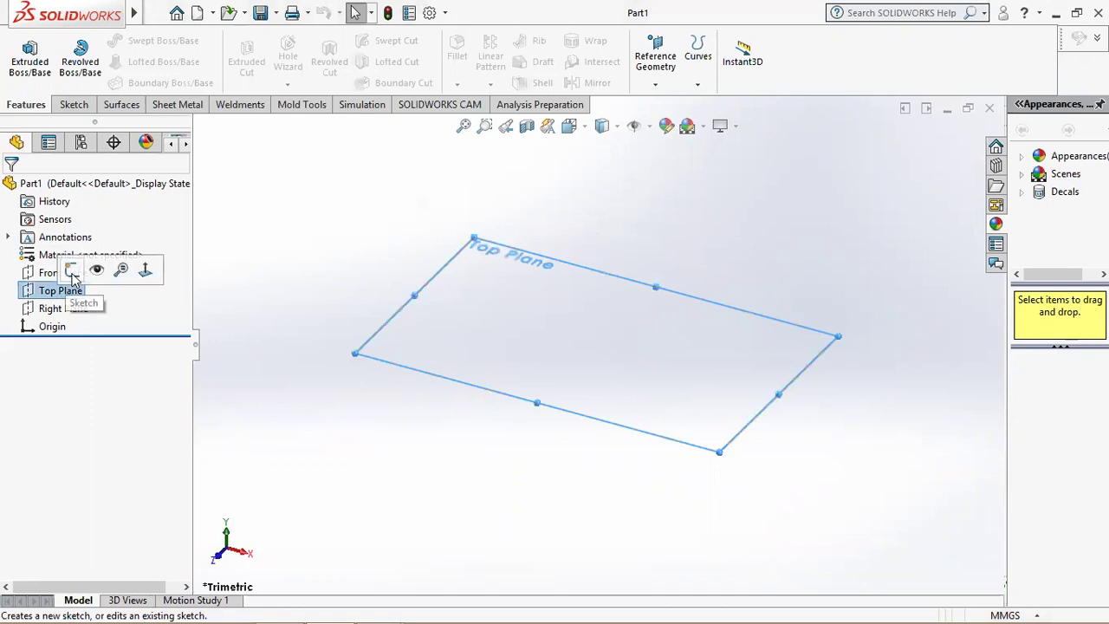
click(72, 272)
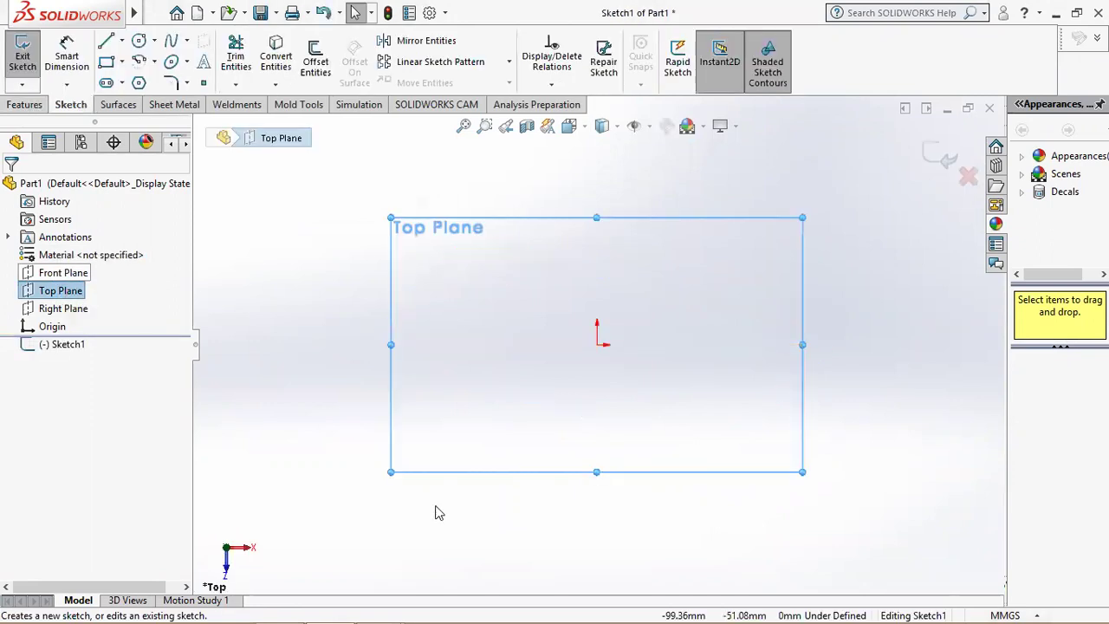
click(293, 606)
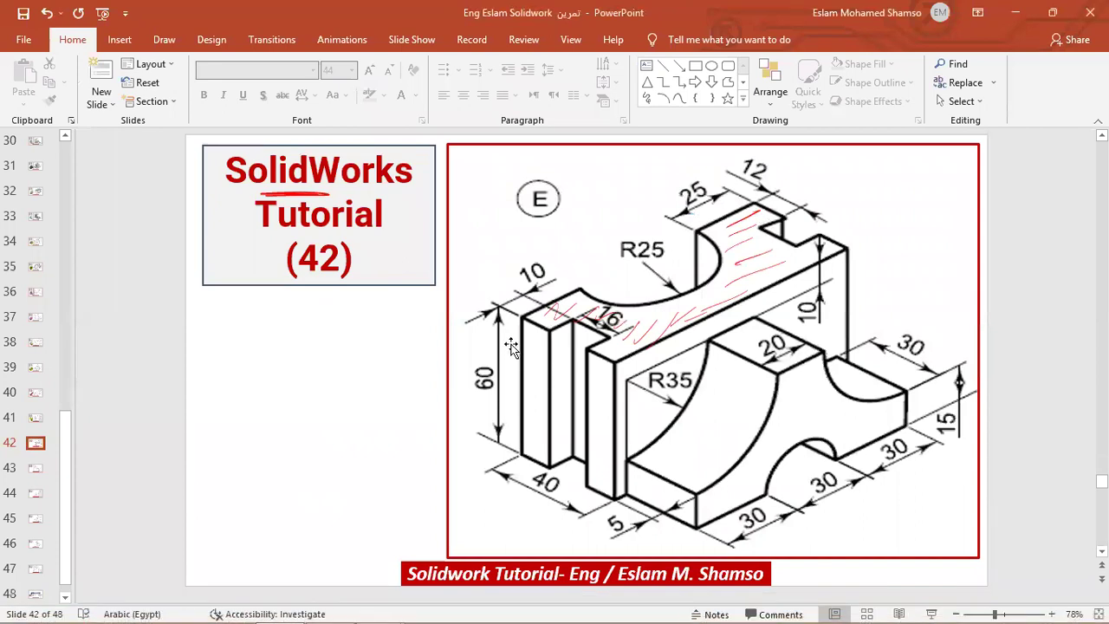
click(332, 477)
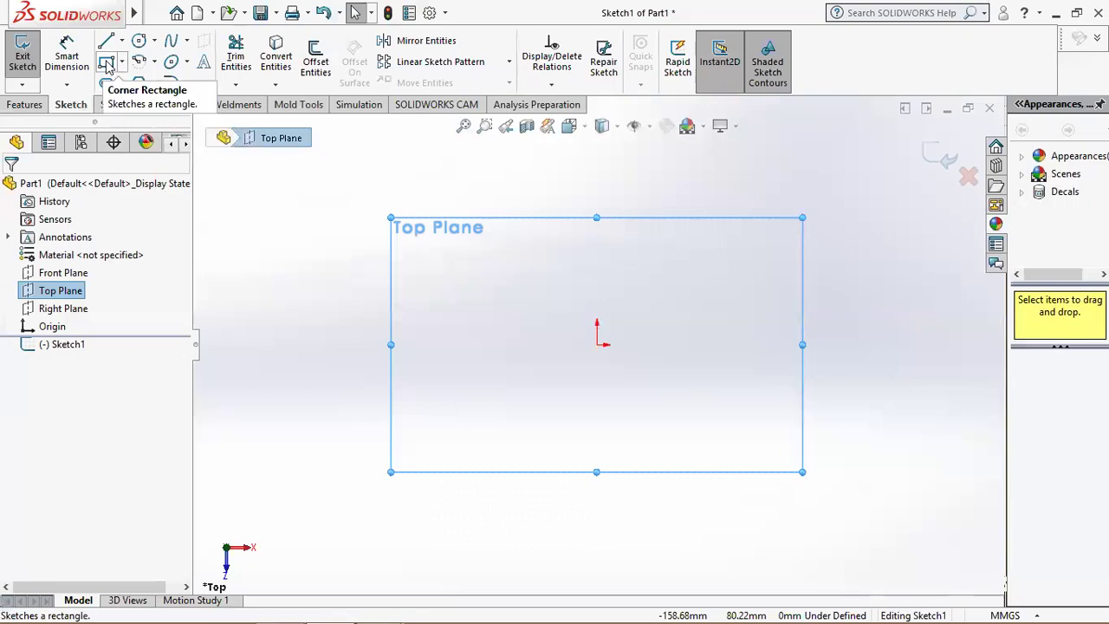
Step: Draw a corner rectangle from the origin up and to the right
click(106, 61)
click(597, 344)
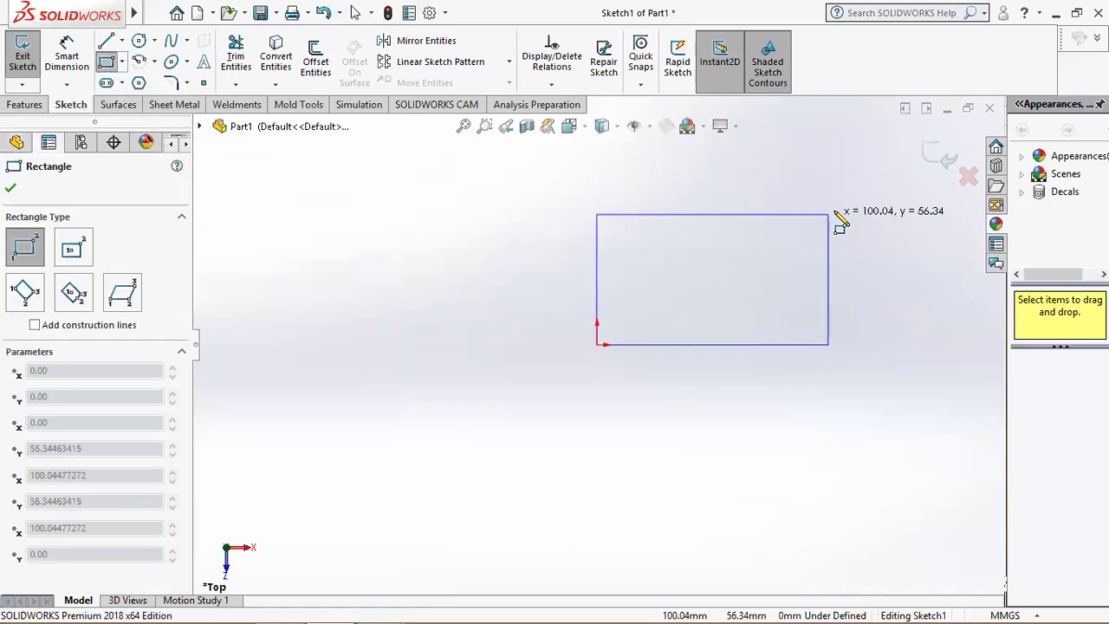
click(836, 211)
right_click(849, 224)
click(879, 224)
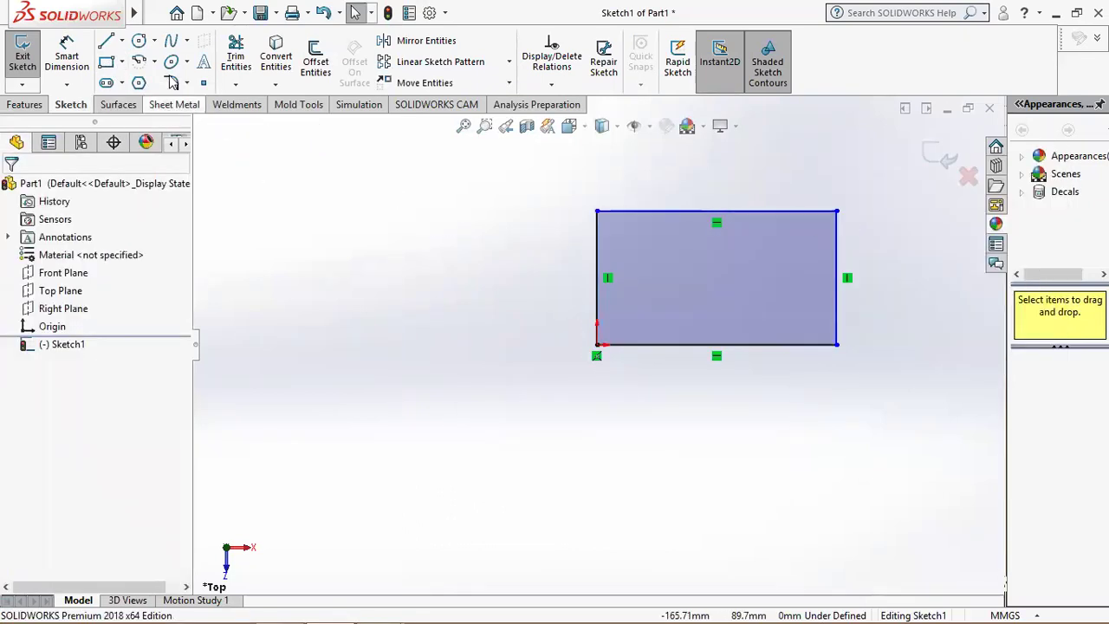
Step: Add a small rectangle straddling the large rectangle's left edge
click(106, 61)
click(598, 254)
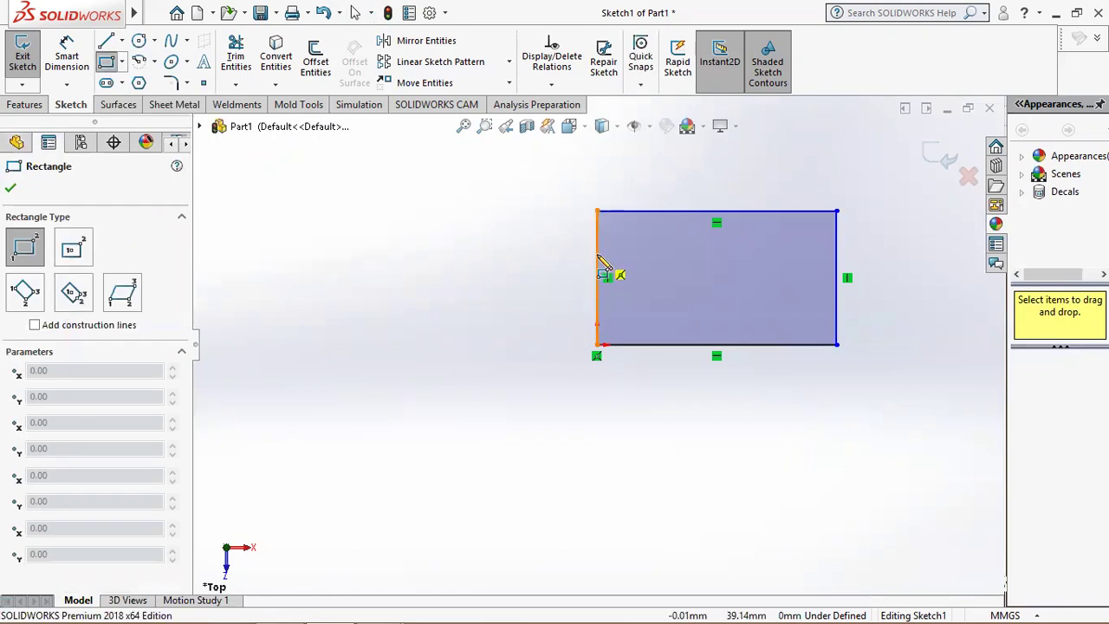
click(629, 314)
right_click(631, 318)
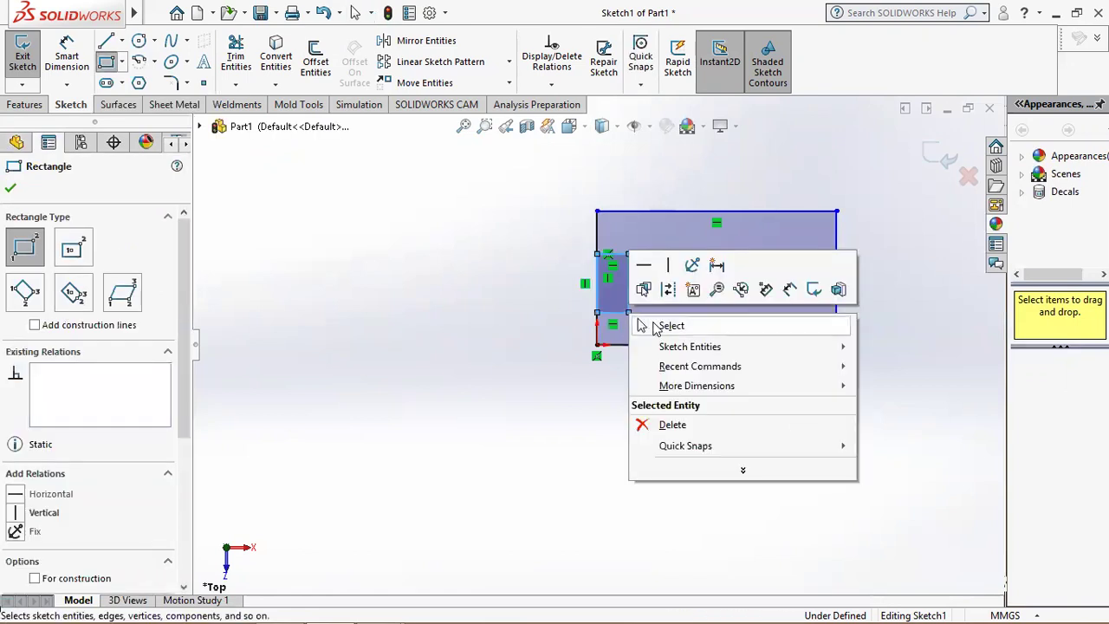
click(656, 324)
click(273, 608)
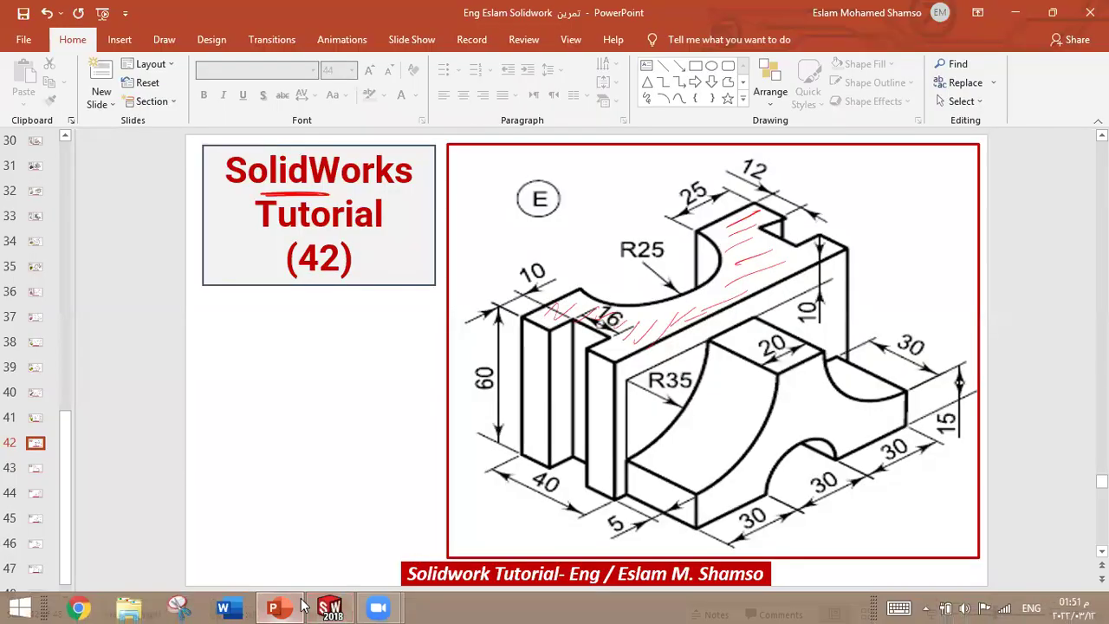
click(330, 608)
Step: Draw a circle of about radius 26 centred on the rectangle's top edge
click(139, 41)
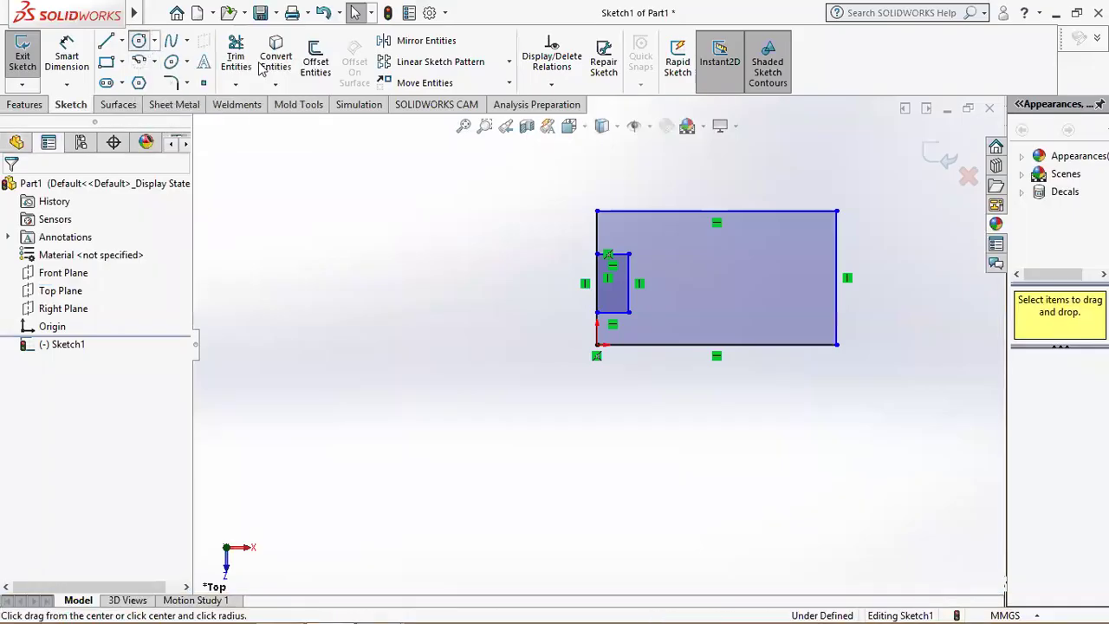
click(717, 210)
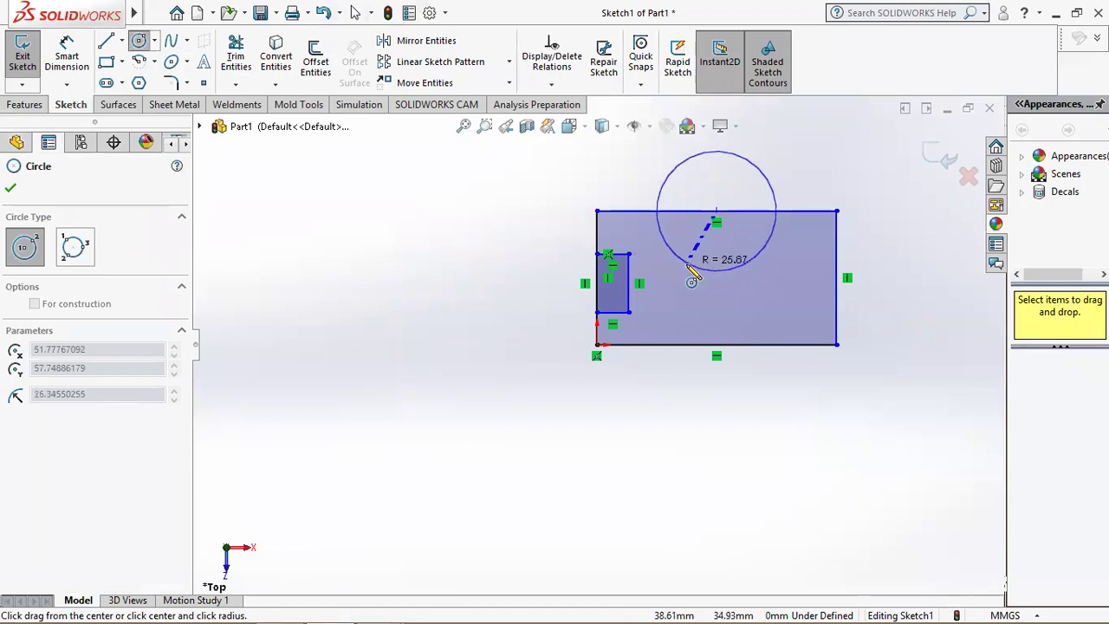
click(697, 268)
right_click(624, 208)
click(715, 275)
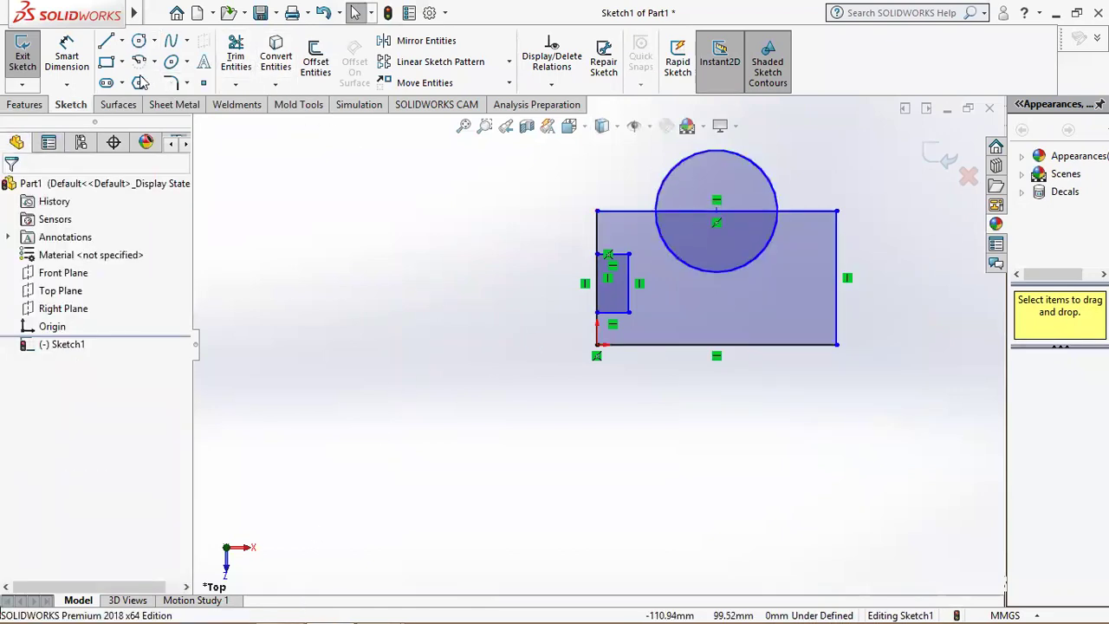
Step: Trim the circle's upper arc, the top edge inside it, and the small rectangle's left edge
click(236, 53)
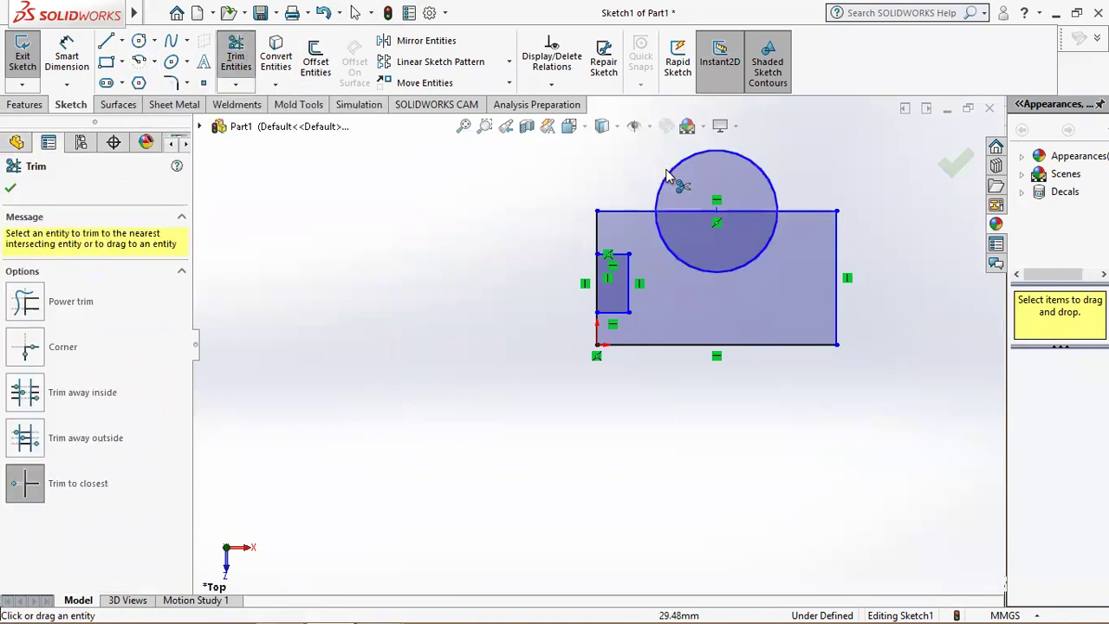
click(670, 178)
click(739, 211)
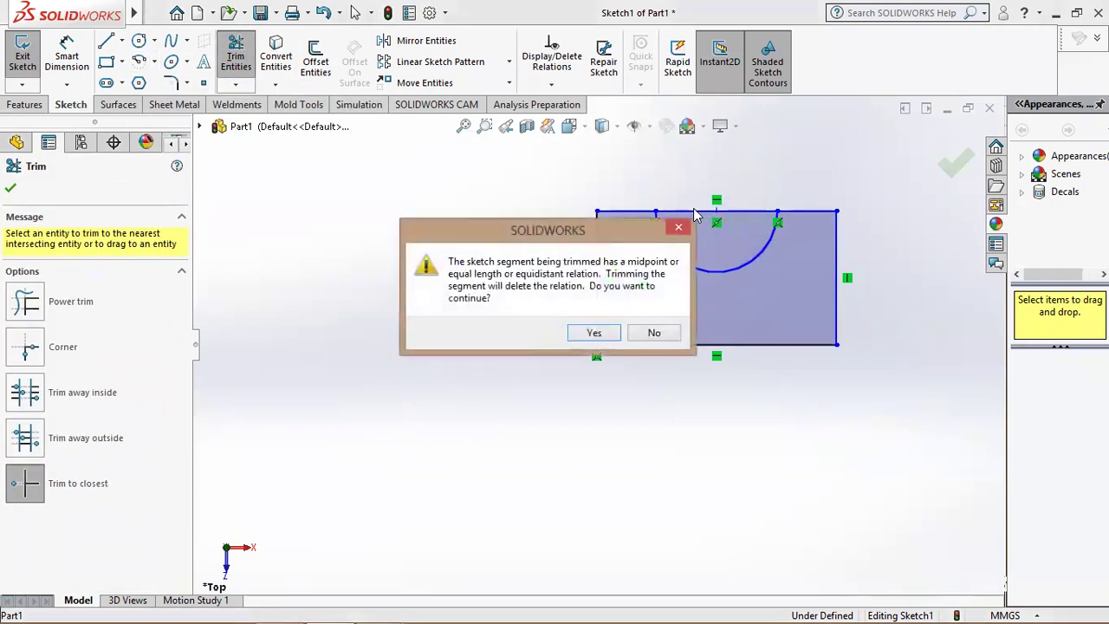
click(594, 332)
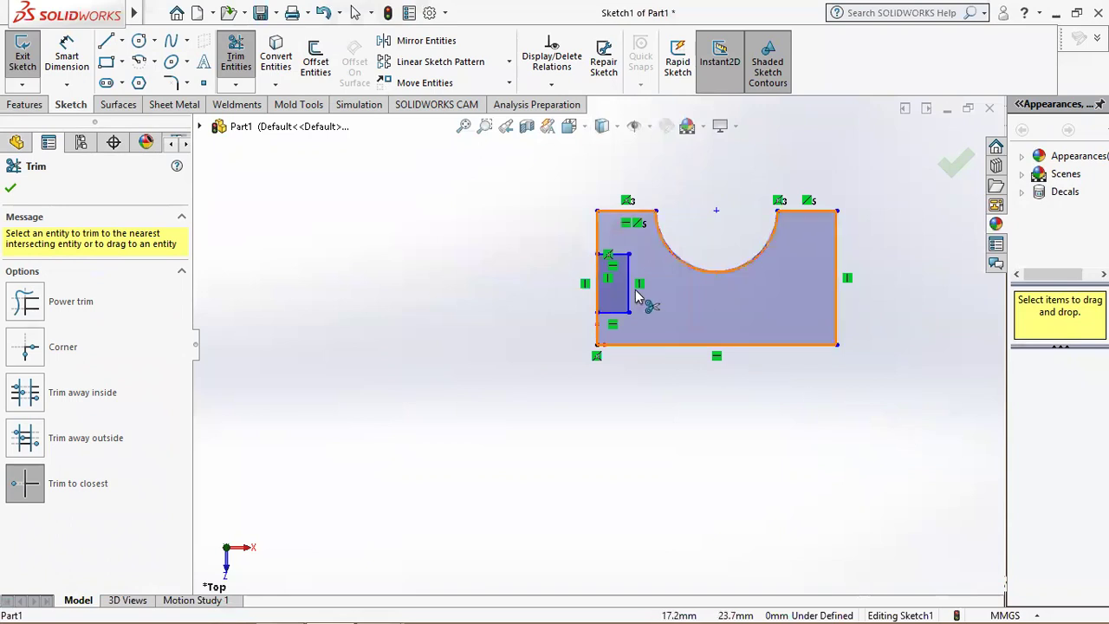
click(597, 300)
click(597, 282)
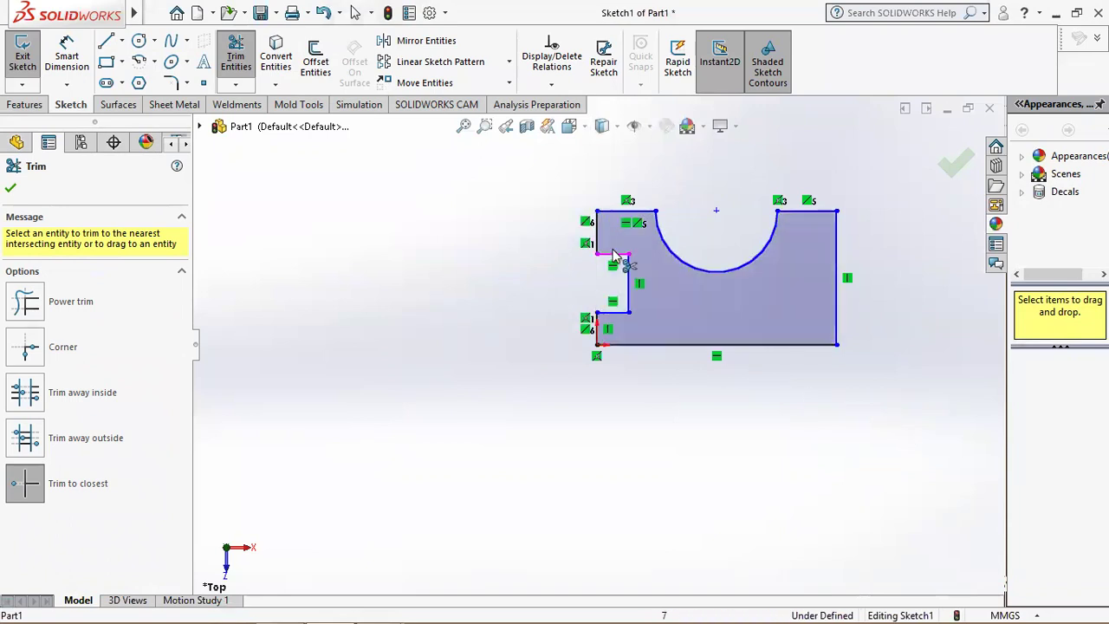
click(10, 188)
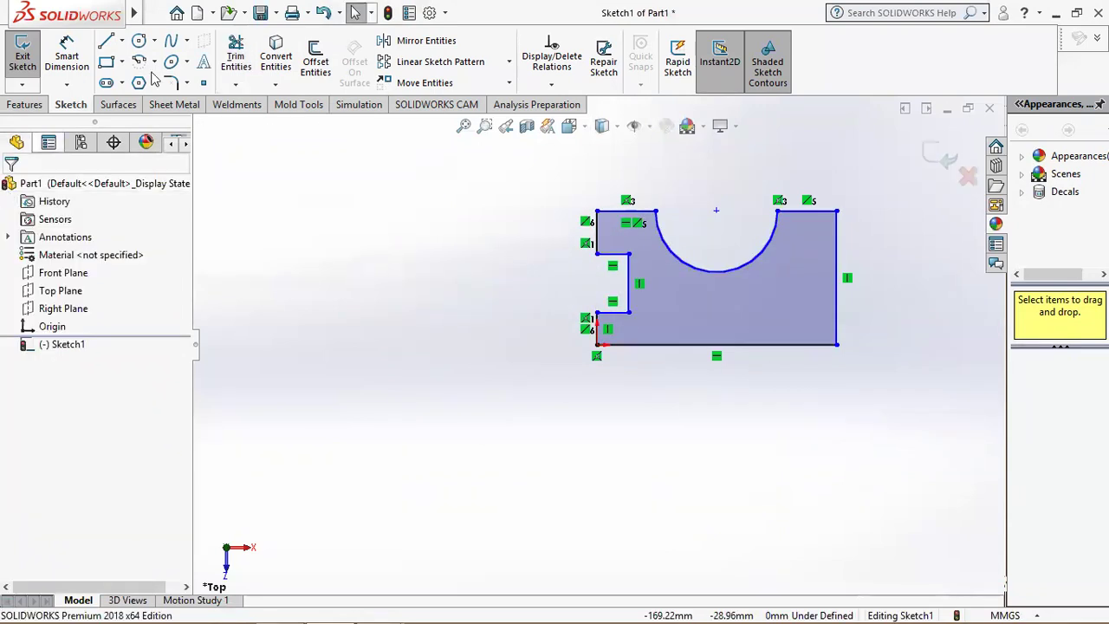
click(66, 62)
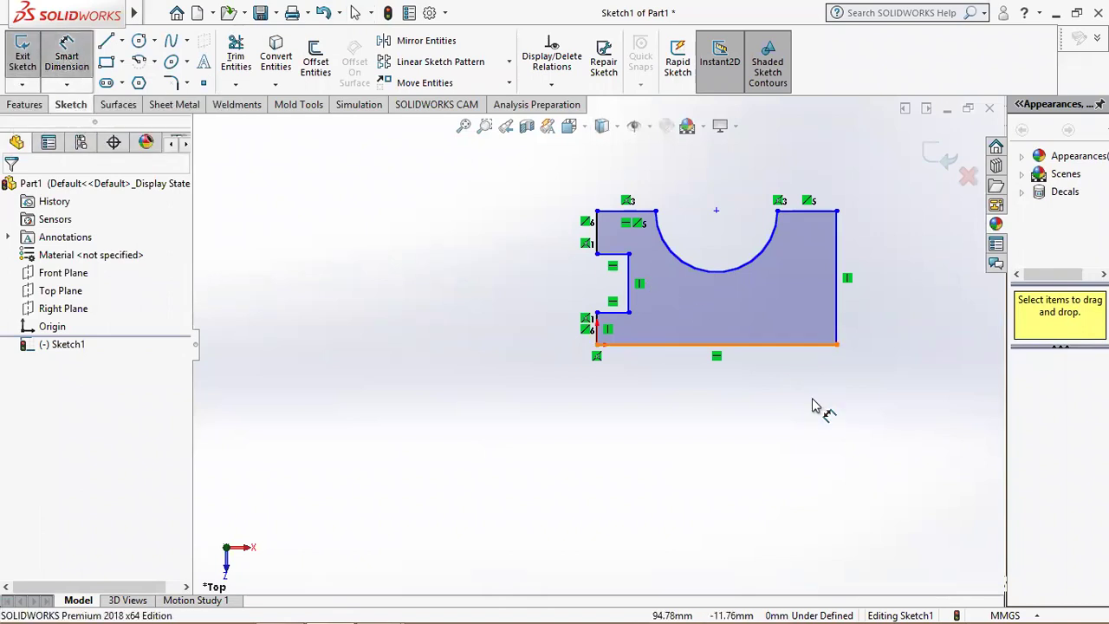
Step: Dimension the profile's bottom edge at 100 mm
click(269, 606)
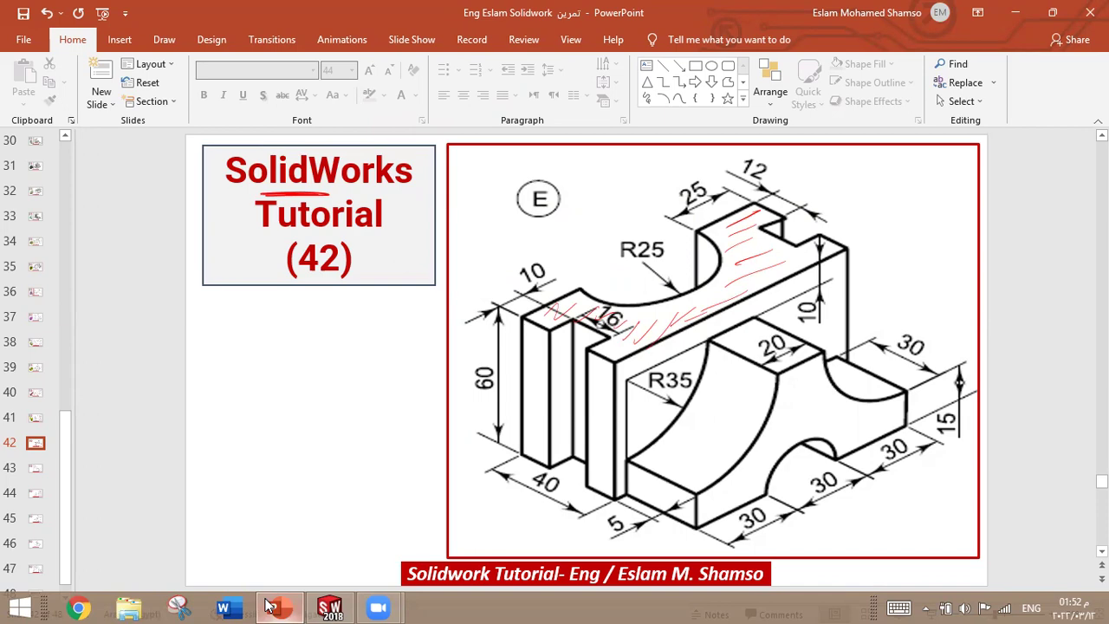
click(329, 606)
click(688, 345)
click(682, 395)
text(100)
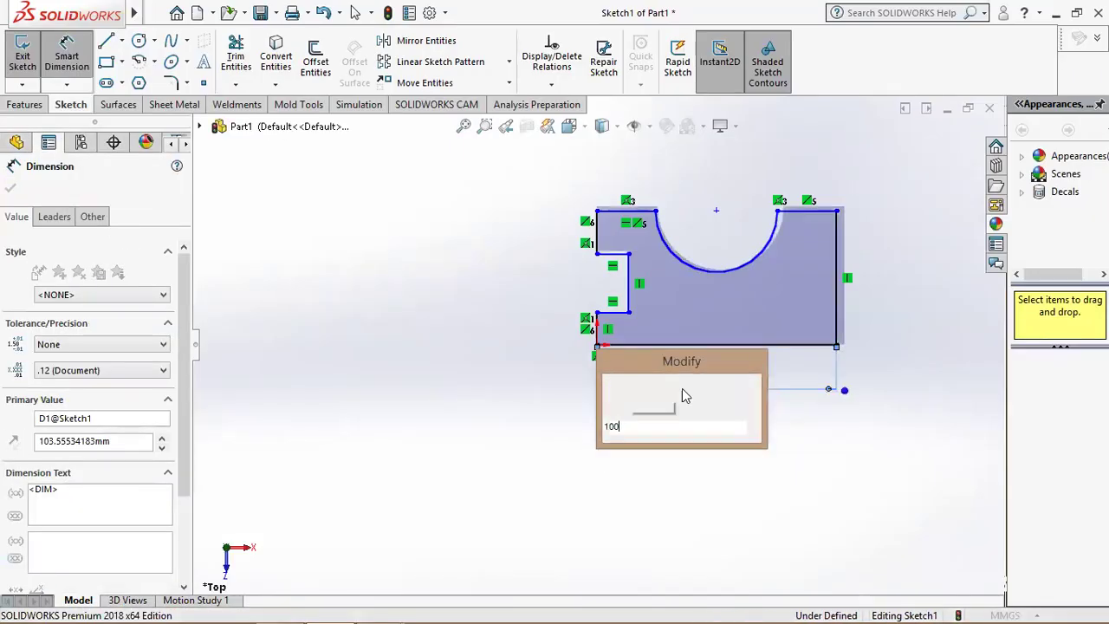
key(Return)
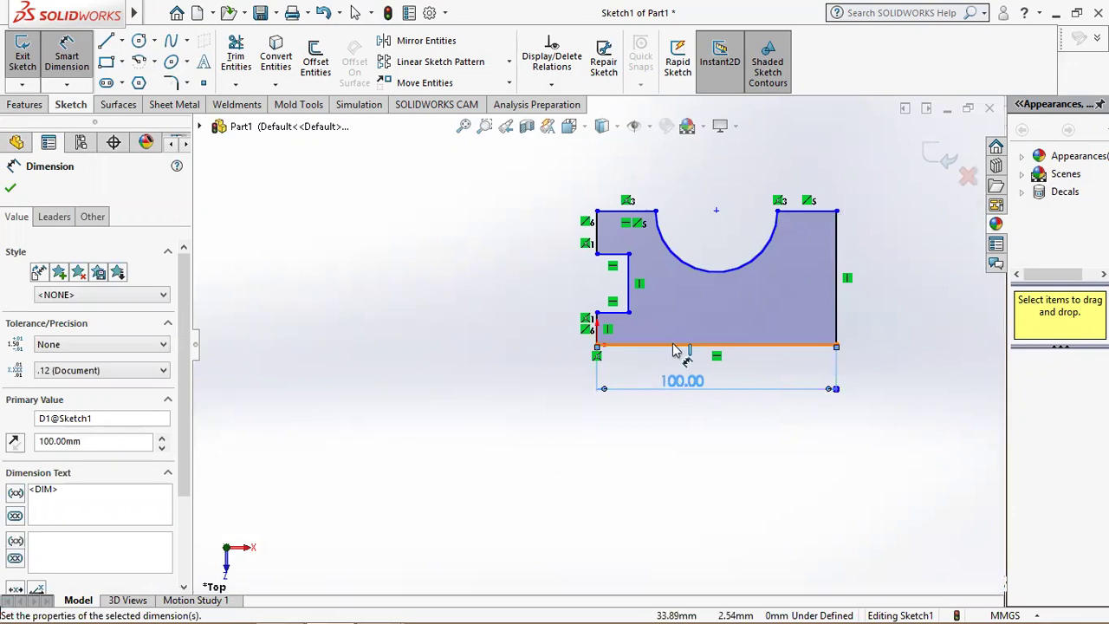
Step: Dimension the profile's left side height at 40 mm
click(667, 347)
click(620, 211)
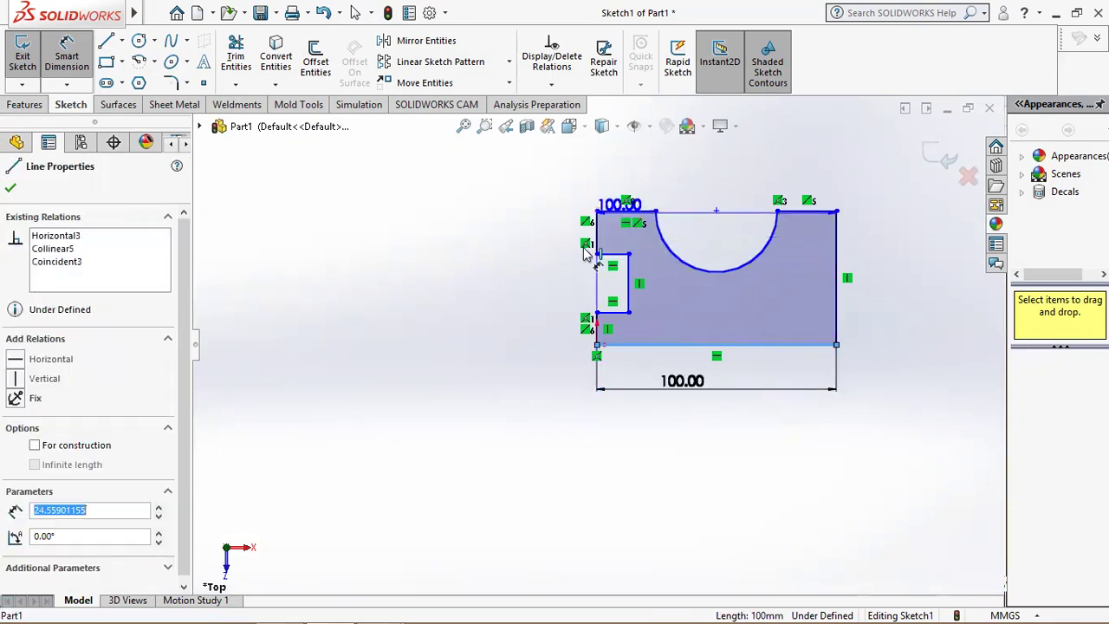
click(535, 297)
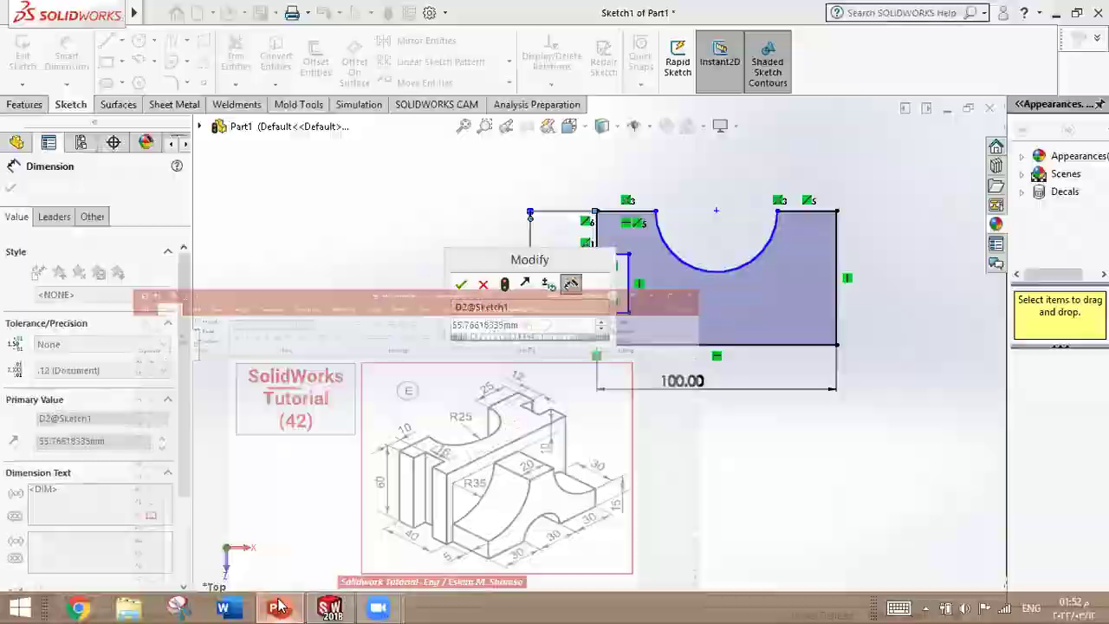
click(279, 607)
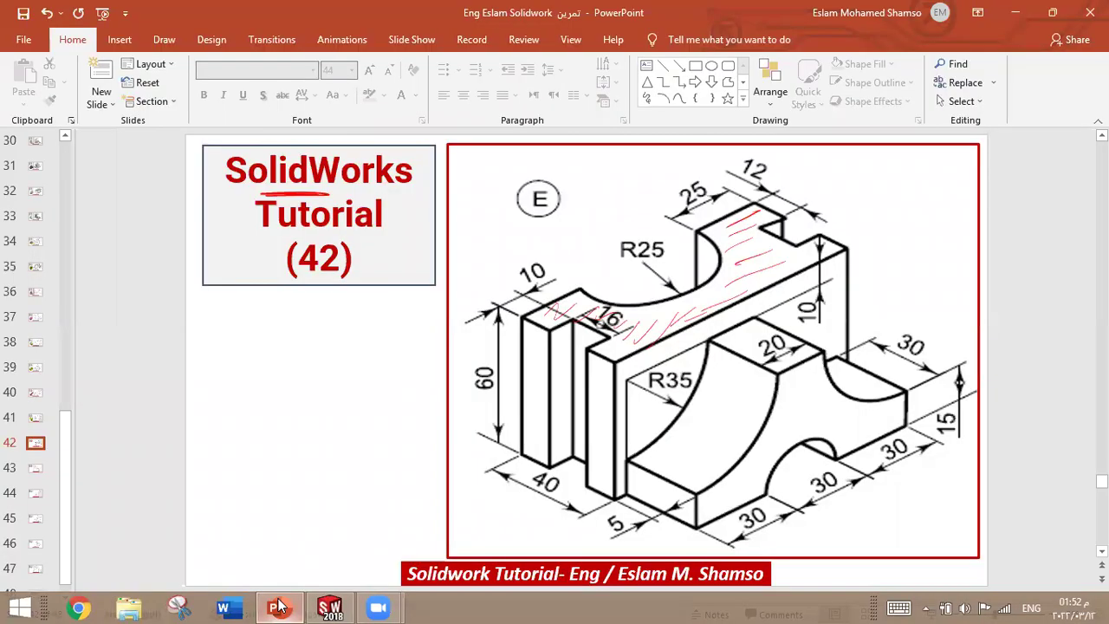
click(279, 607)
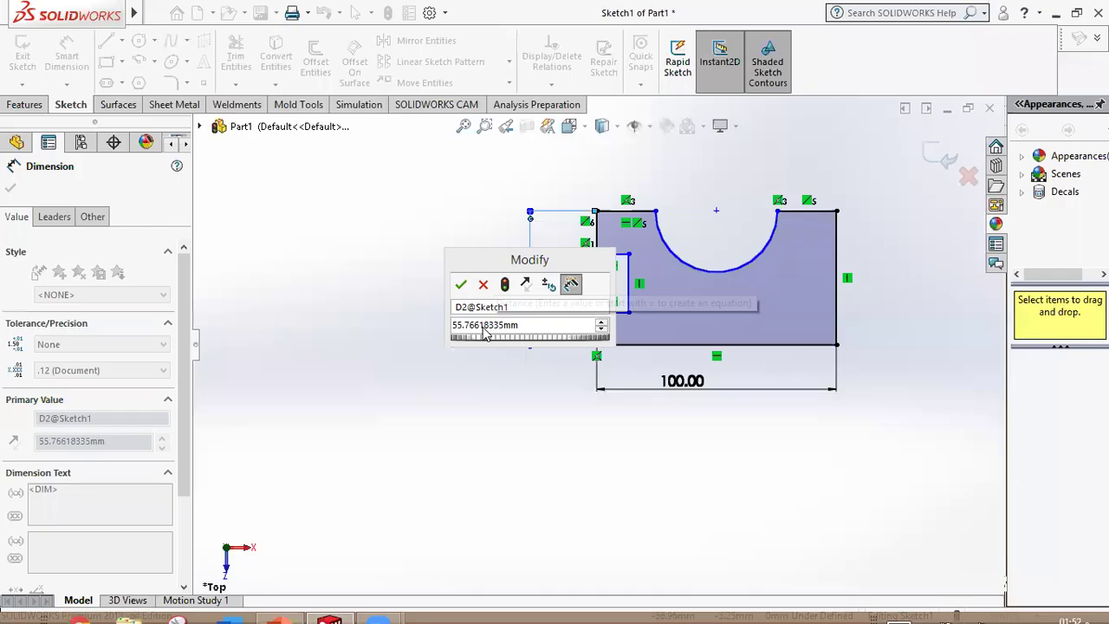
click(483, 326)
text(40)
key(Return)
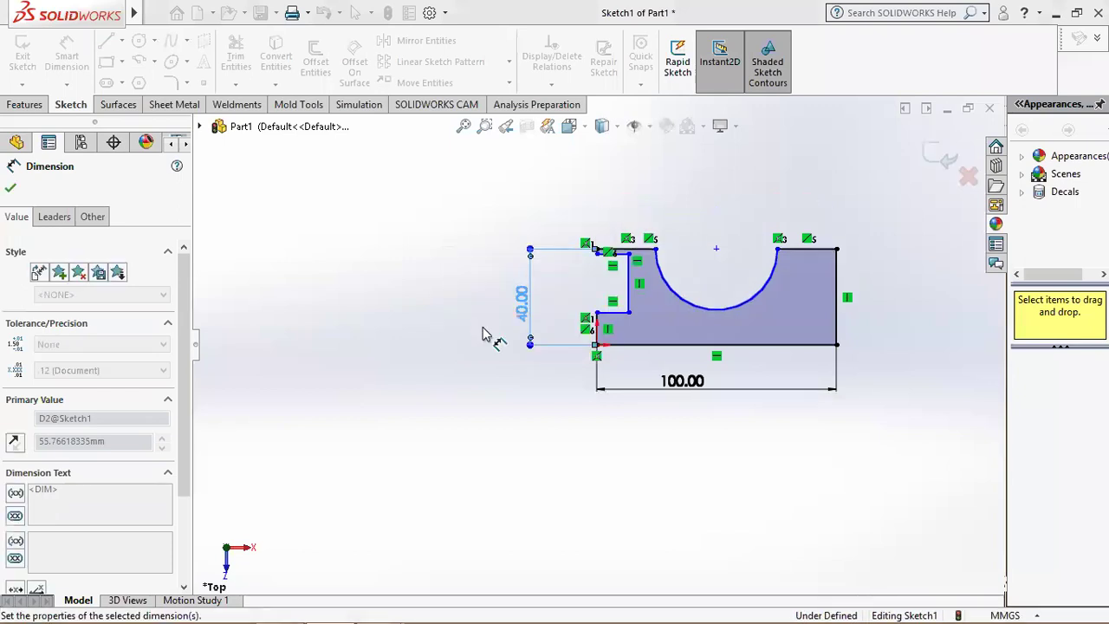
Step: Dimension the short lower left edge at 12 mm
click(273, 607)
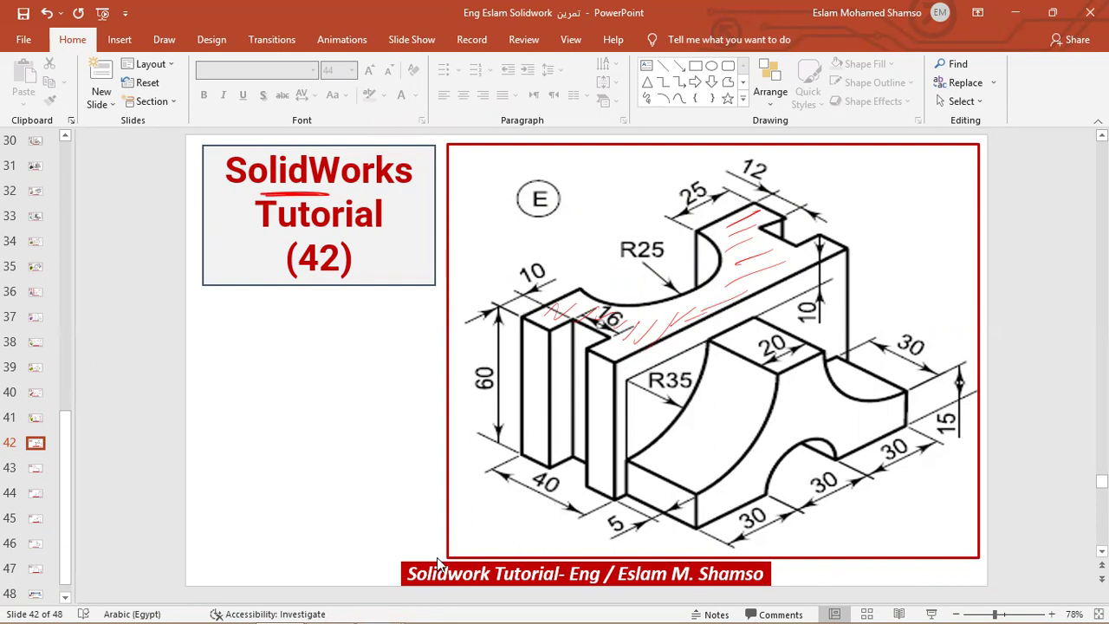
click(330, 607)
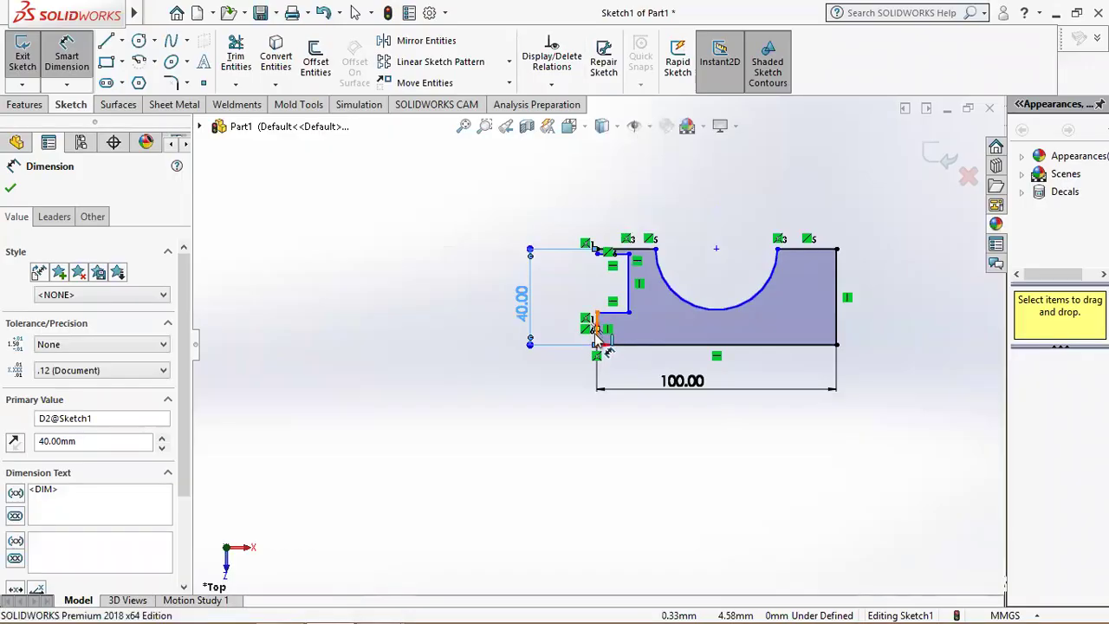
click(597, 334)
click(475, 330)
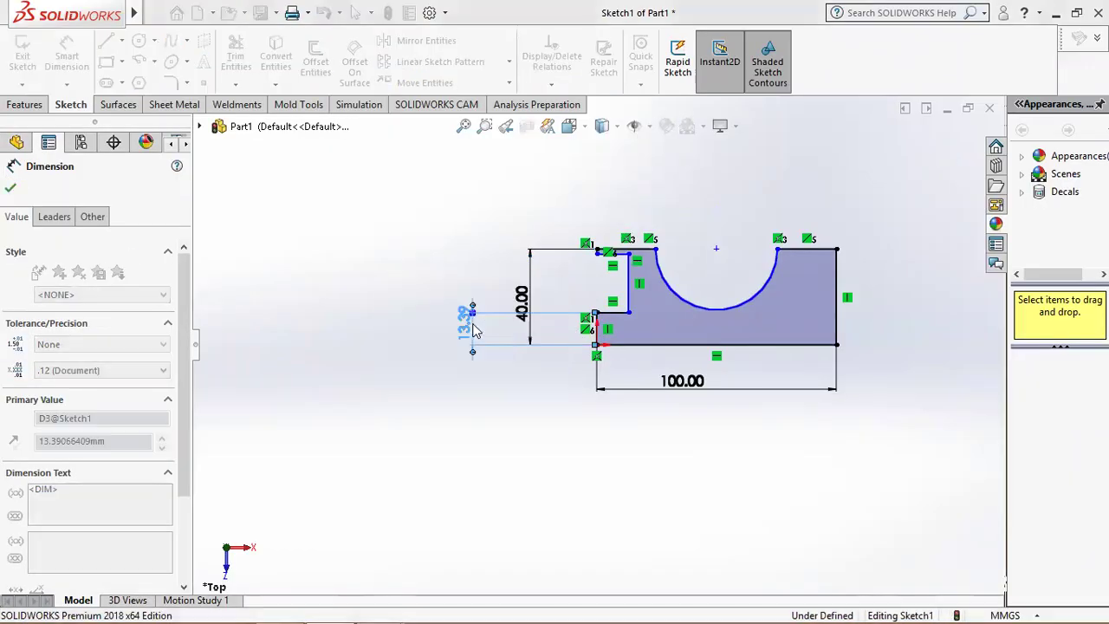
text(12)
key(Return)
key(Escape)
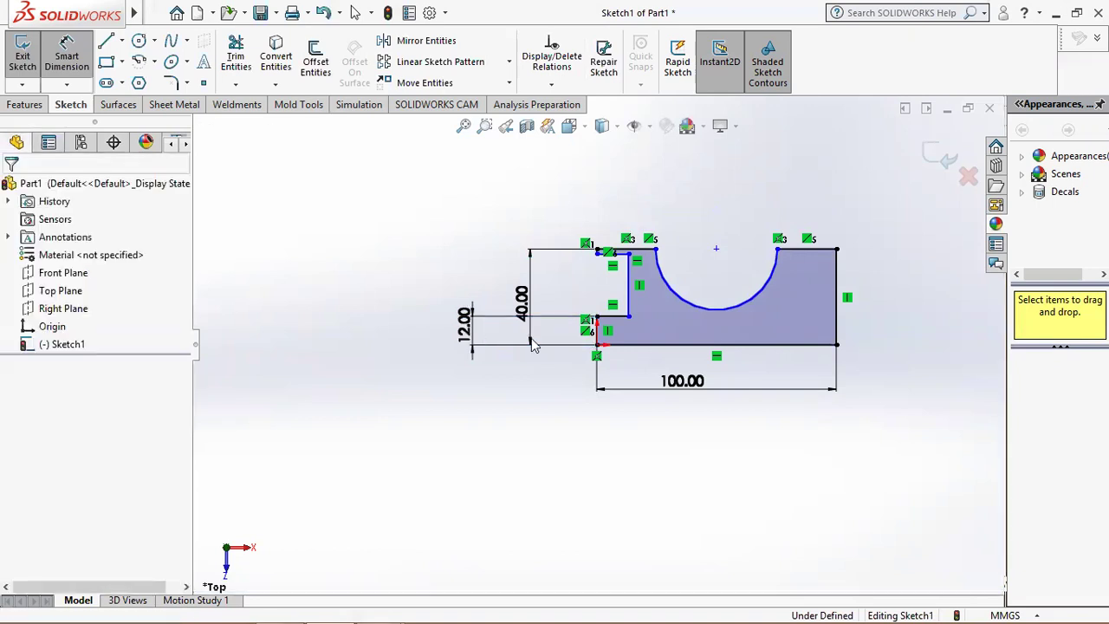
Step: Select the 12 mm lower left edge and zoom the view out
scroll(596, 351, down, 4)
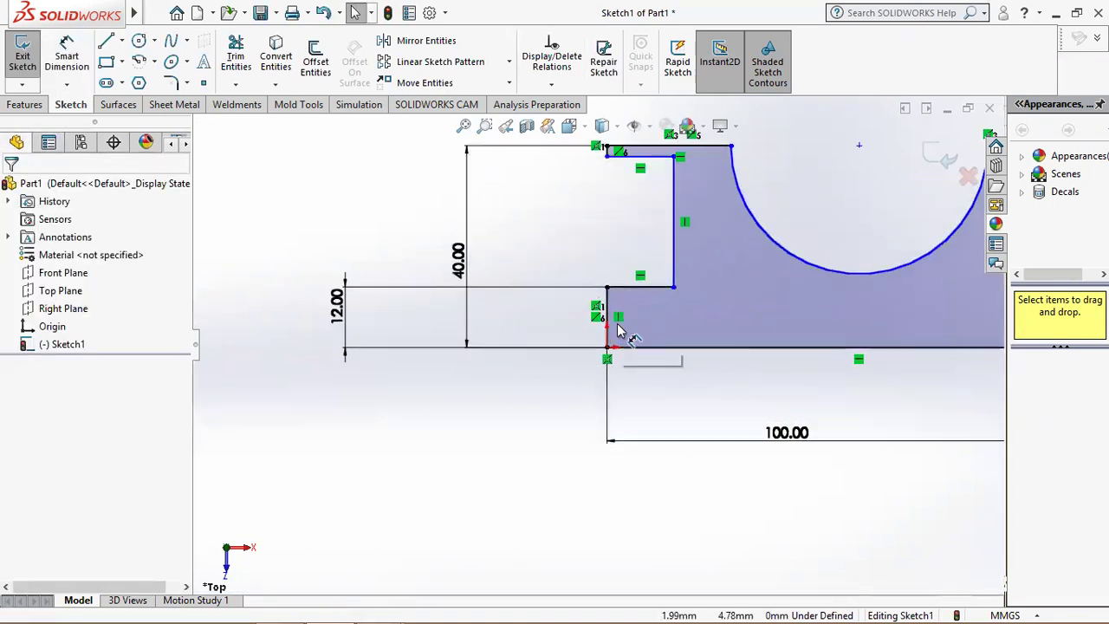
click(606, 319)
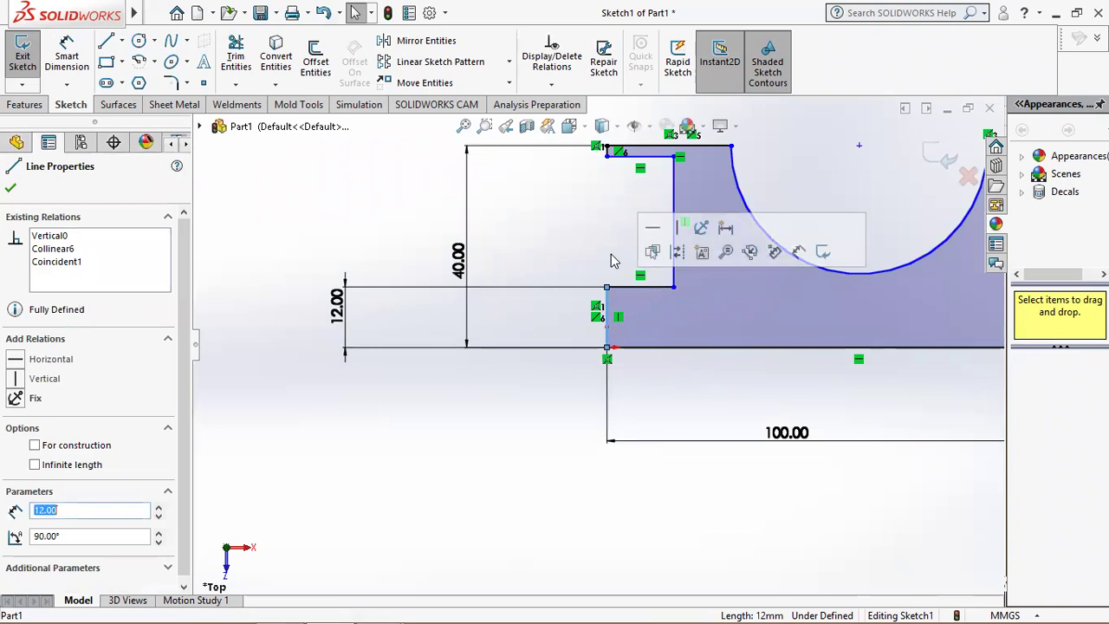
scroll(614, 139, down, 2)
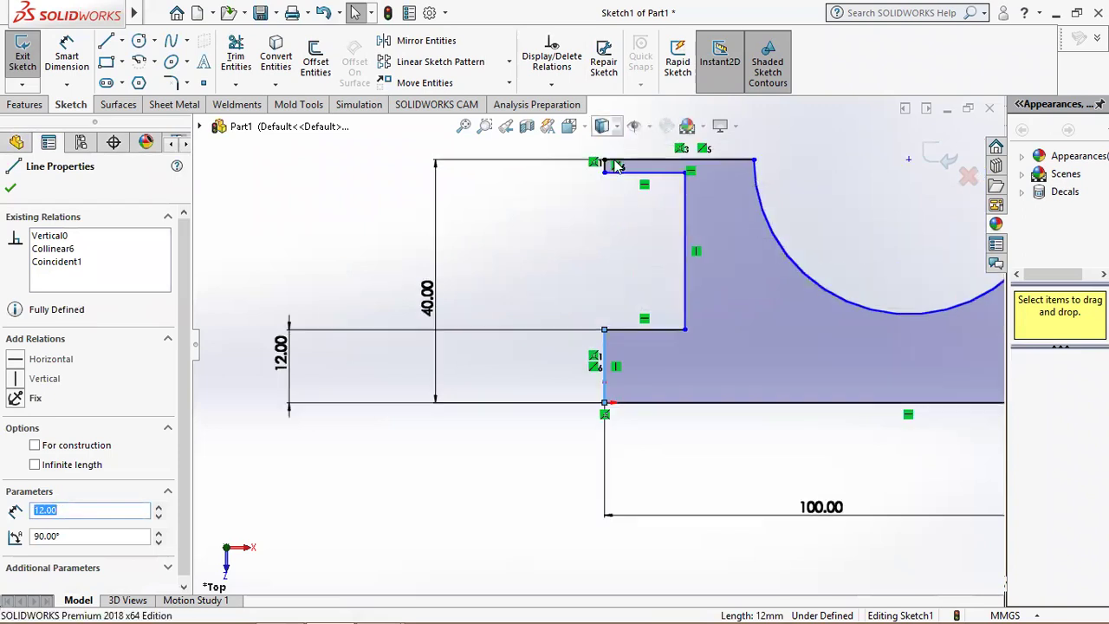
scroll(611, 227, down, 2)
scroll(611, 228, down, 2)
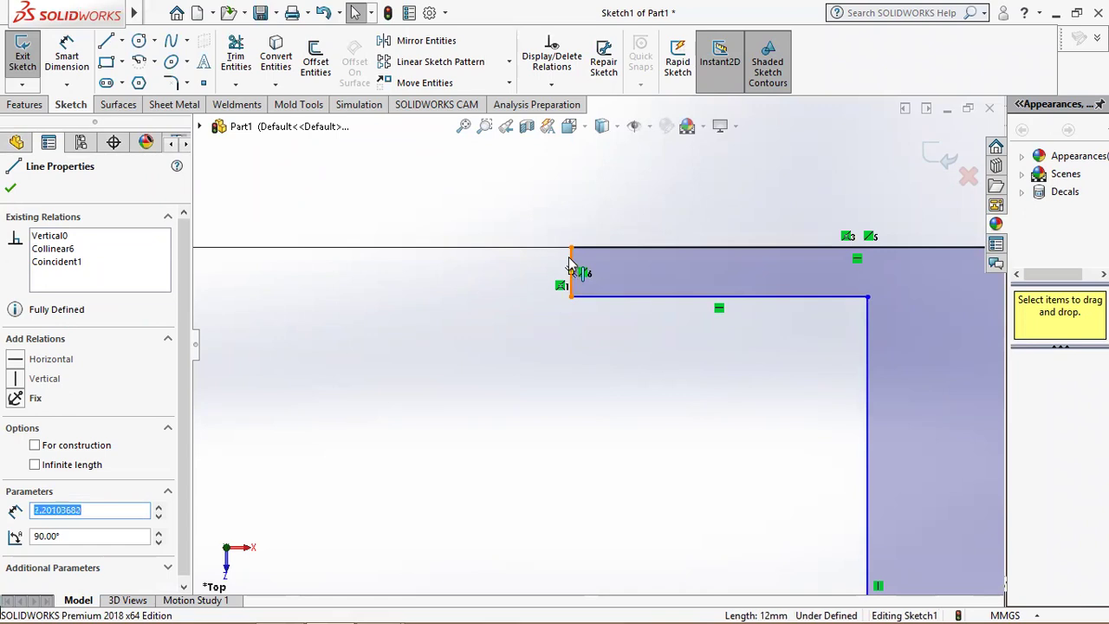
Step: Add an Equal relation between the upper left edge and the 12 mm lower left edge
ctrl+click(570, 264)
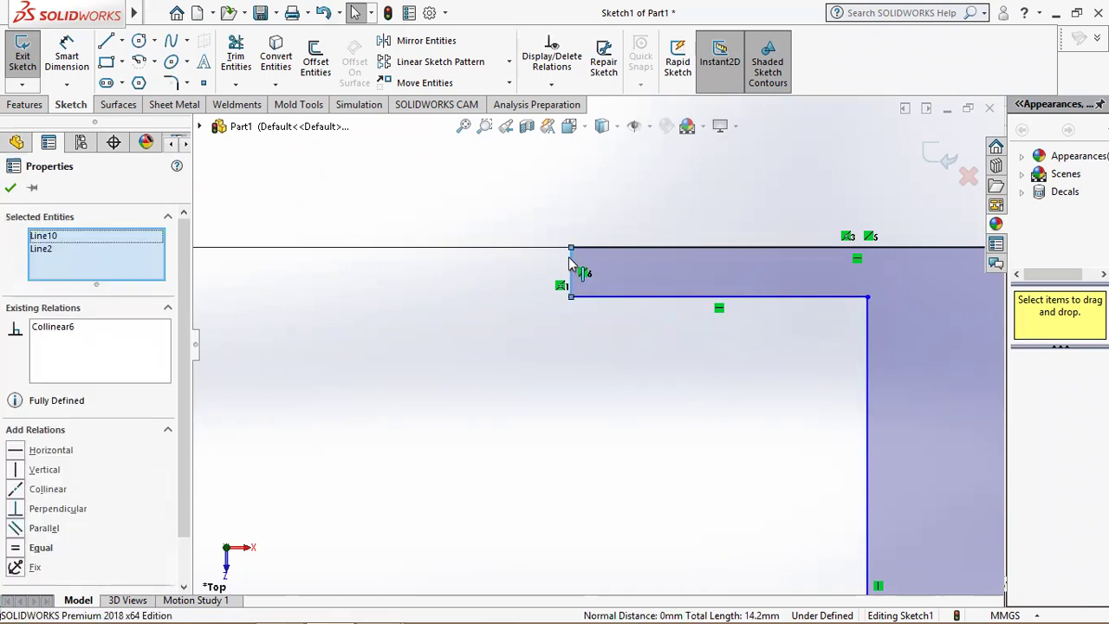
click(14, 547)
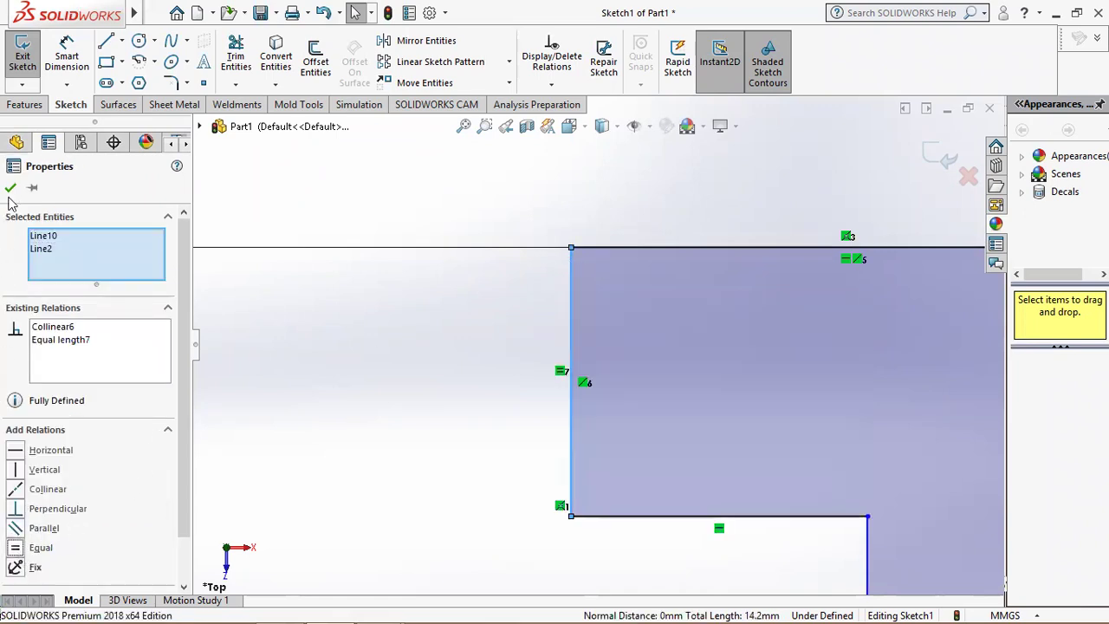
click(11, 187)
scroll(528, 437, up, 3)
scroll(528, 440, up, 3)
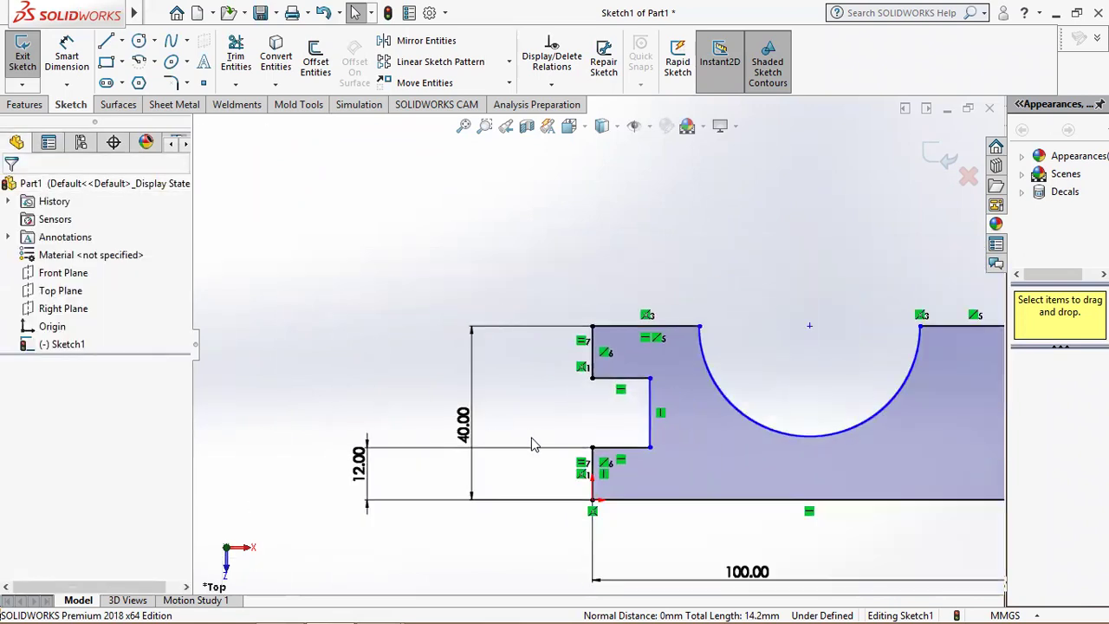
scroll(528, 443, down, 1)
scroll(607, 355, up, 3)
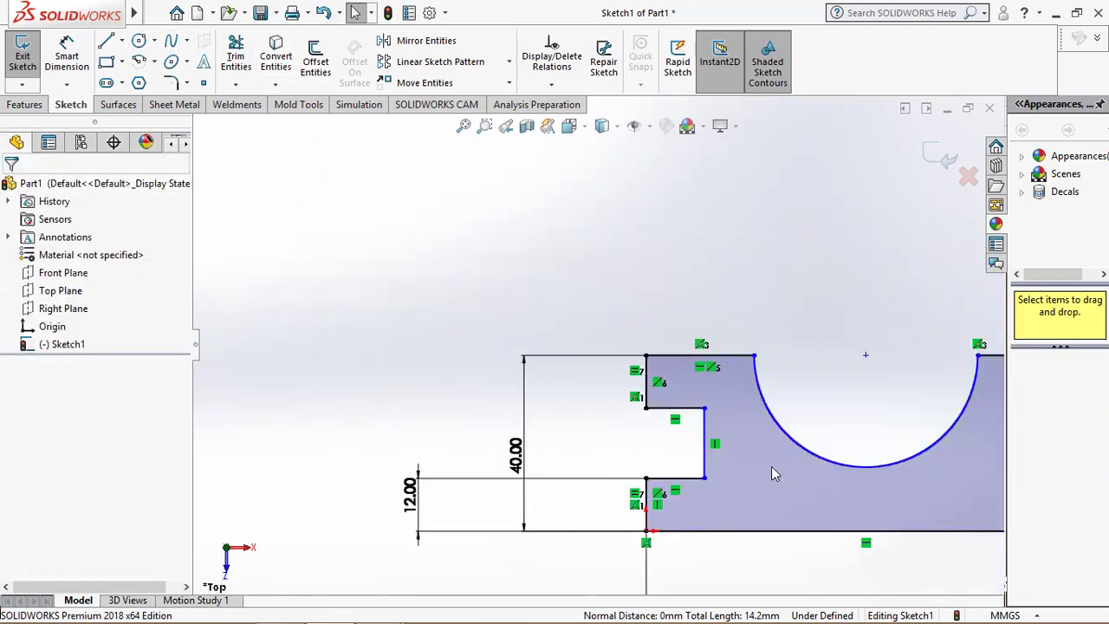
scroll(771, 466, down, 4)
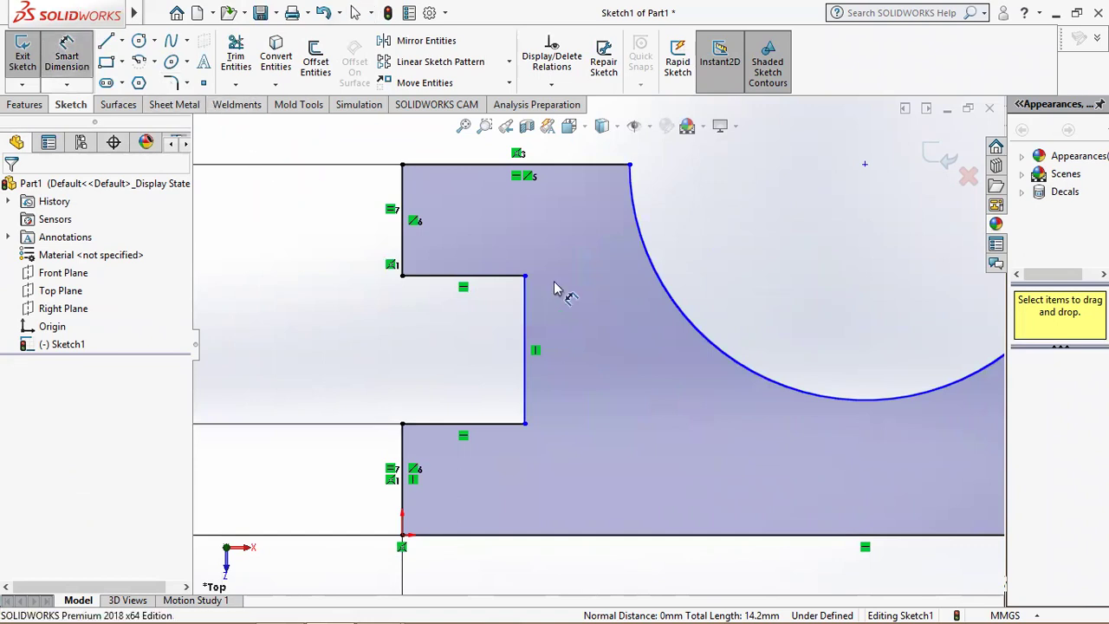
Step: Dimension the left notch depth at 10 mm from the profile's left edge
click(529, 326)
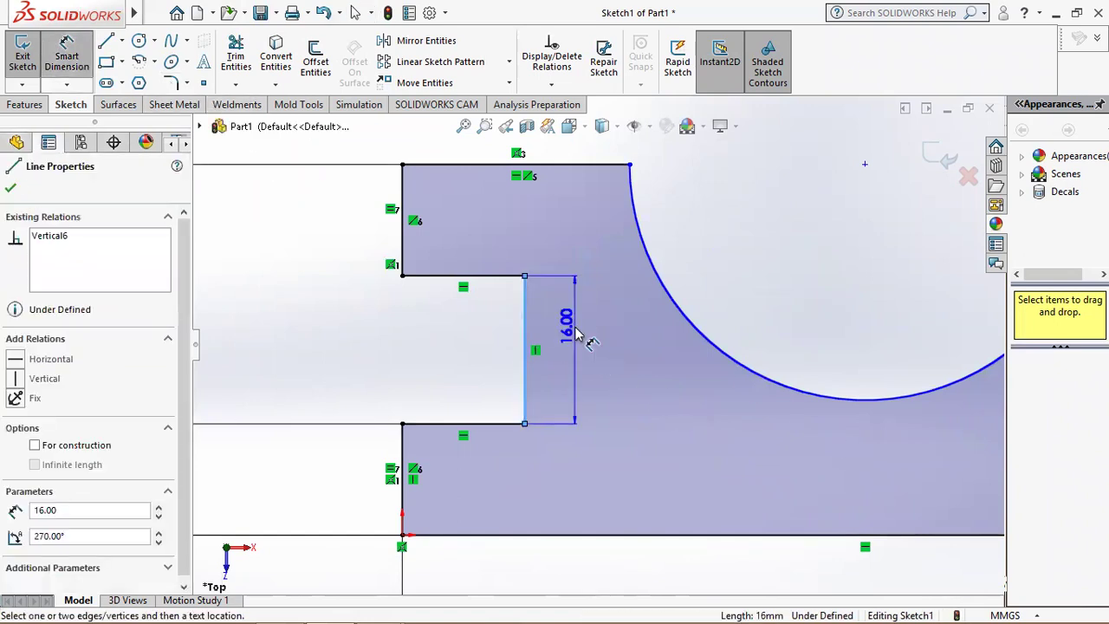
key(Escape)
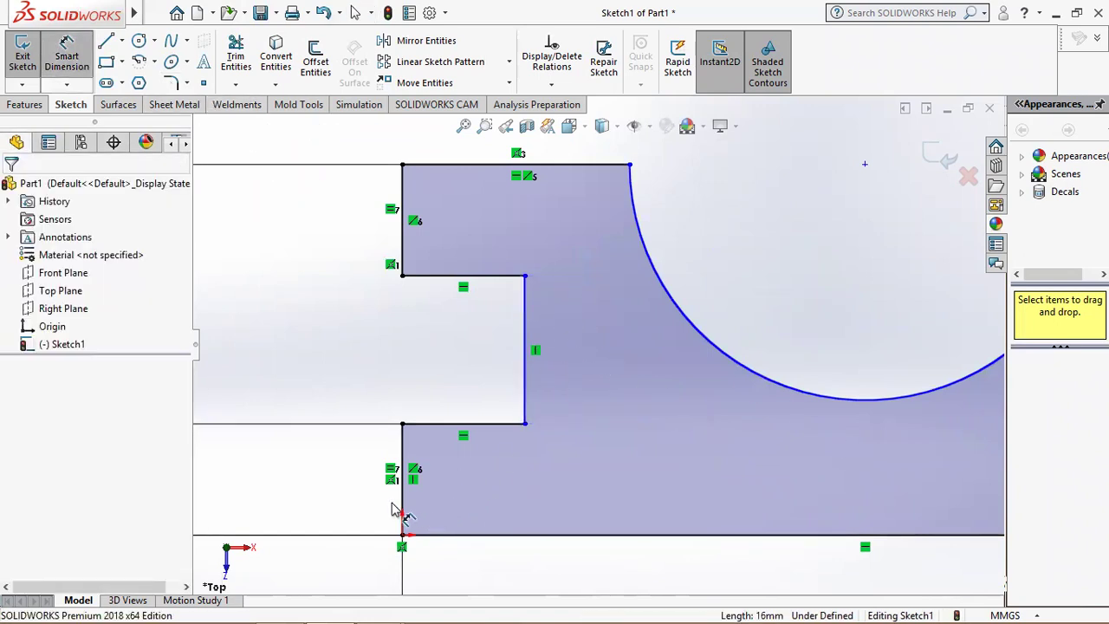
click(403, 499)
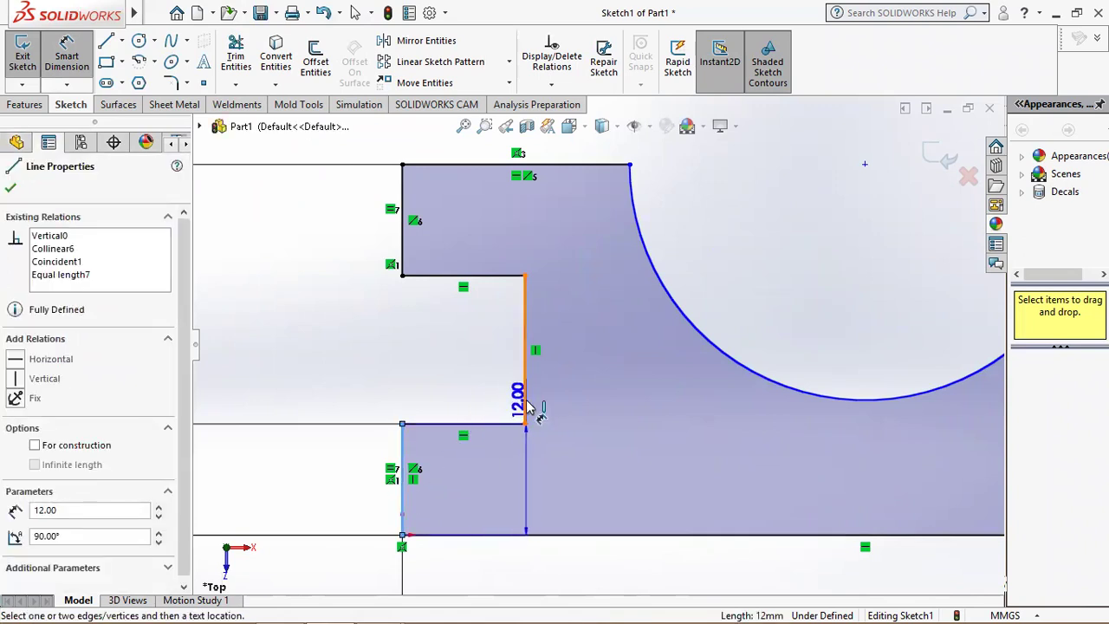
click(526, 408)
click(511, 481)
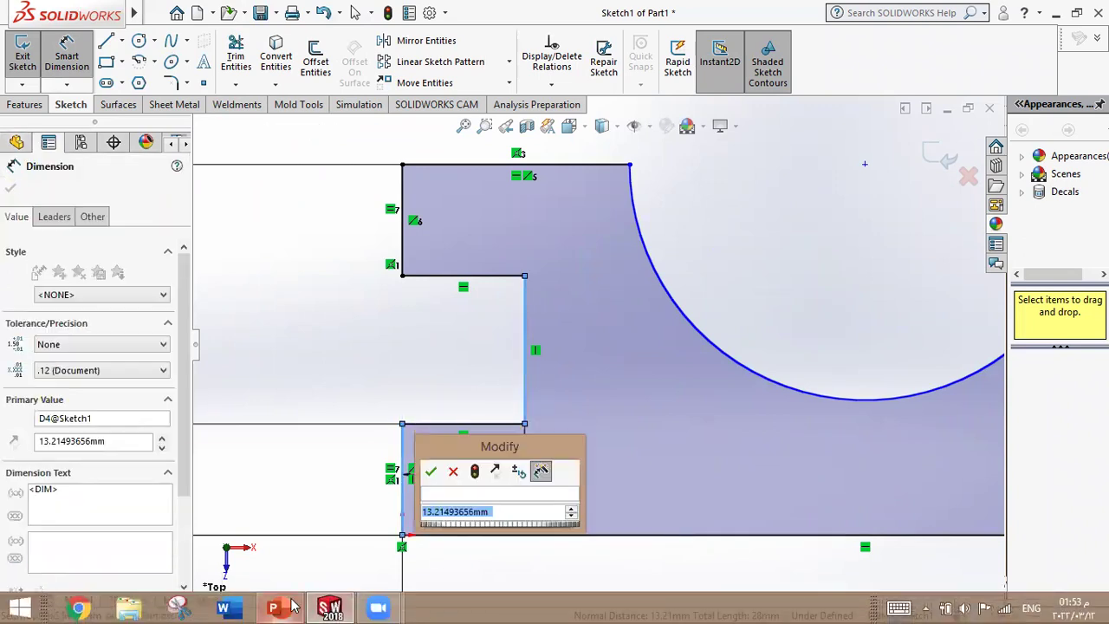
click(290, 606)
click(291, 606)
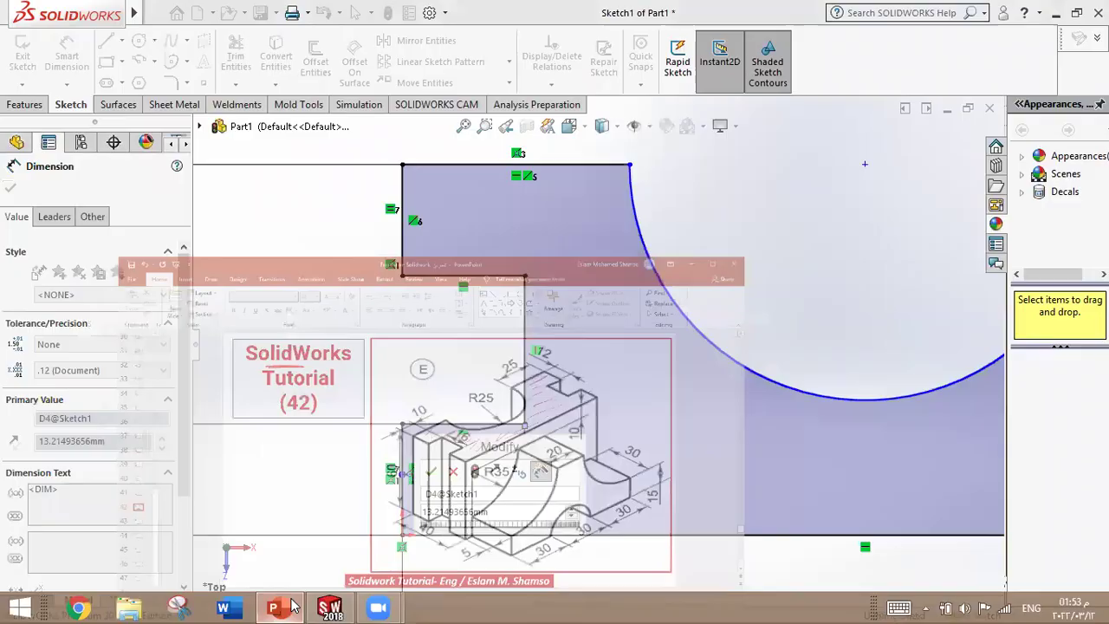
click(464, 512)
text(10)
key(Return)
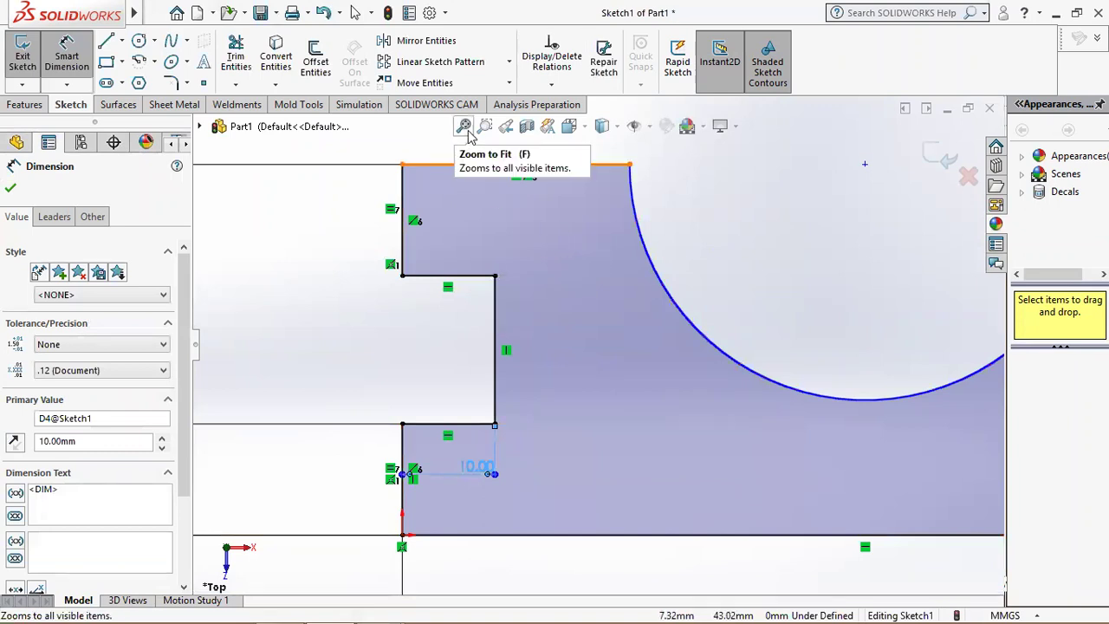
Step: Dimension the semicircular cutout at R25 and zoom to fit
click(293, 607)
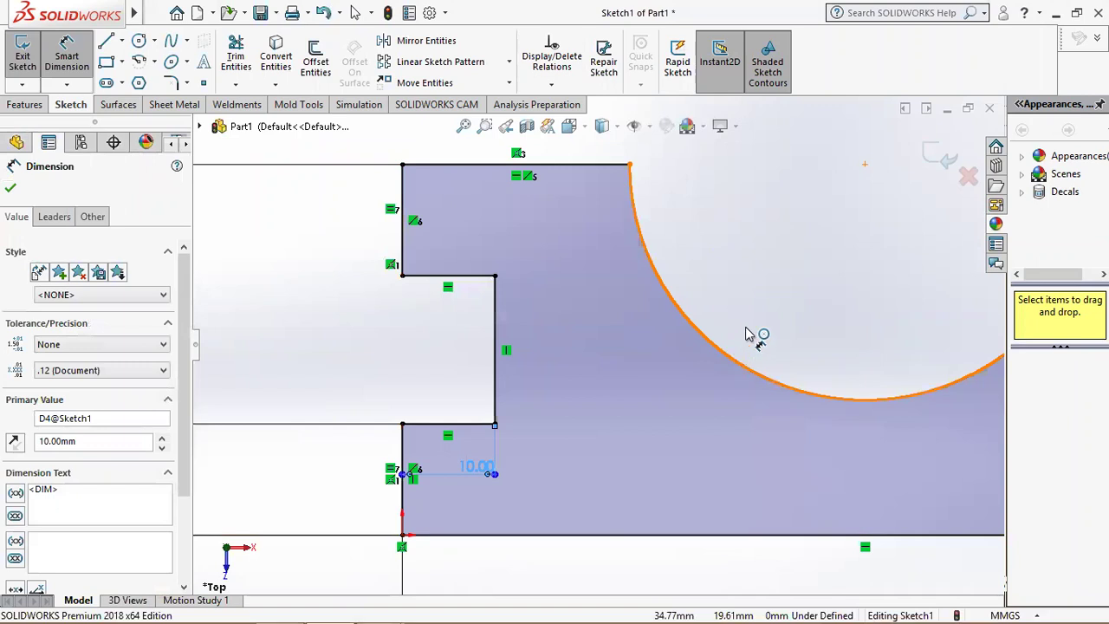
click(750, 336)
click(747, 335)
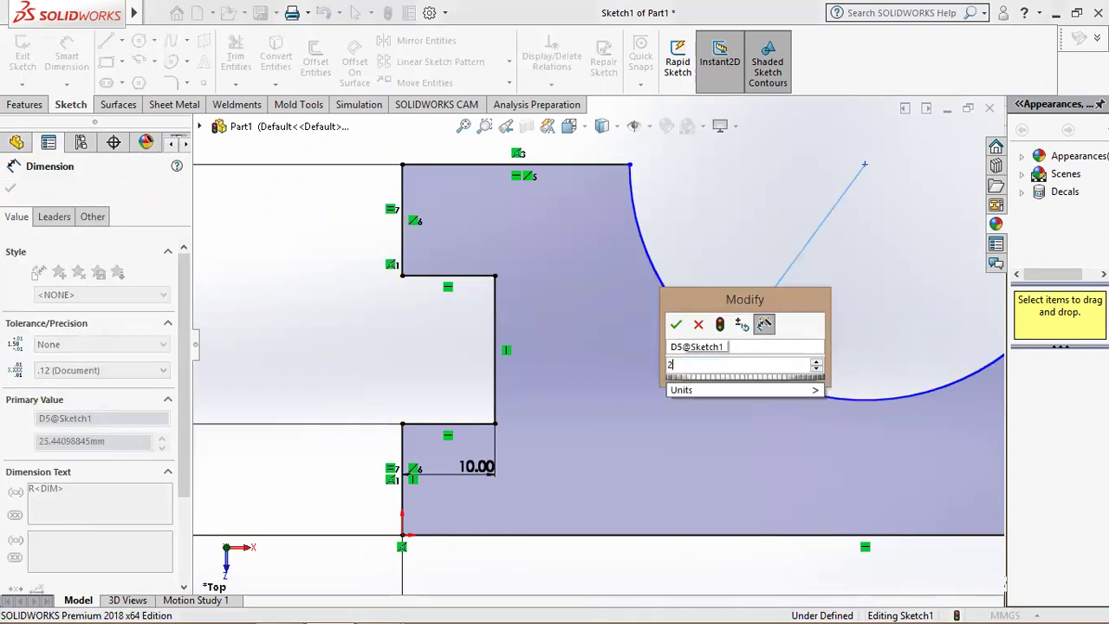
text(25)
key(Return)
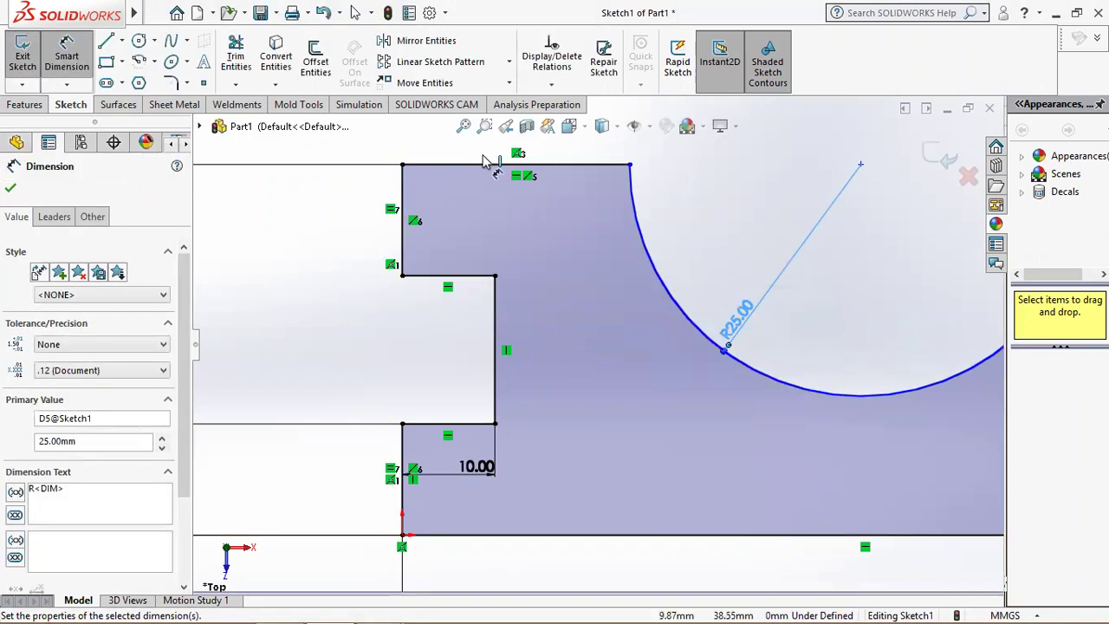
click(464, 125)
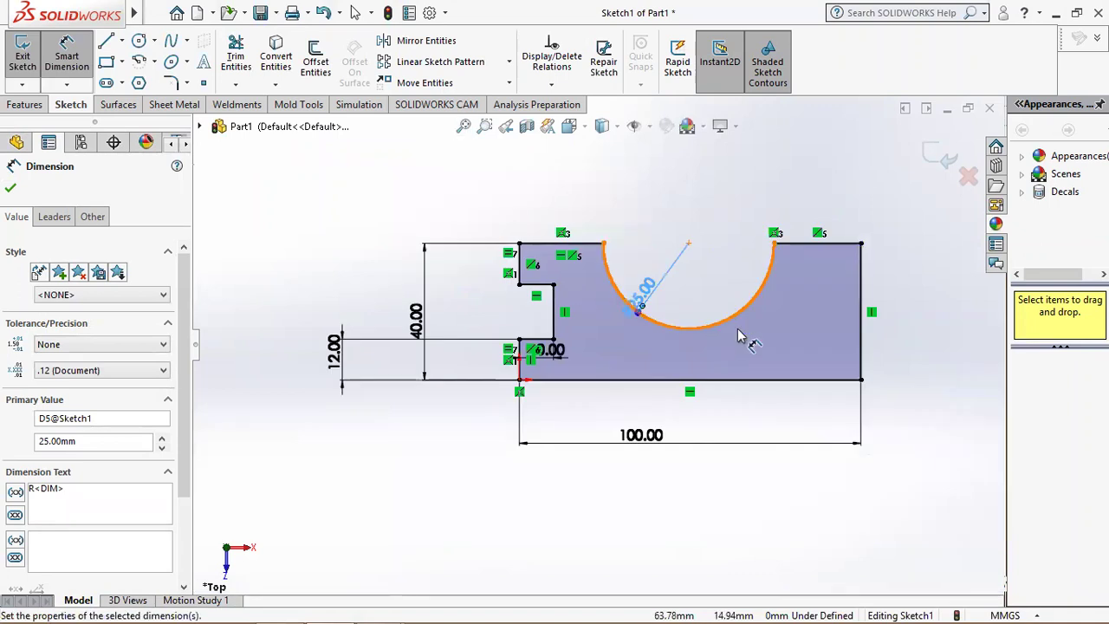
Step: Locate the arc centre 50 mm from the left edge
click(689, 243)
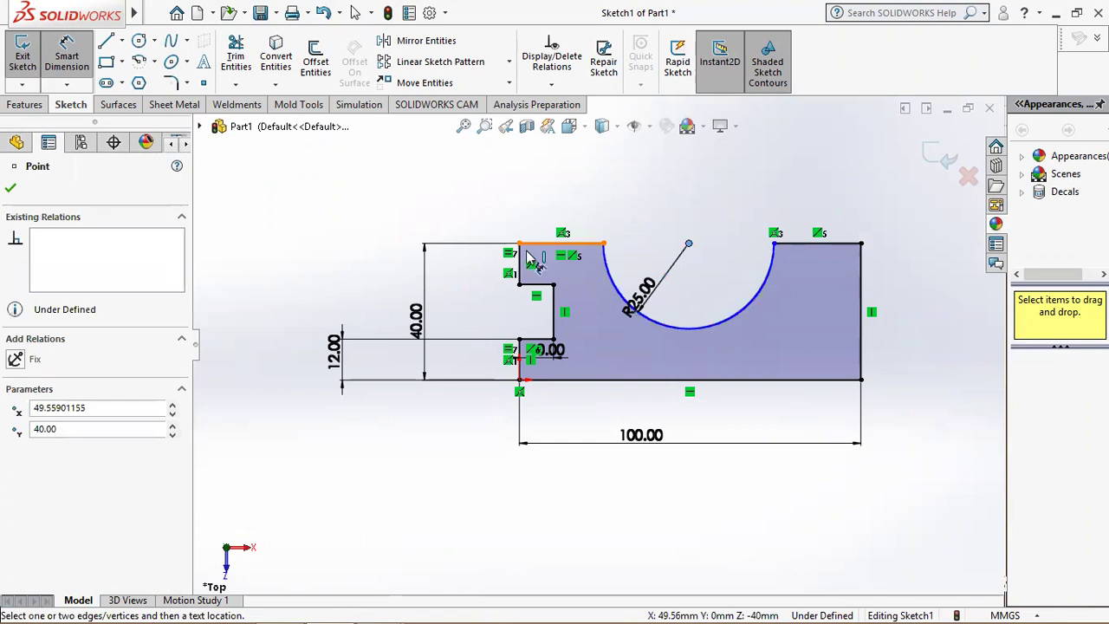
click(520, 260)
click(579, 198)
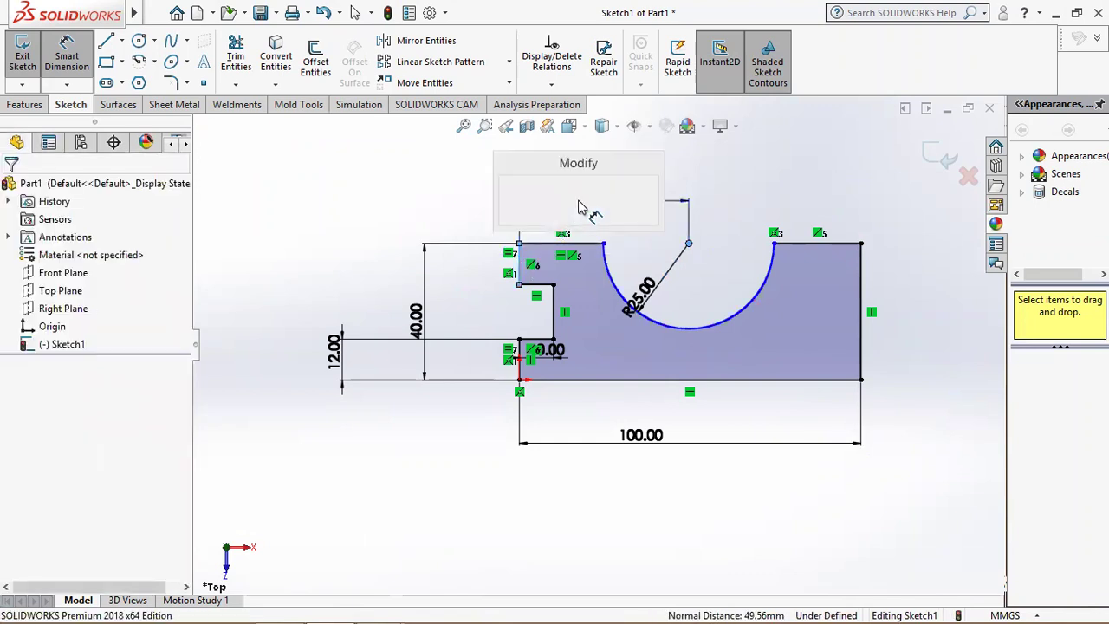
text(50)
key(Return)
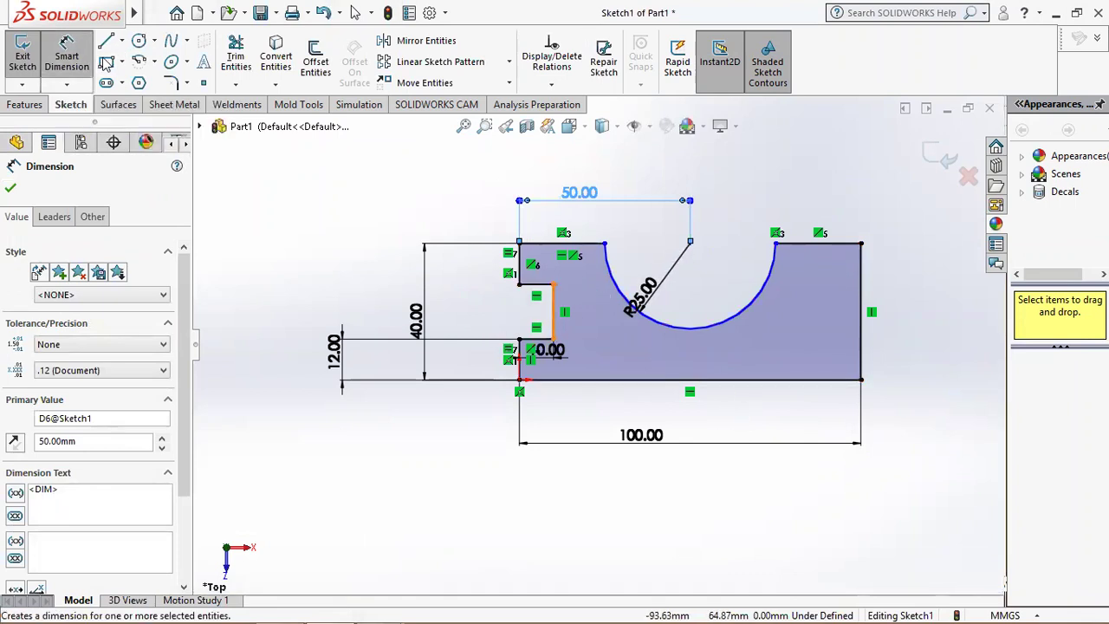
Step: Draw a vertical centerline from above the arc down to its centre
click(121, 40)
click(126, 88)
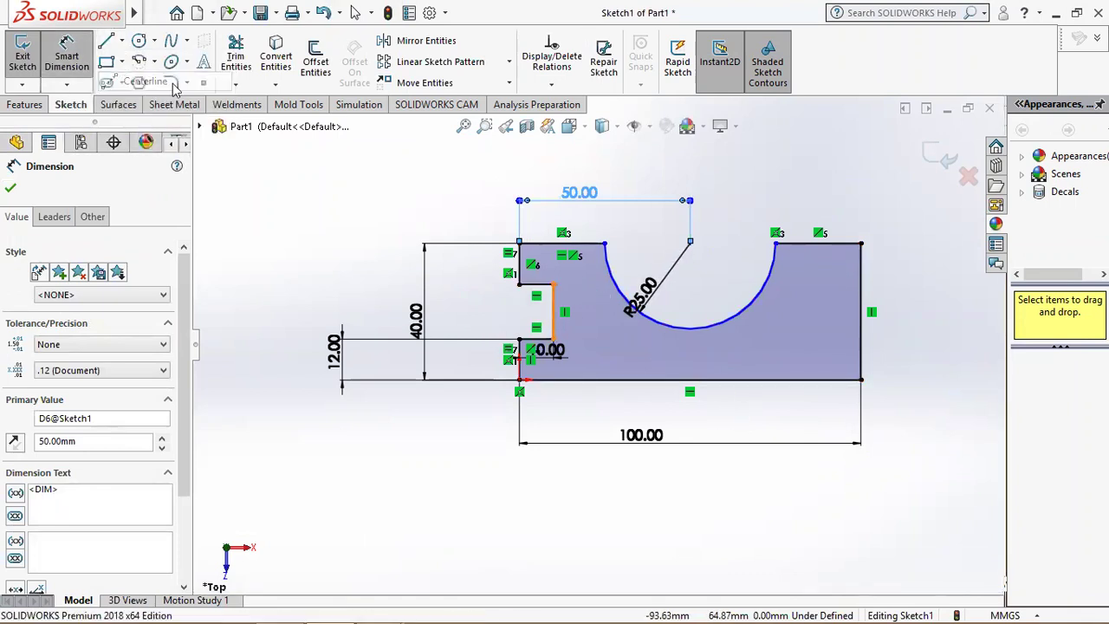
click(690, 192)
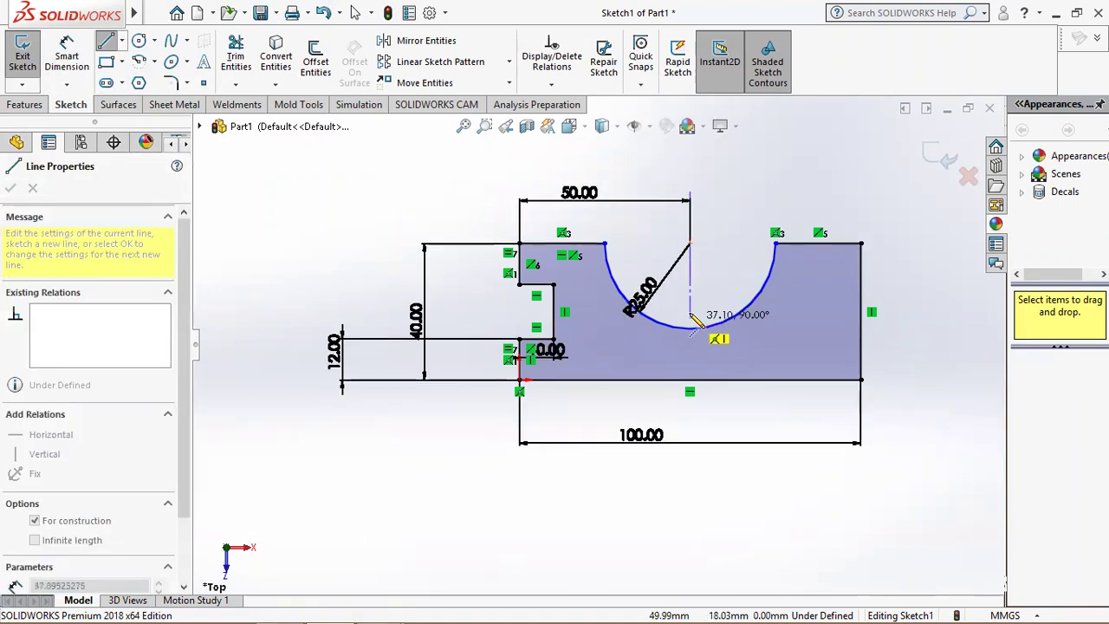
click(691, 310)
right_click(693, 244)
click(716, 321)
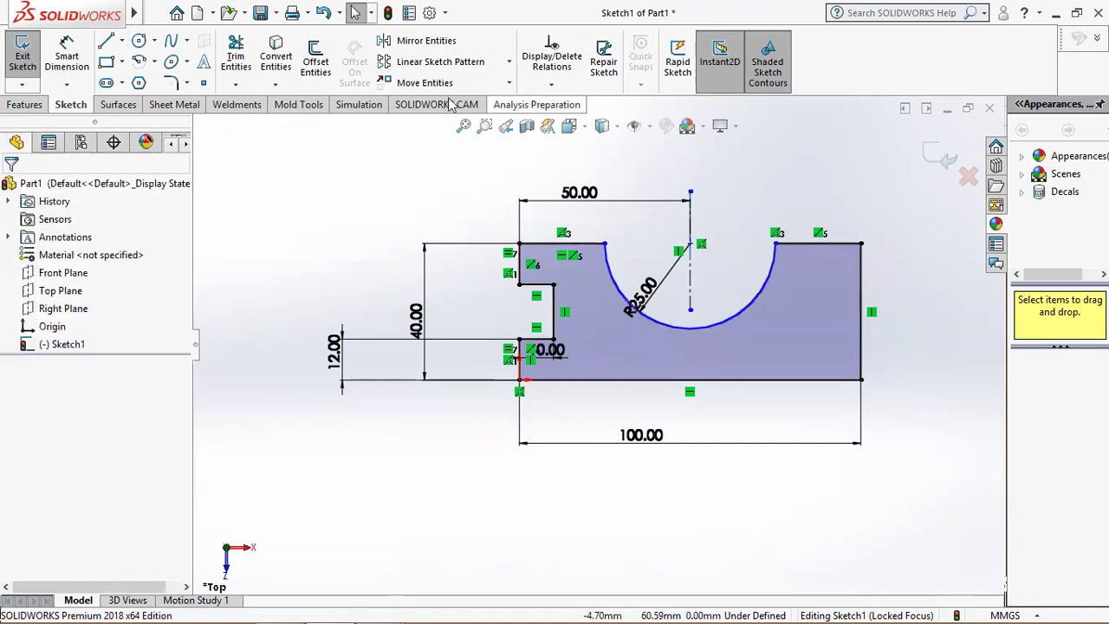
click(425, 41)
click(553, 293)
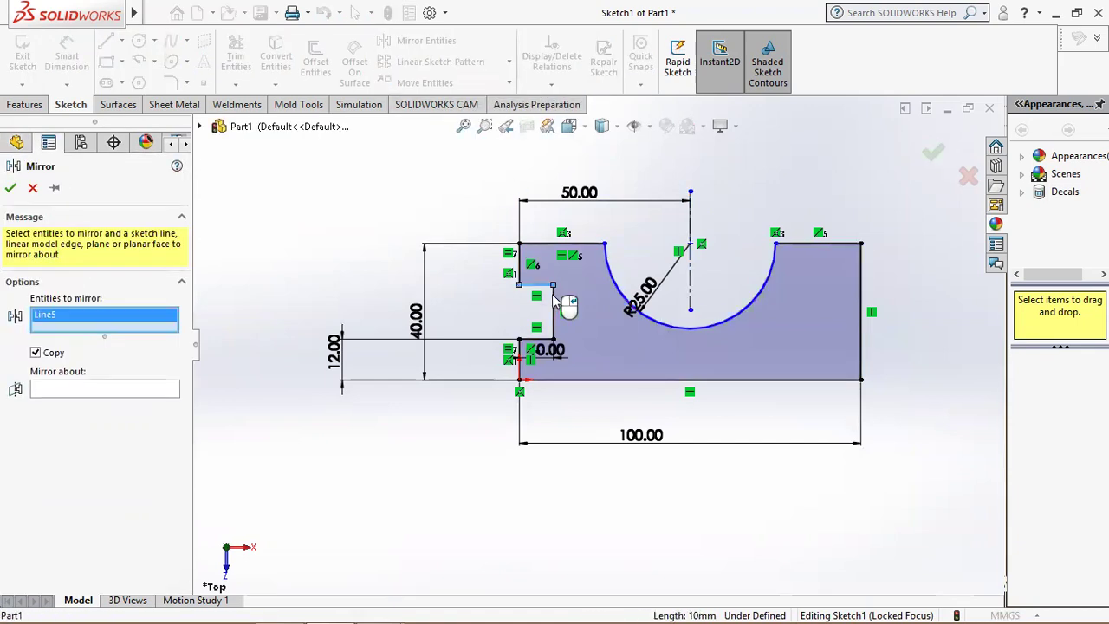
click(553, 316)
click(541, 340)
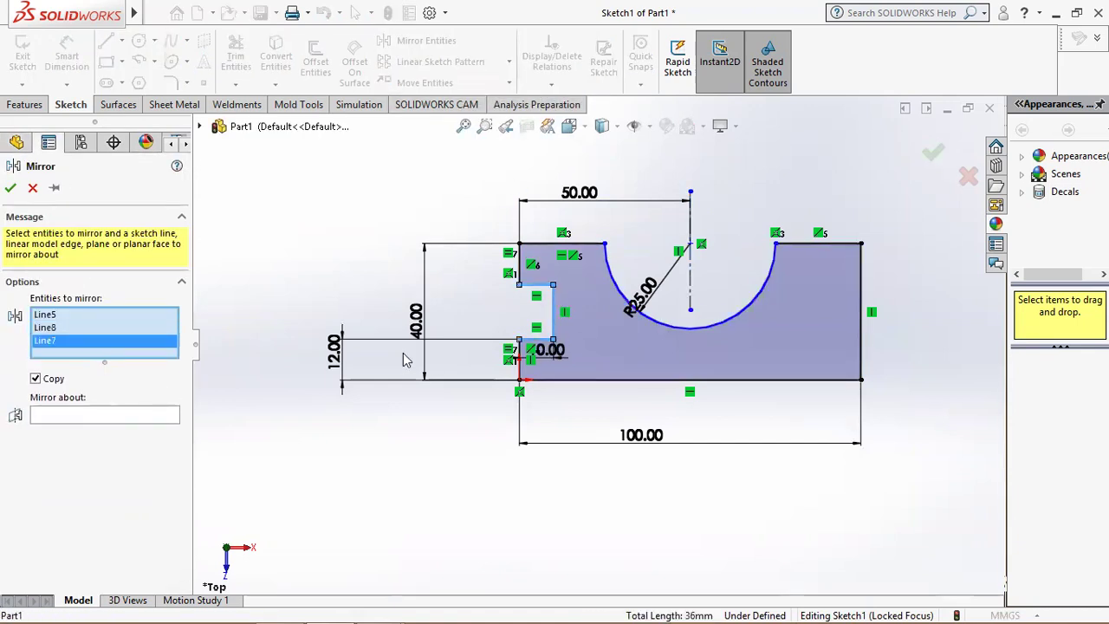
click(135, 416)
click(691, 260)
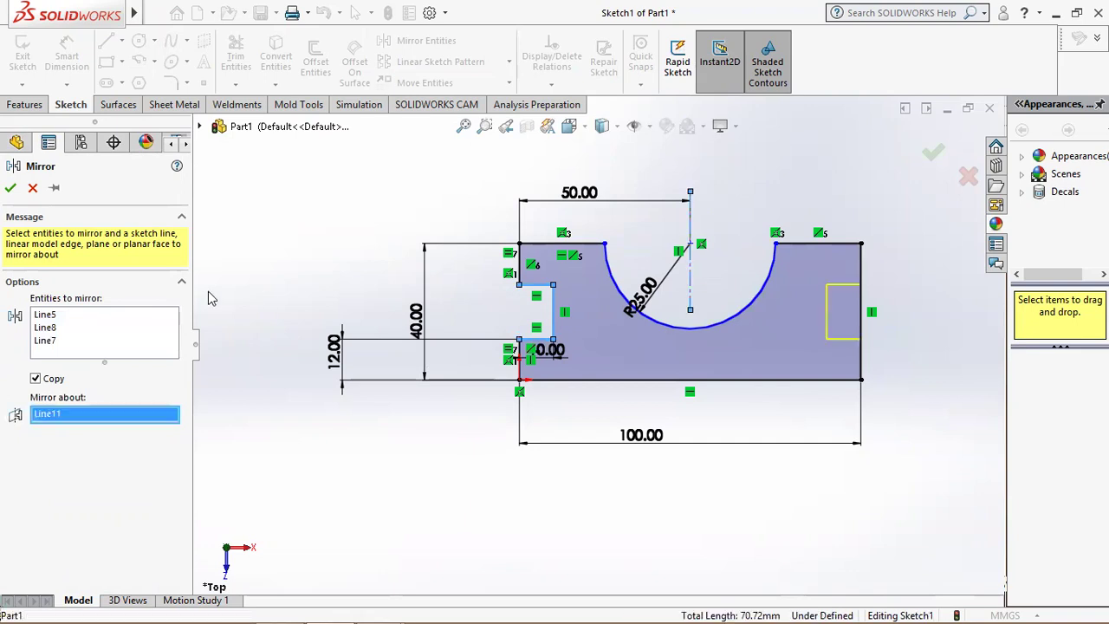
click(11, 191)
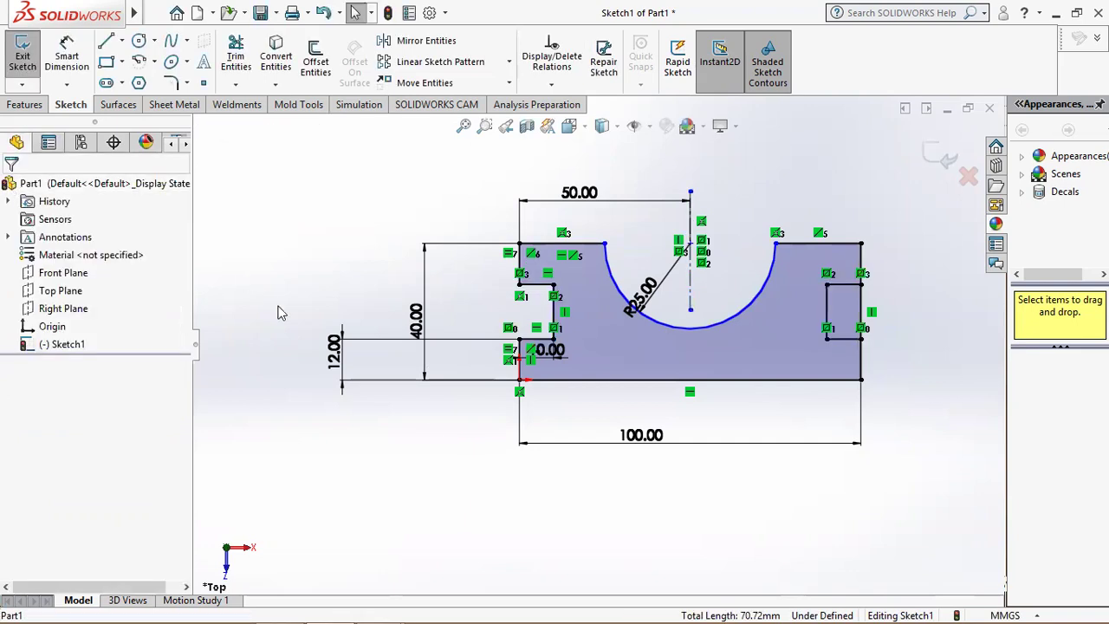
click(235, 54)
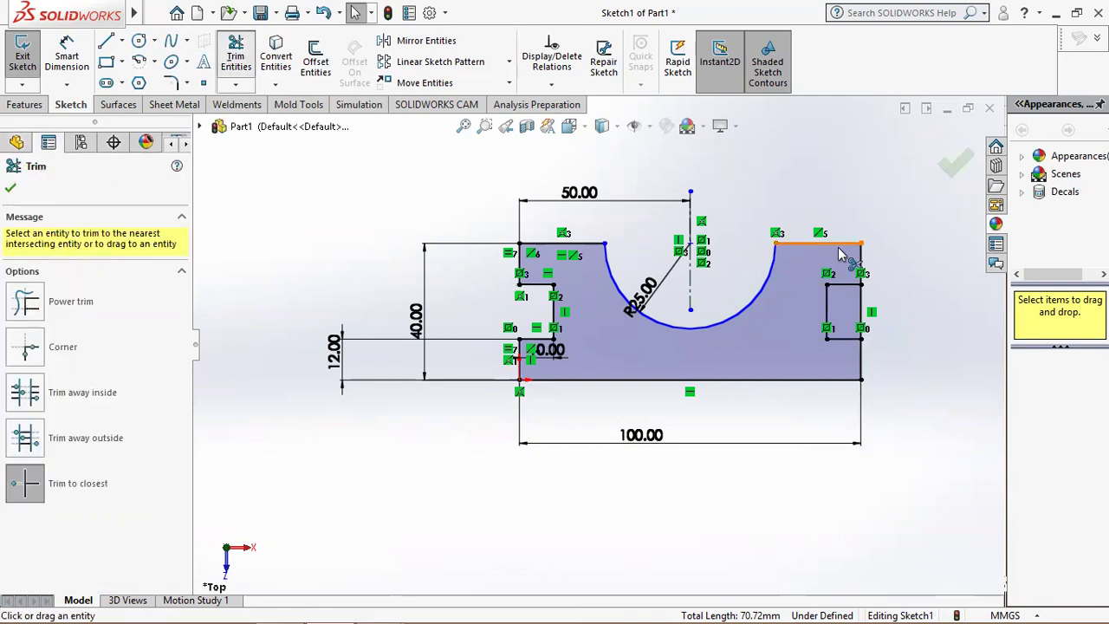
click(862, 299)
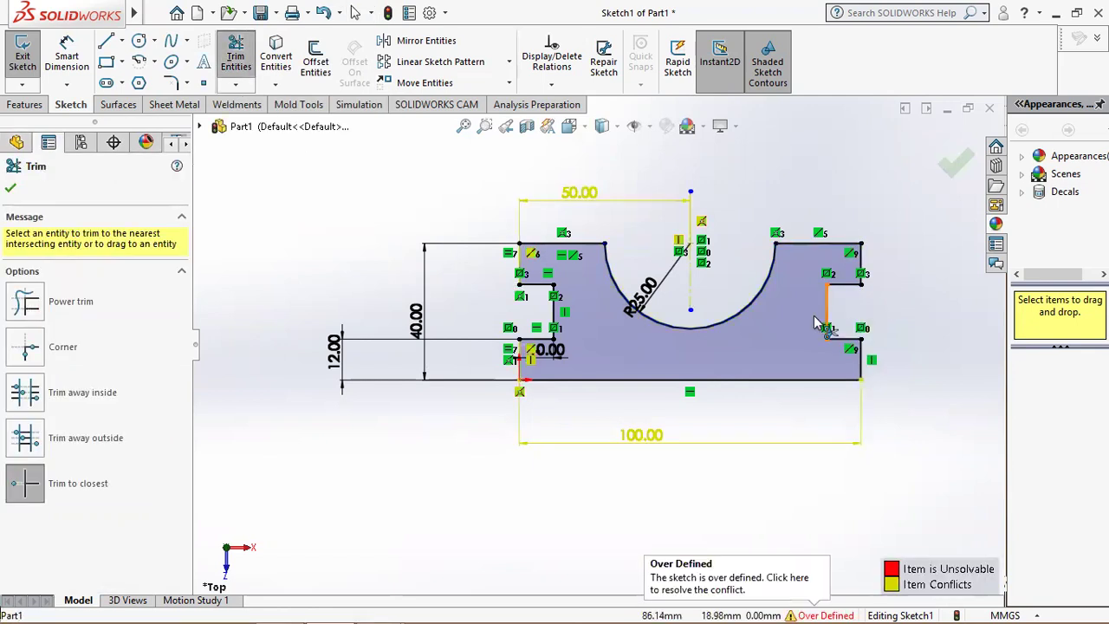
click(12, 189)
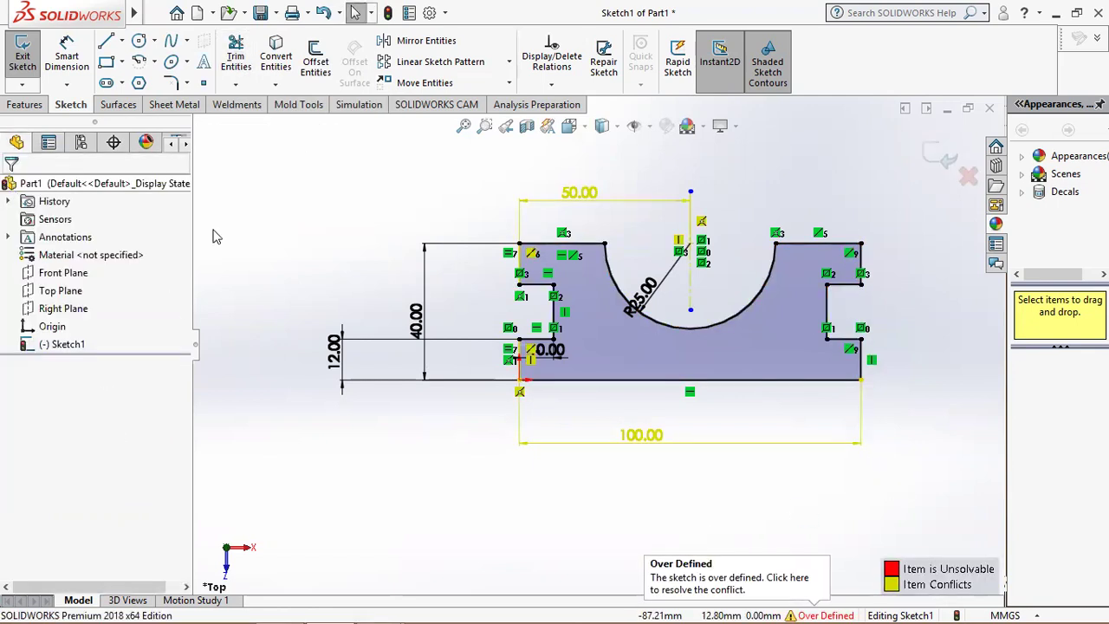
key(ctrl+z)
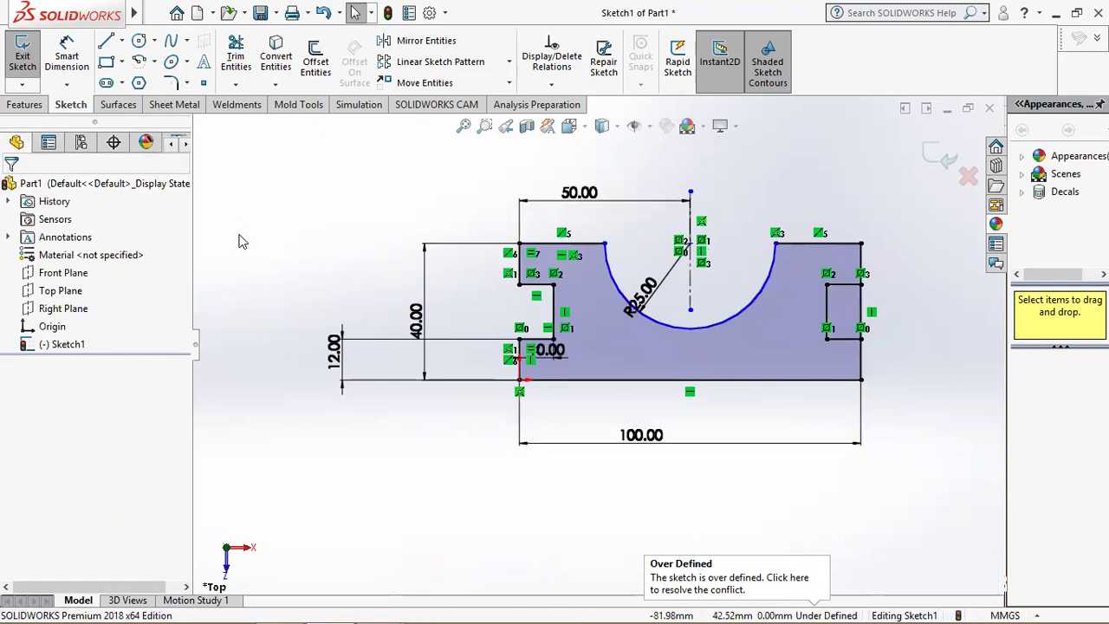
key(ctrl+z)
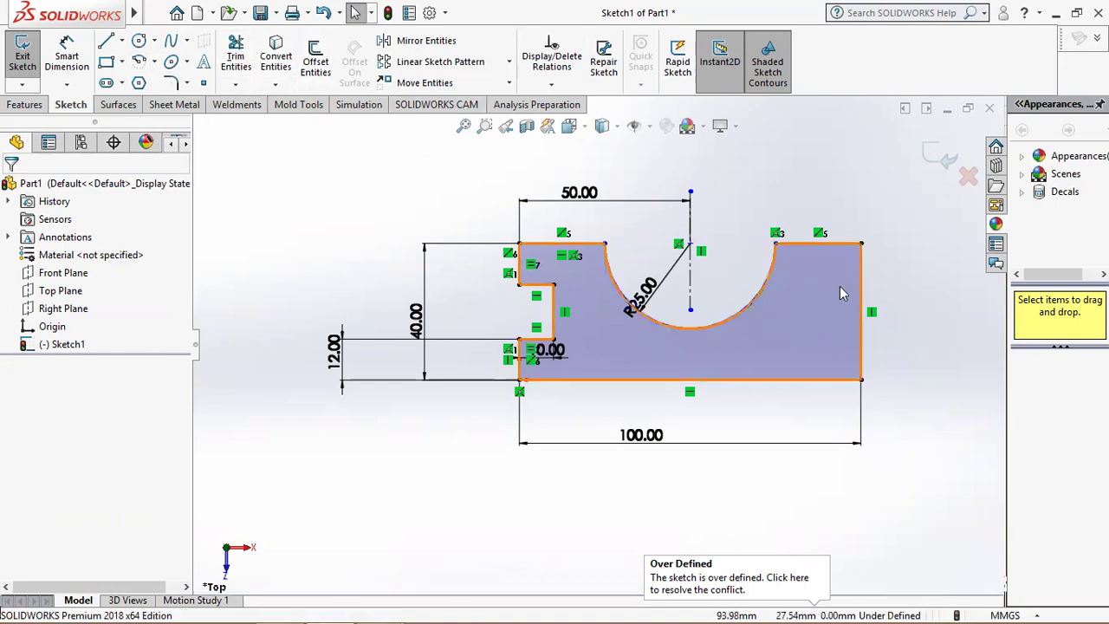
Step: Trim the right edge and mirror Line10, Line5, Line8, Line7, Line2 about centerline Line11
click(236, 54)
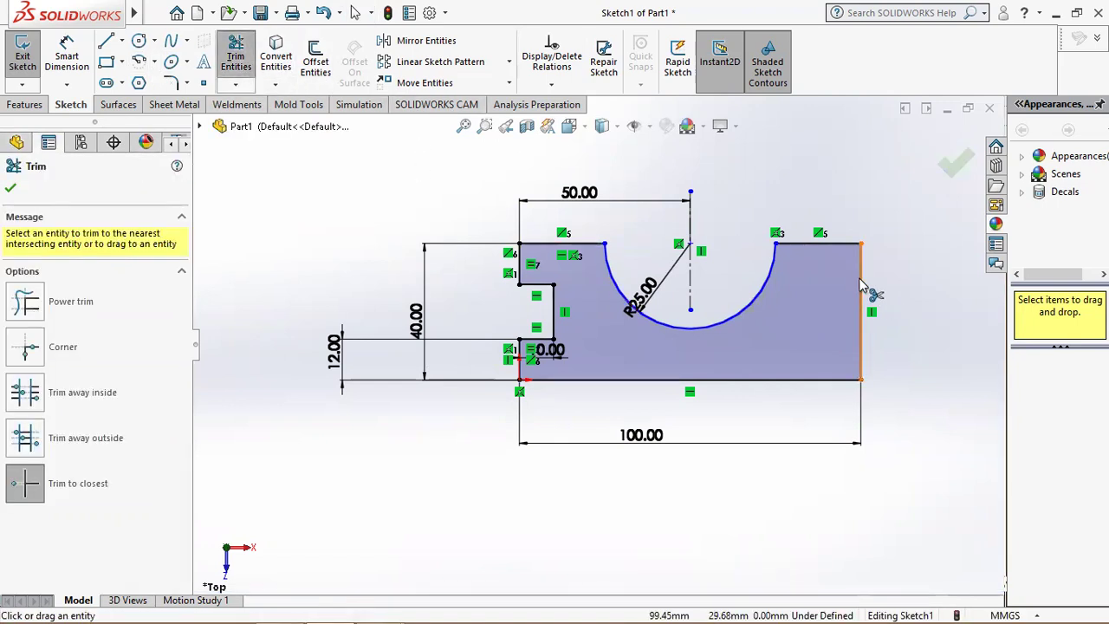
click(862, 295)
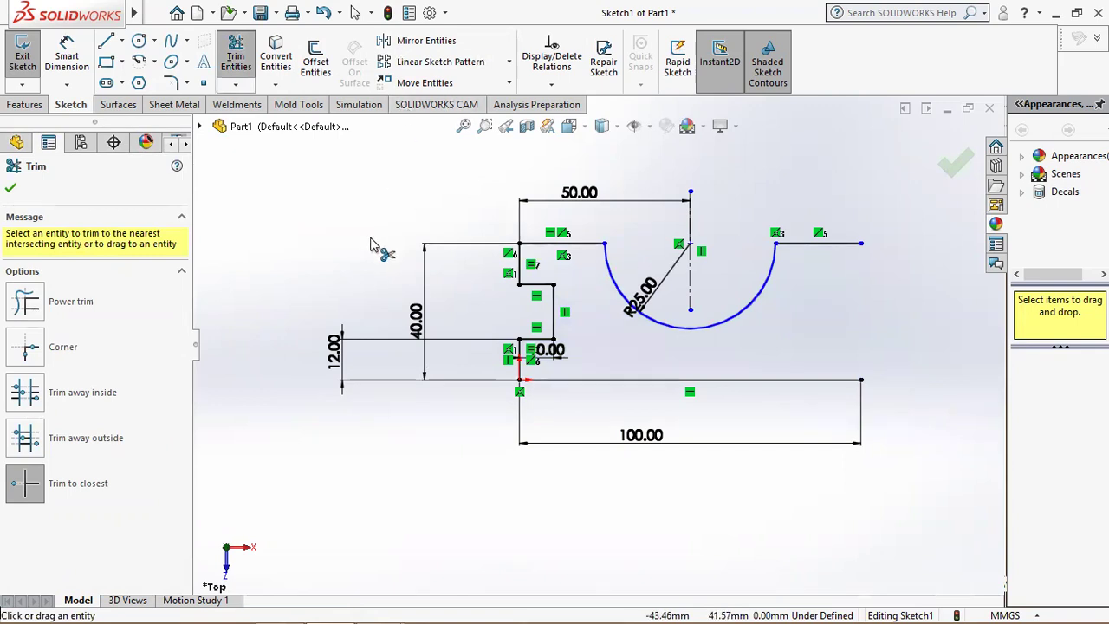
right_drag(370, 246, 451, 245)
click(538, 284)
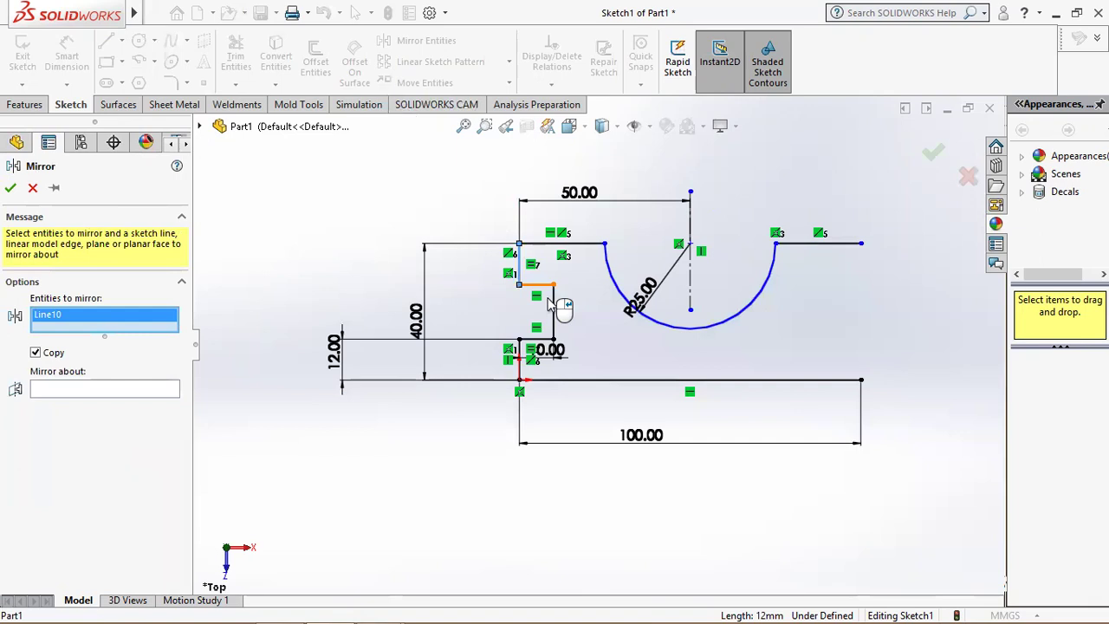
click(553, 299)
click(553, 322)
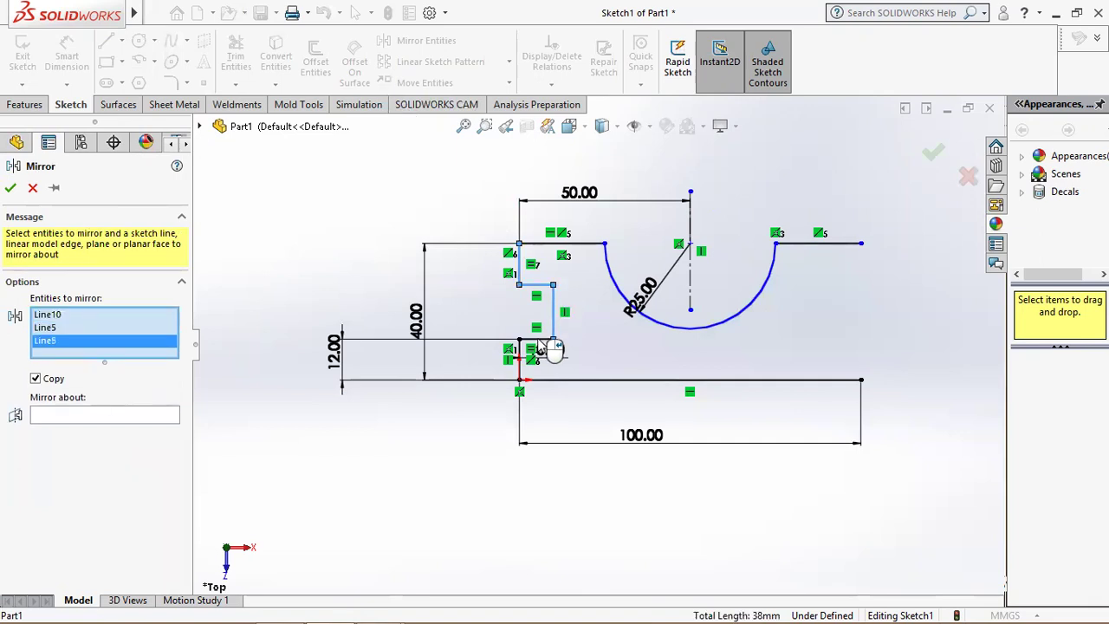
click(541, 339)
click(523, 369)
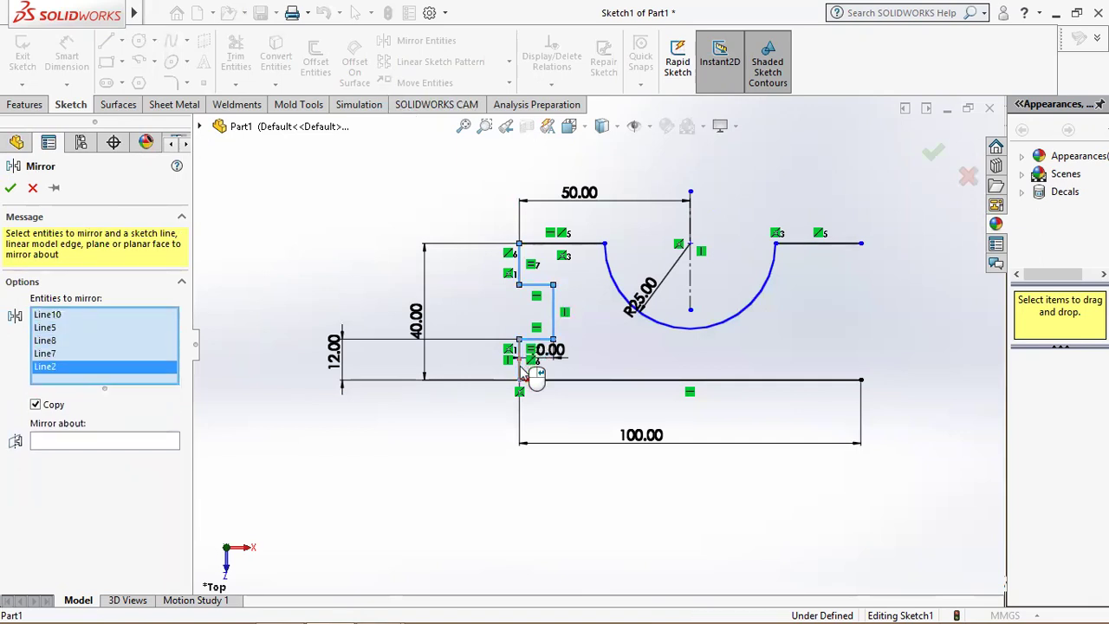
click(120, 443)
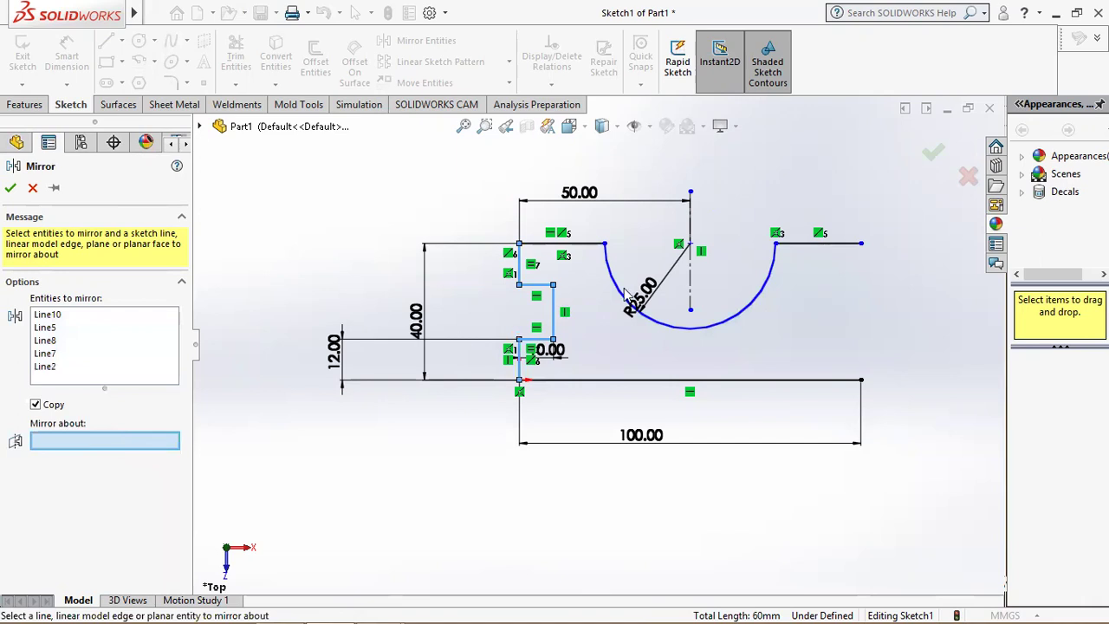
click(691, 284)
click(10, 188)
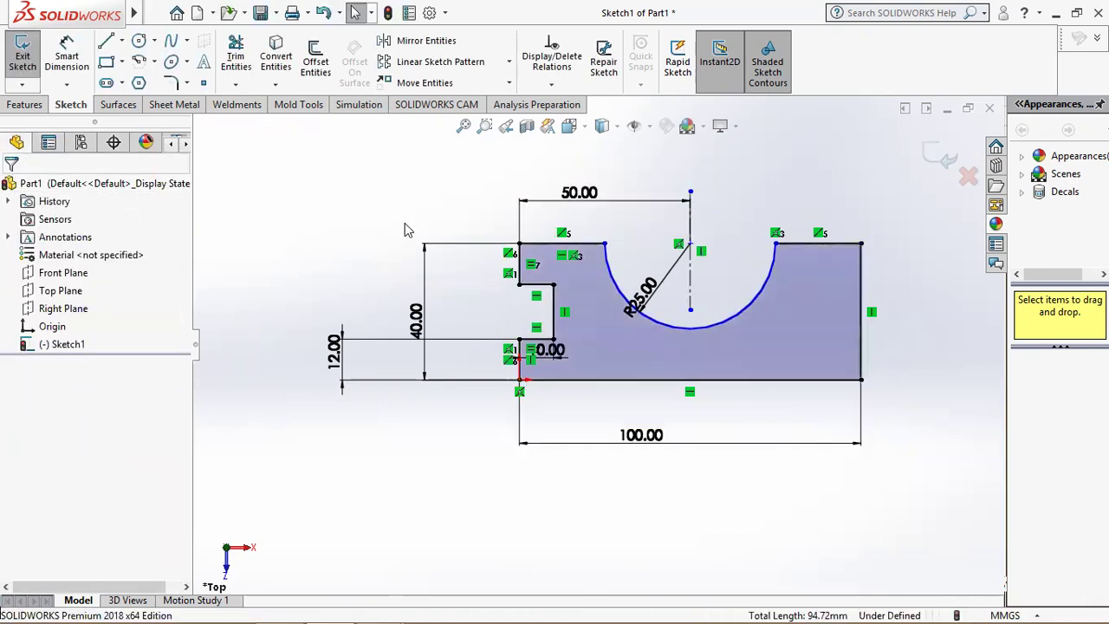
Step: Draw a small corner rectangle on the plate's right edge, just below its top corner
click(105, 61)
click(860, 291)
click(824, 347)
right_click(826, 351)
click(849, 361)
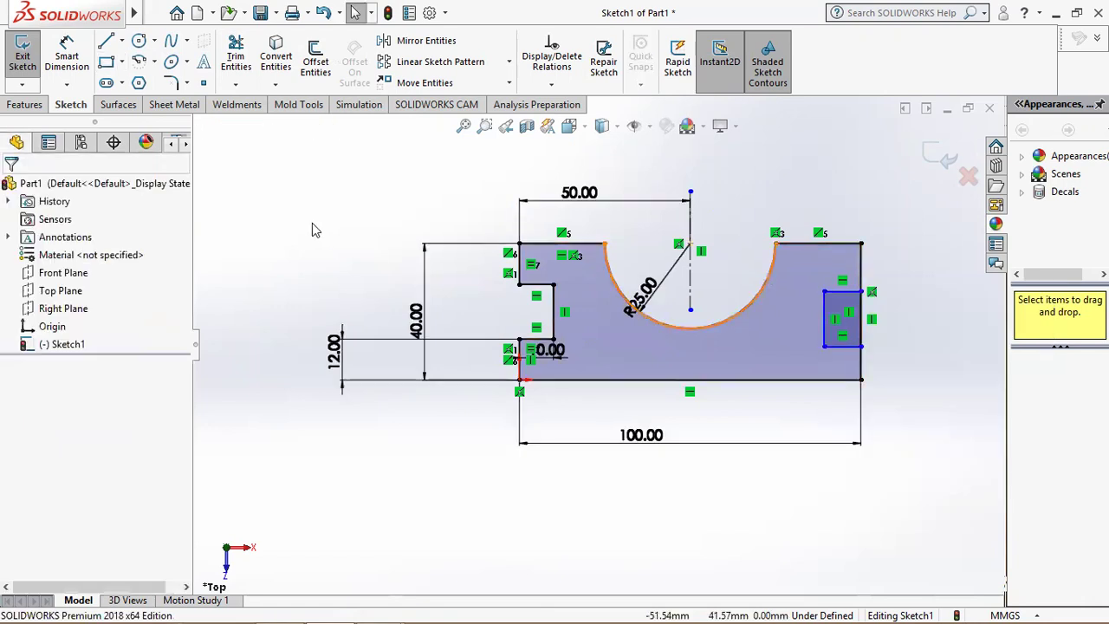
click(66, 60)
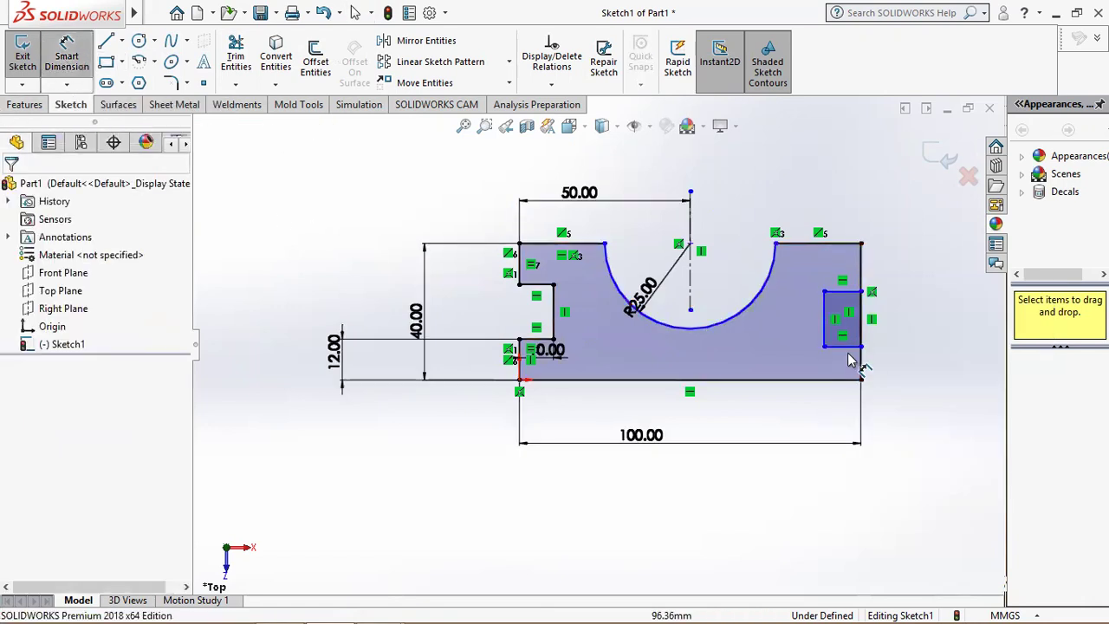
click(842, 367)
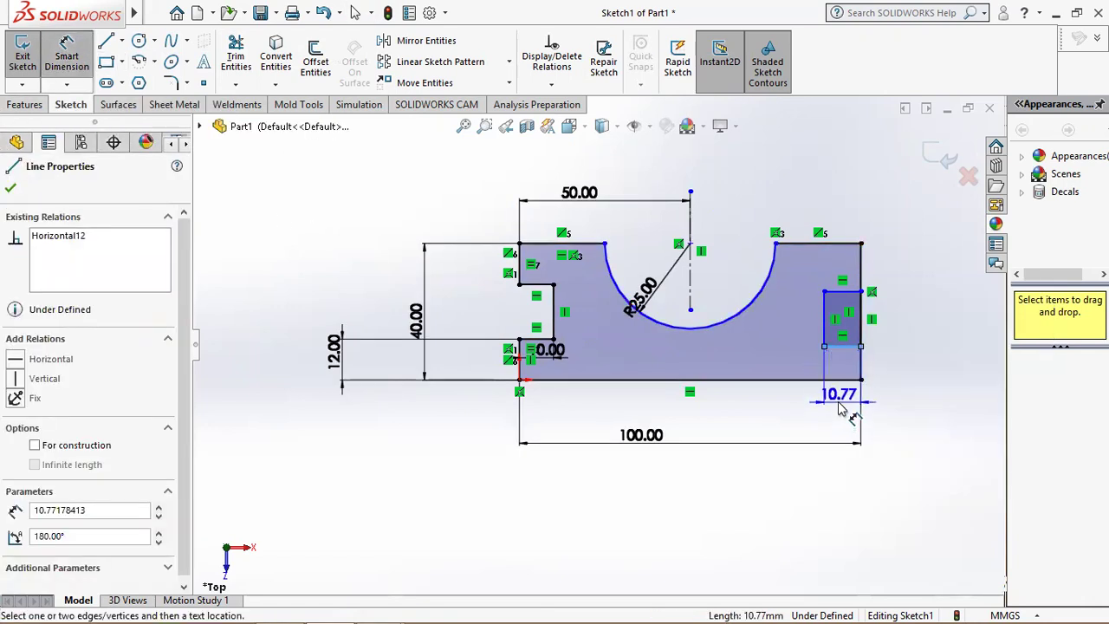
key(Escape)
key(Escape)
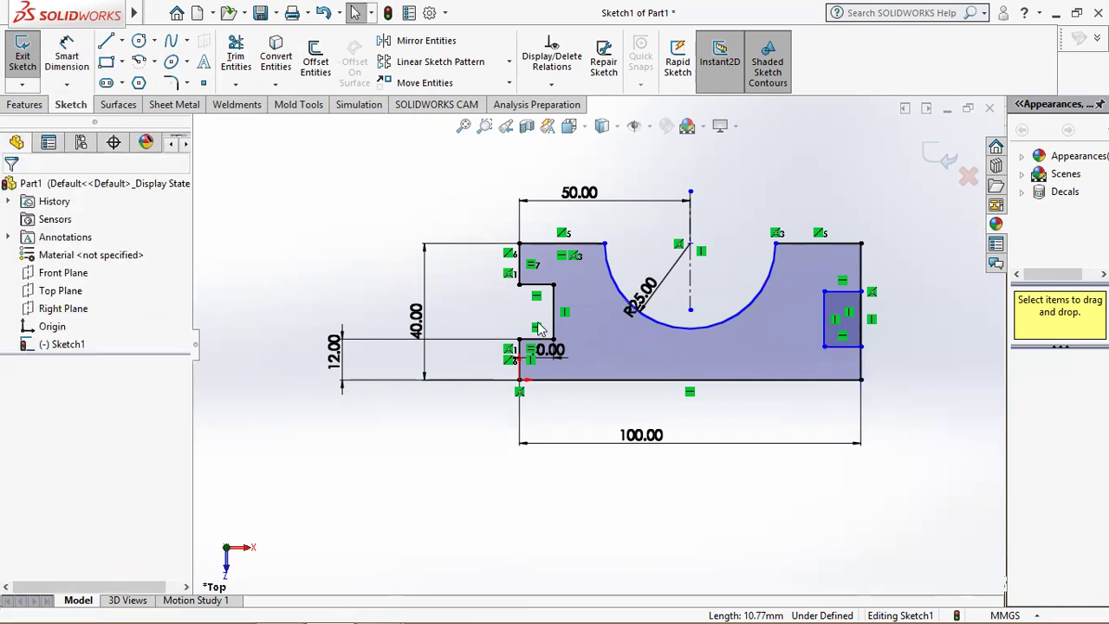
Step: Set the left notch width dimension to 10 mm and move it below the plate
double_click(544, 347)
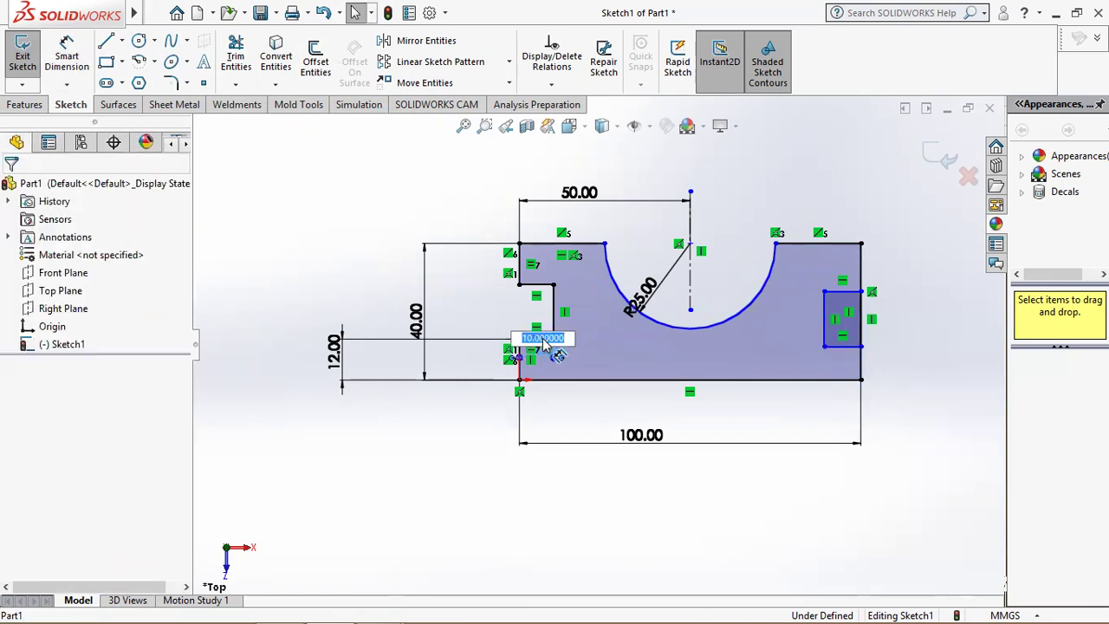
key(Return)
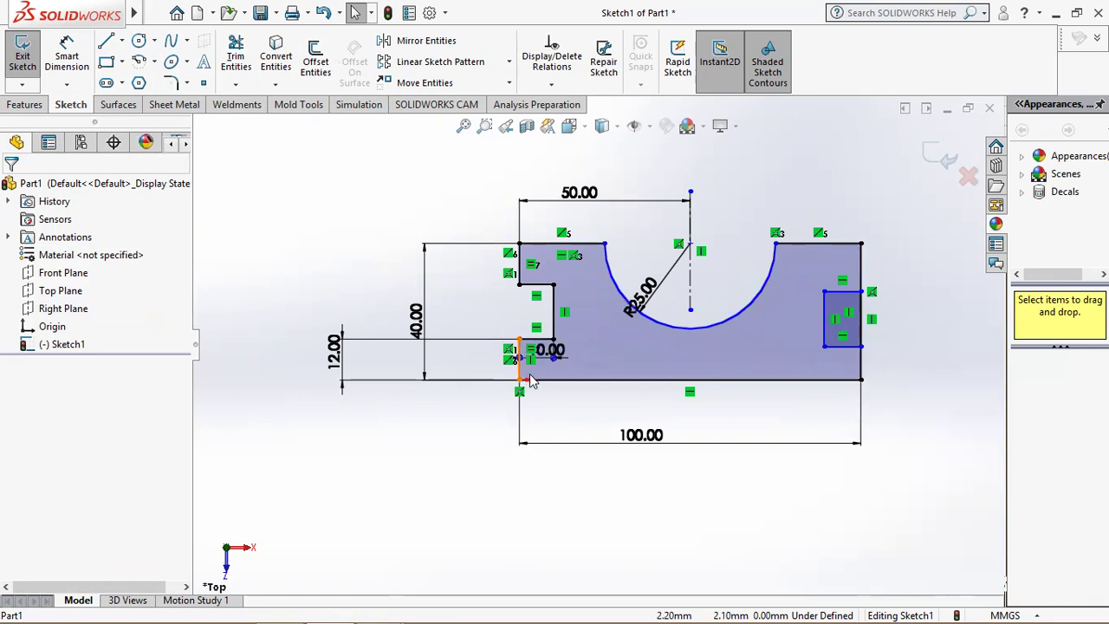
mouse_move(547, 357)
mouse_down()
mouse_move(538, 413)
mouse_move(555, 363)
mouse_move(555, 413)
mouse_up()
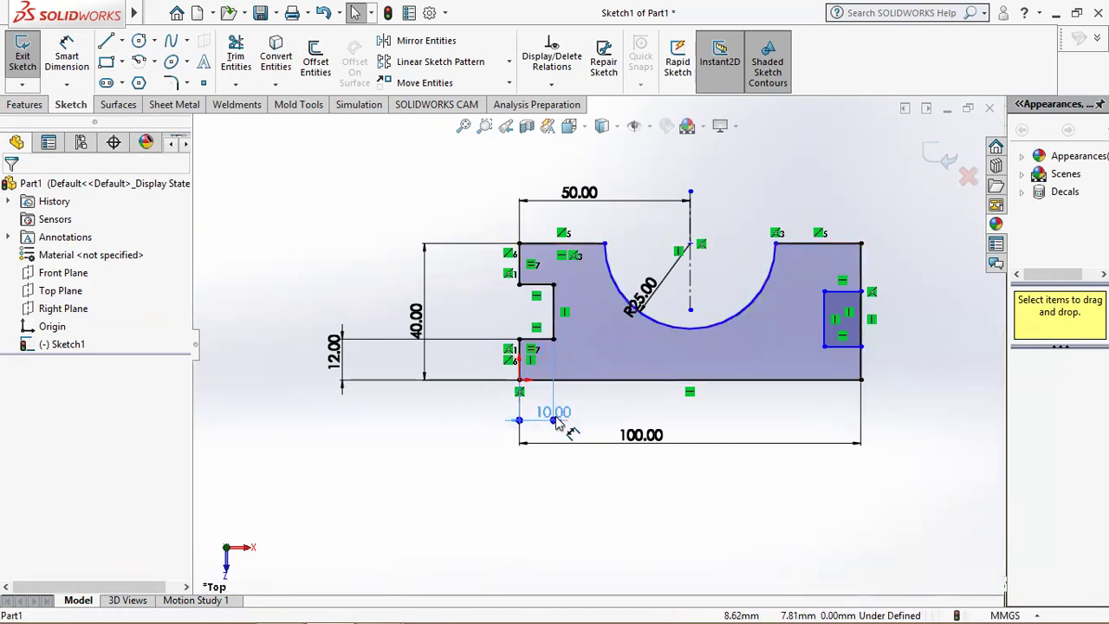
key(Escape)
Step: Make the right rectangle's top and bottom edges equal to the left notch's bottom edge
click(544, 341)
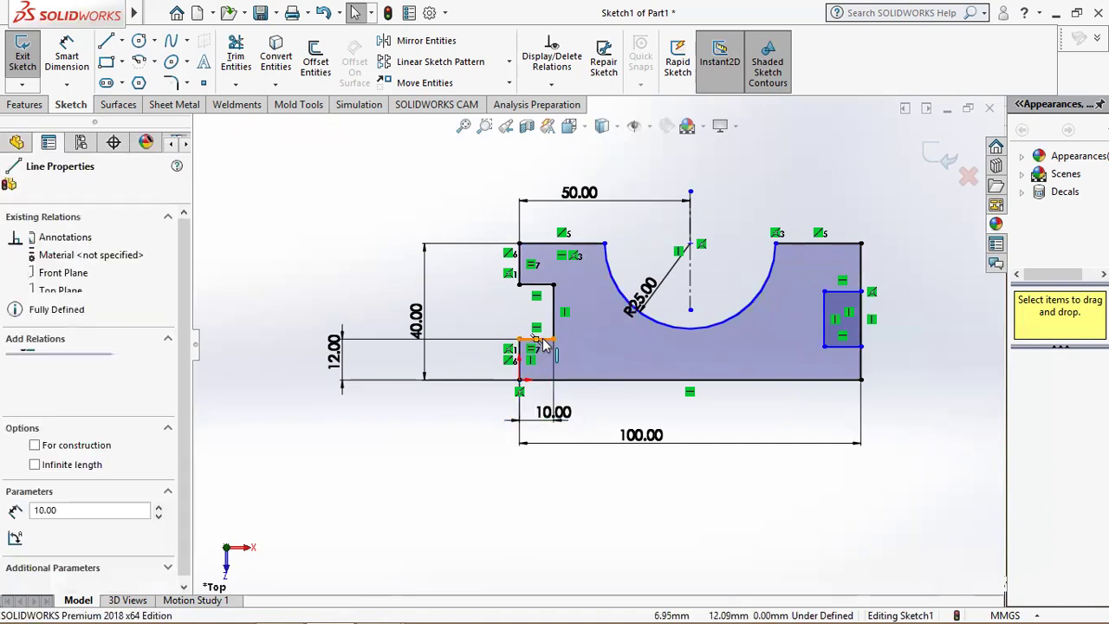
ctrl+click(838, 348)
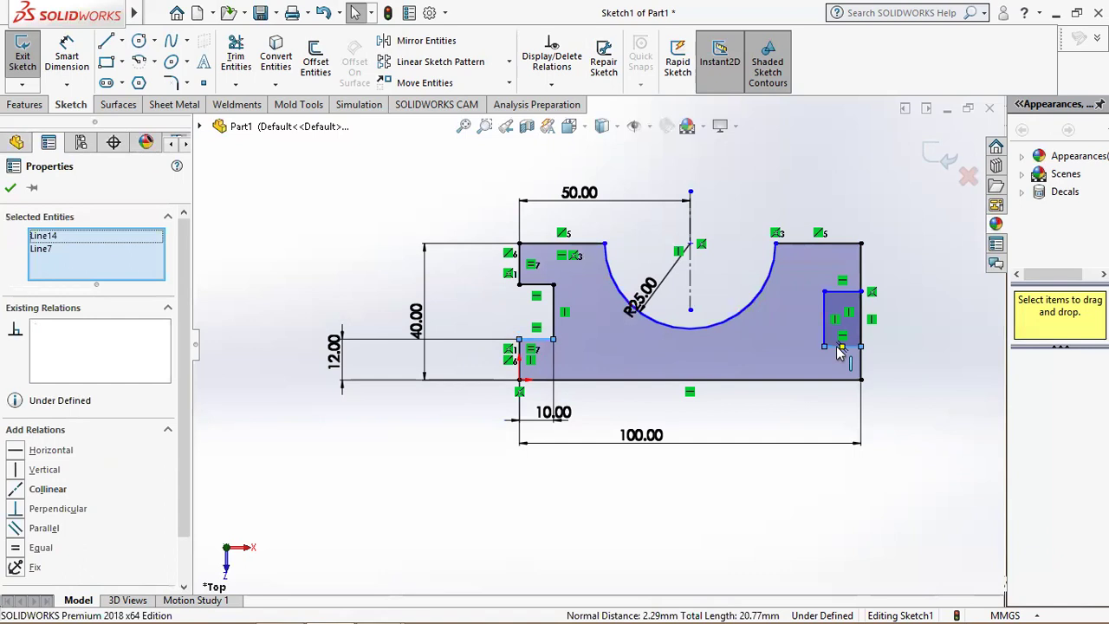
ctrl+click(856, 305)
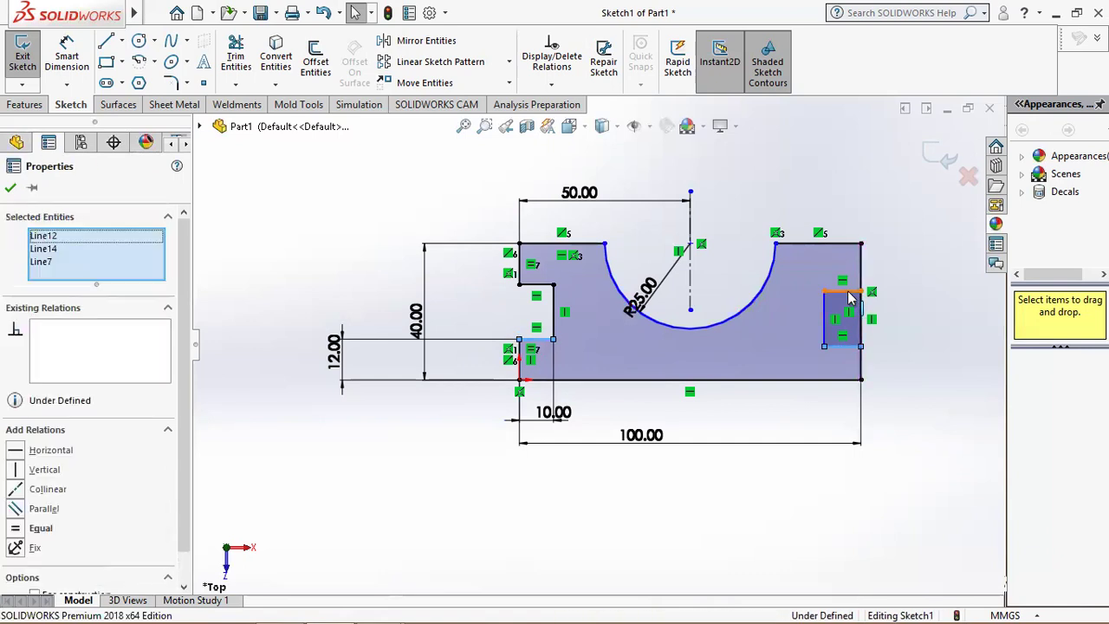
click(17, 530)
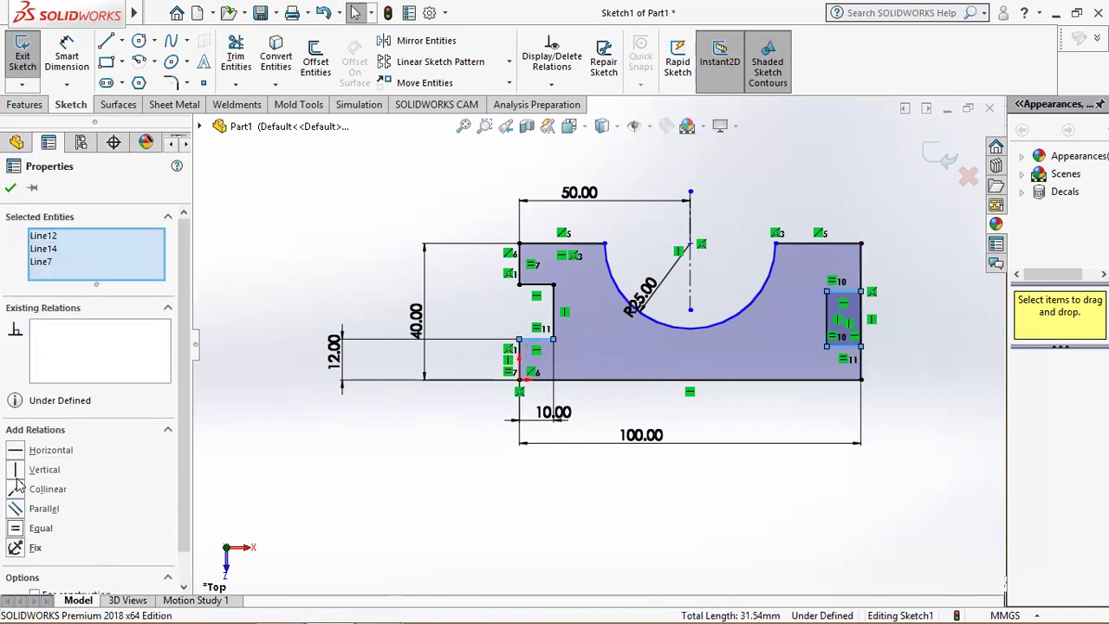
click(11, 188)
key(d)
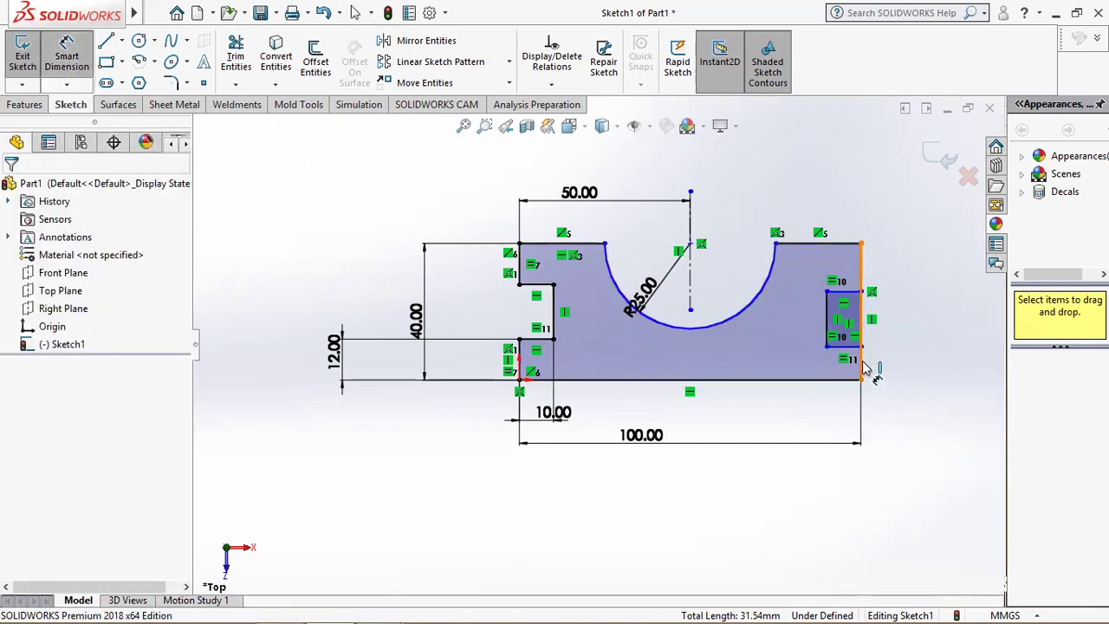
Step: Dimension the right notch 12 mm from the plate's top edge and 12 mm from its bottom edge
click(857, 293)
click(858, 244)
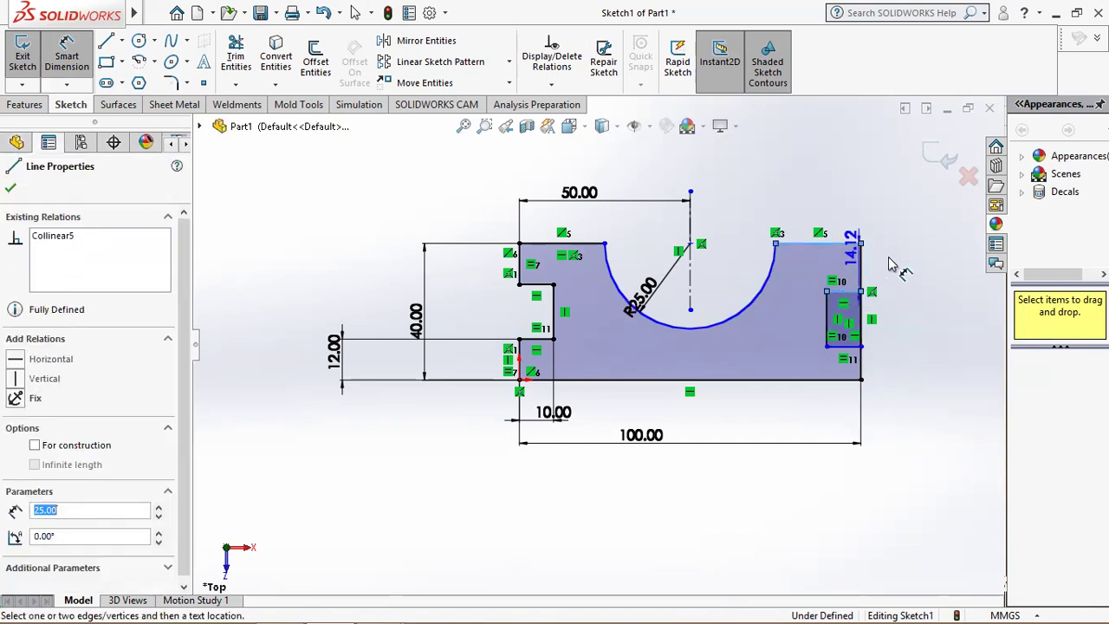
click(905, 271)
text(12)
key(Return)
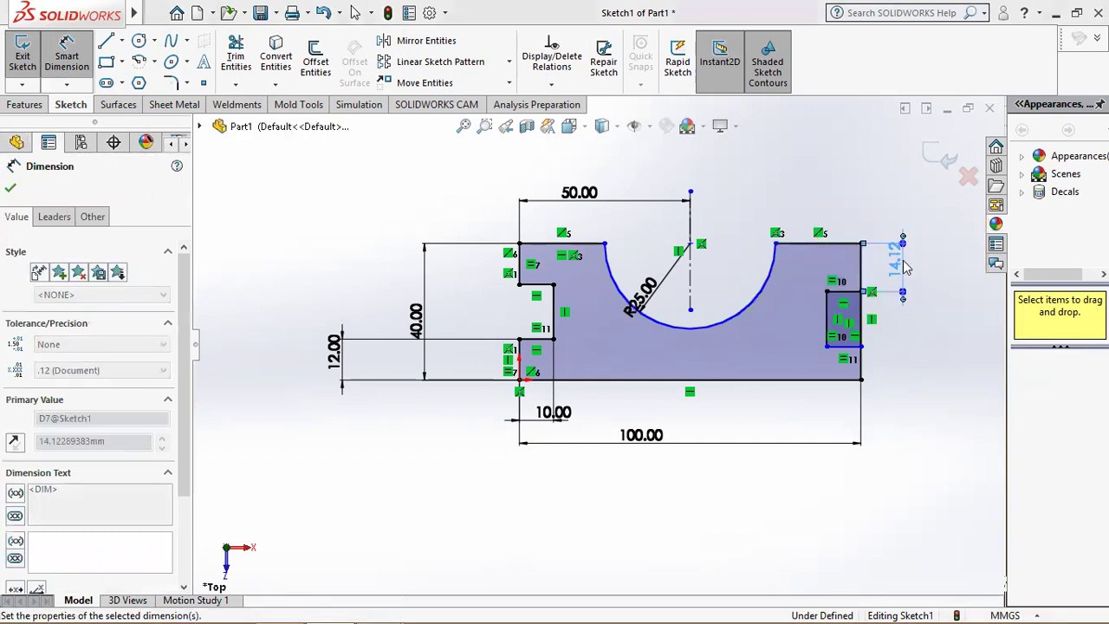
click(845, 347)
click(849, 380)
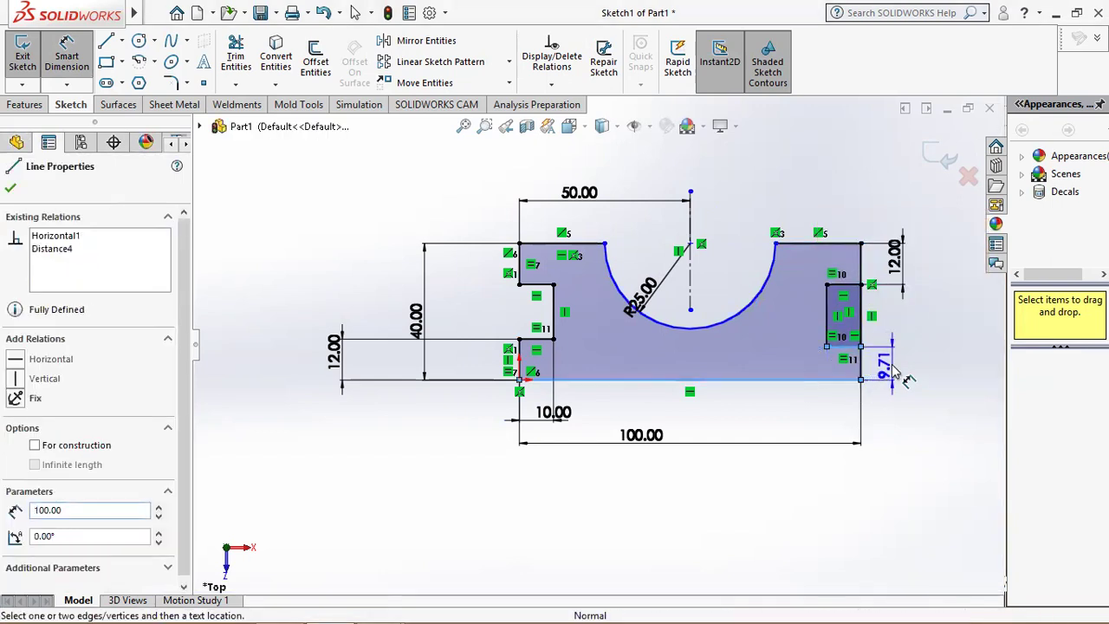
click(896, 371)
text(12)
key(Return)
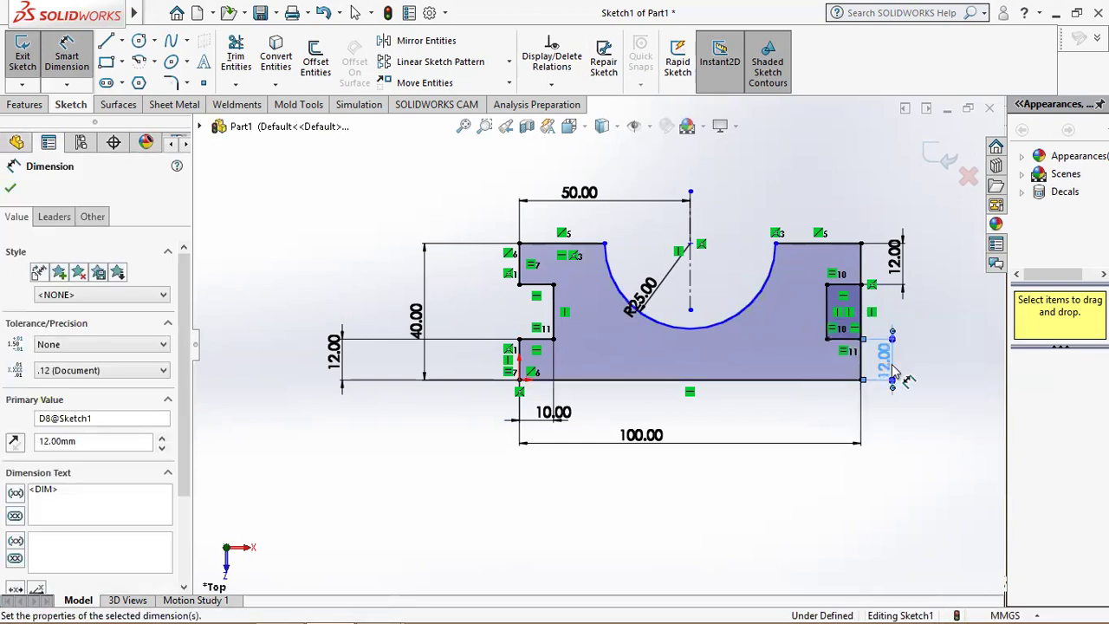
click(236, 57)
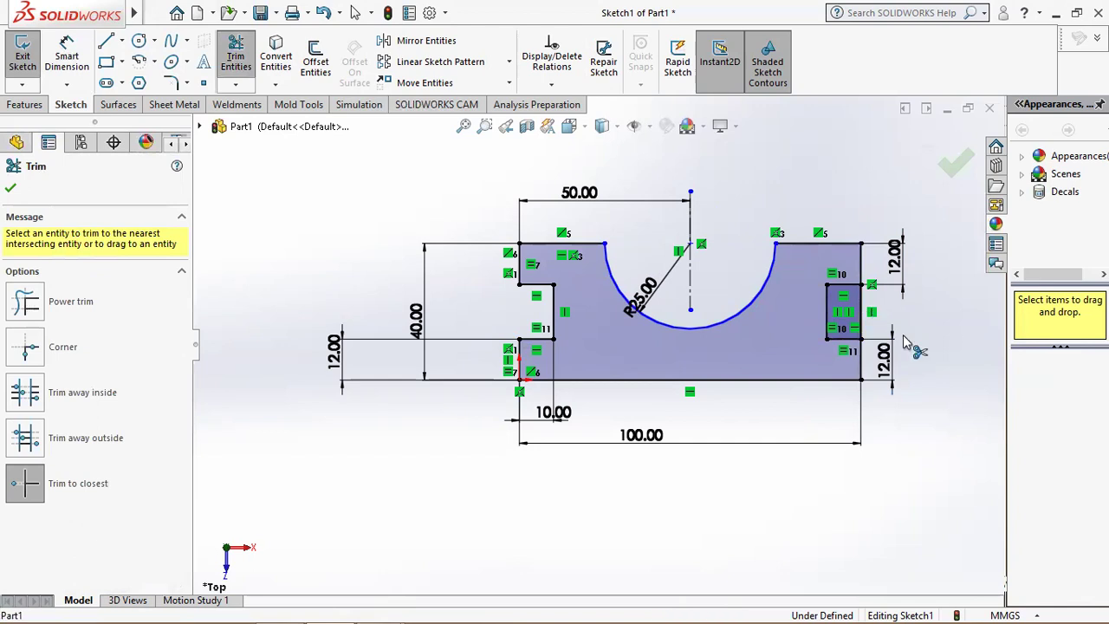
Step: Trim the two leftover lines at the right notch, then bring up the PowerPoint reference drawing
click(865, 305)
click(862, 316)
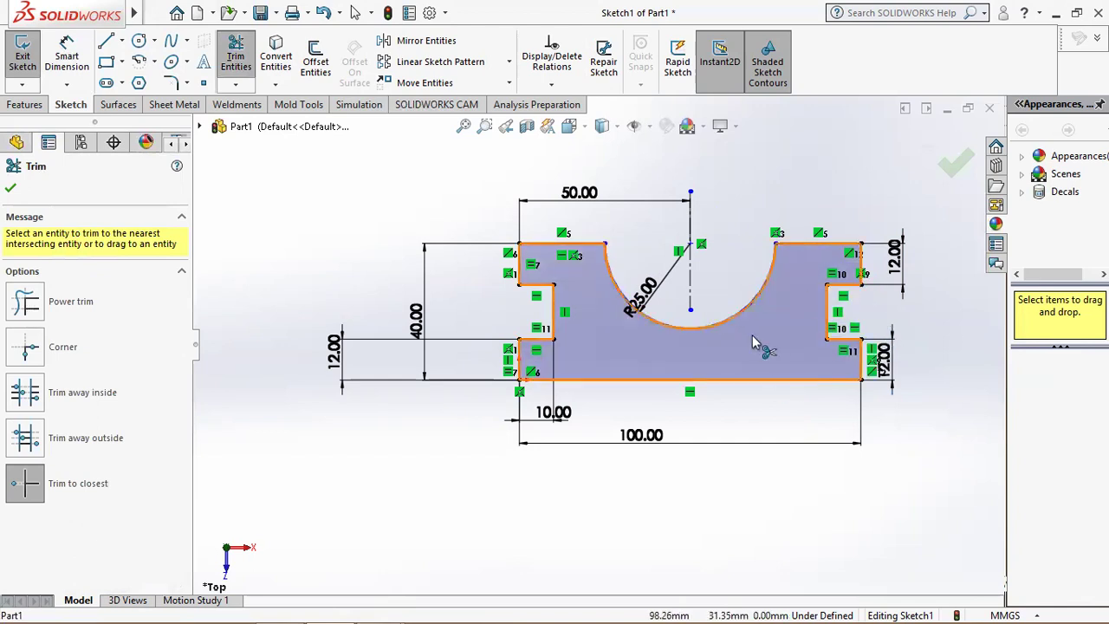
click(11, 188)
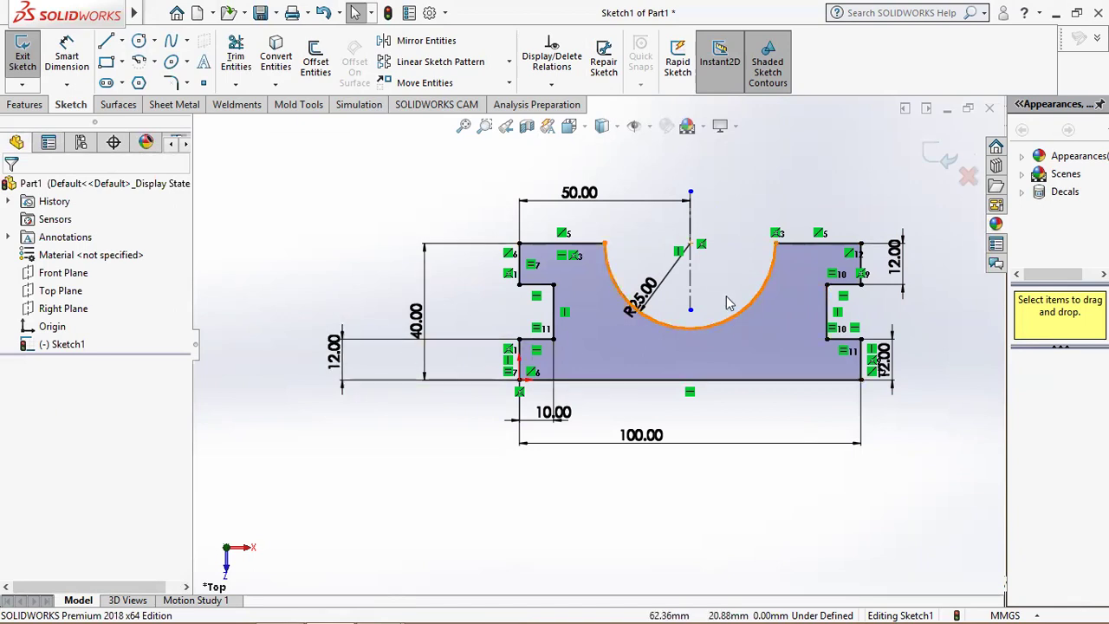
mouse_move(273, 608)
click(302, 605)
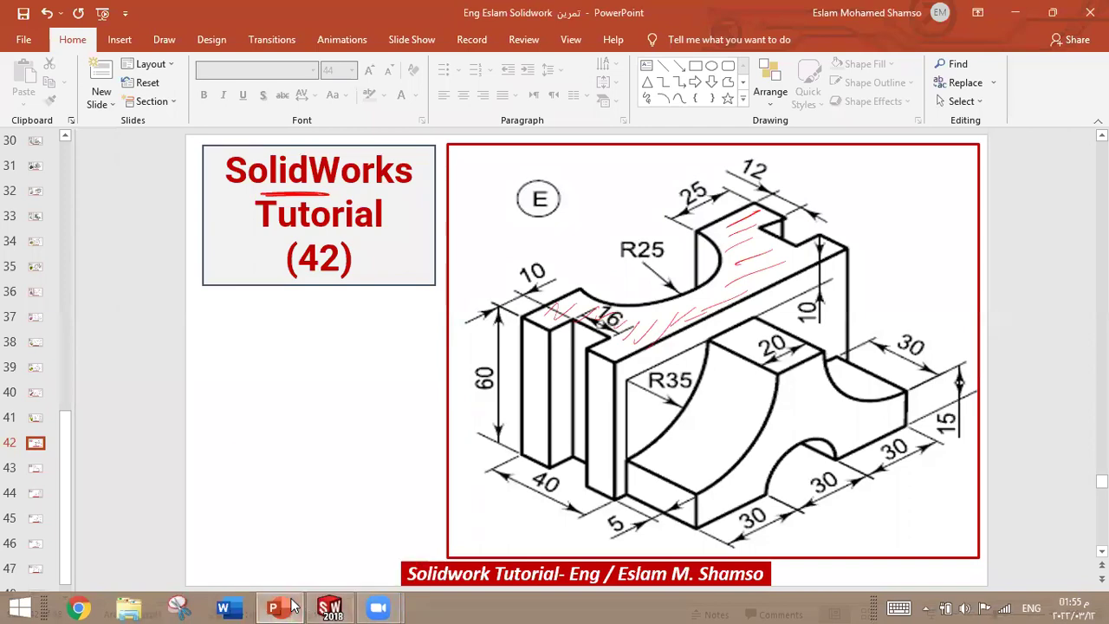
Step: Dimension the top-right edge to 25 mm to fully define Sketch1, then start an Extruded Boss/Base
click(329, 607)
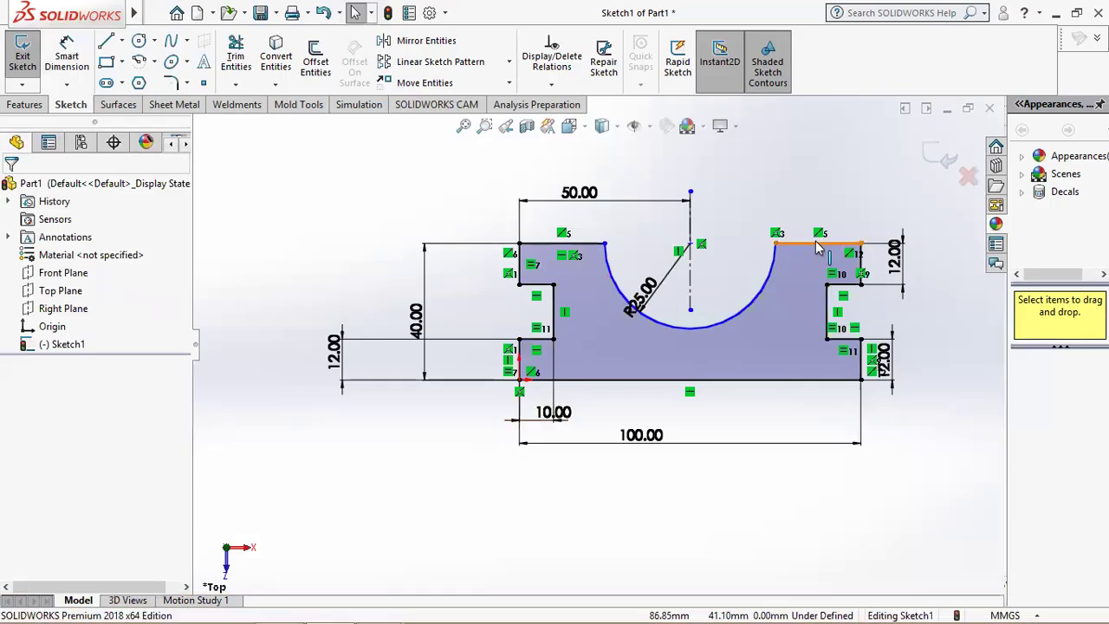
click(66, 56)
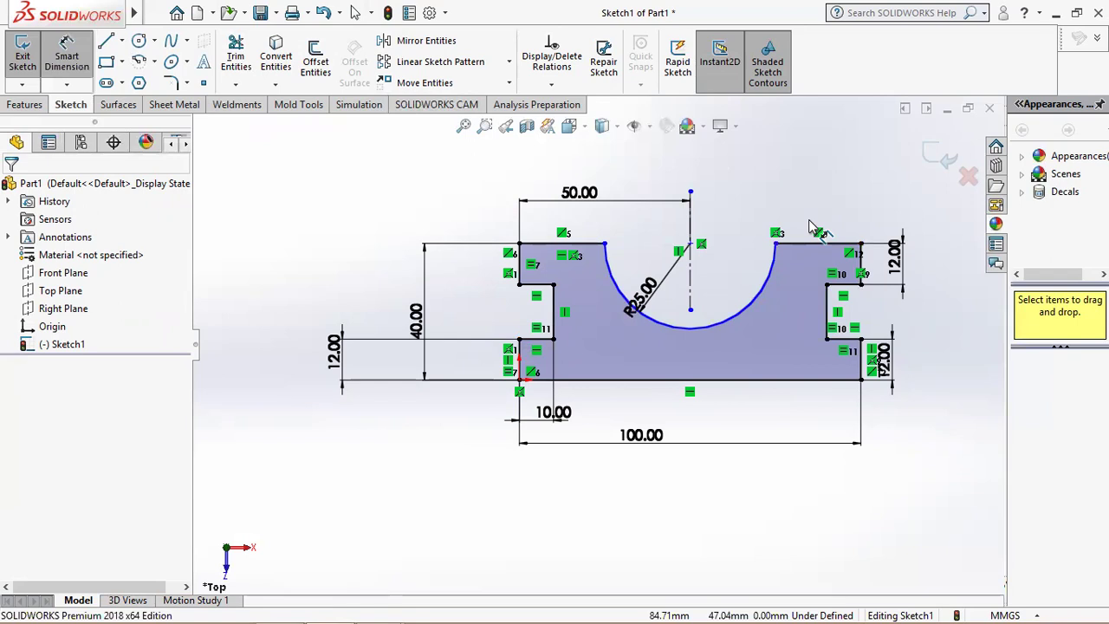
click(804, 251)
click(836, 216)
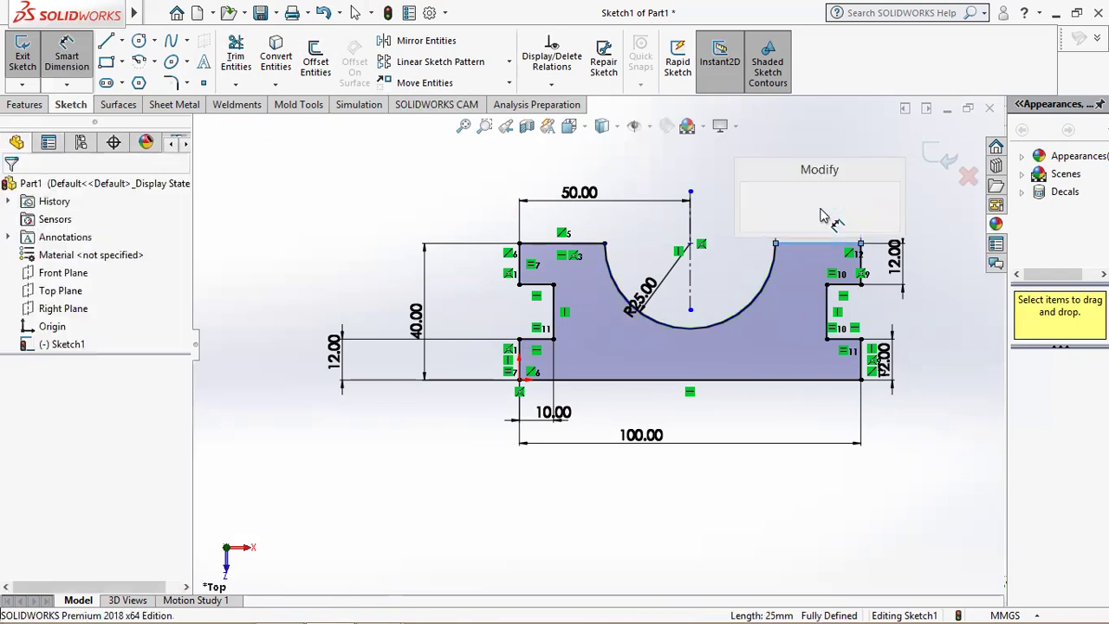
click(750, 204)
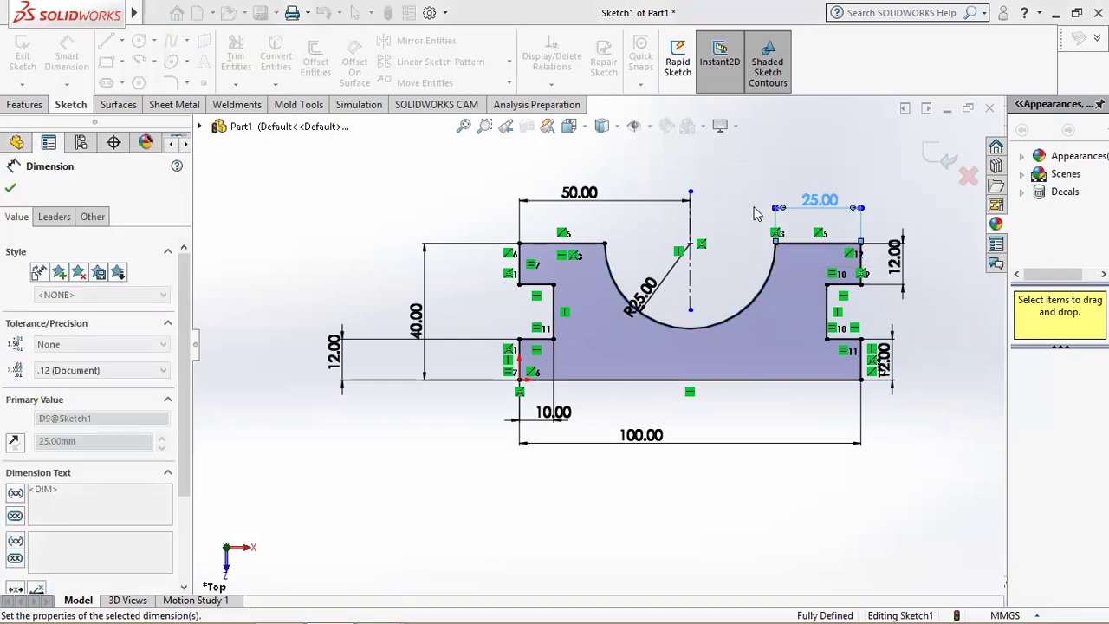
click(10, 188)
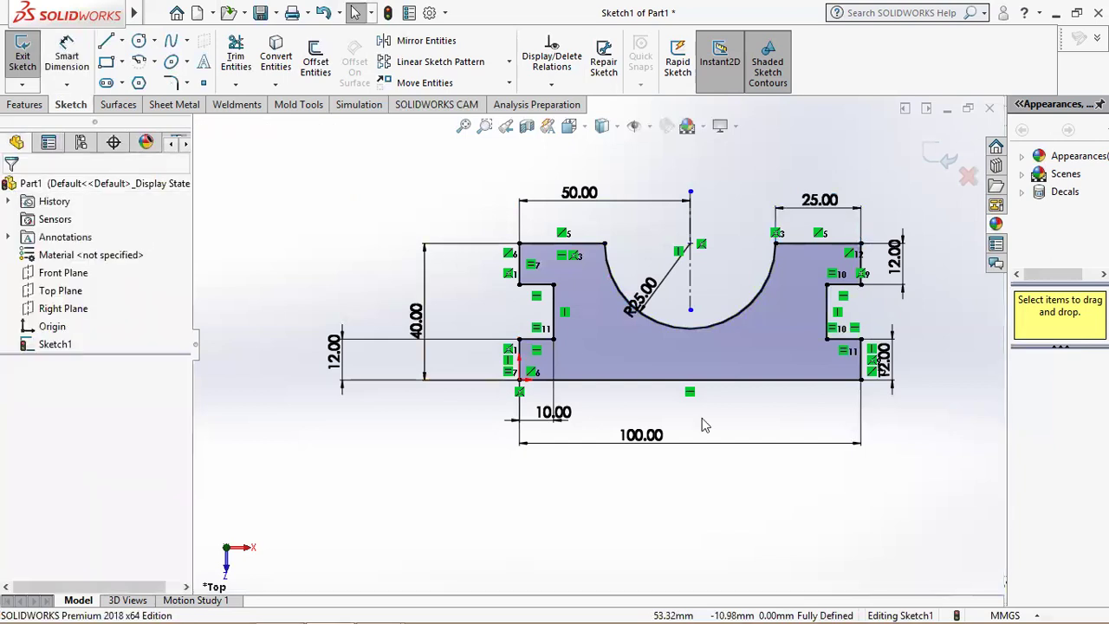
click(21, 105)
click(29, 56)
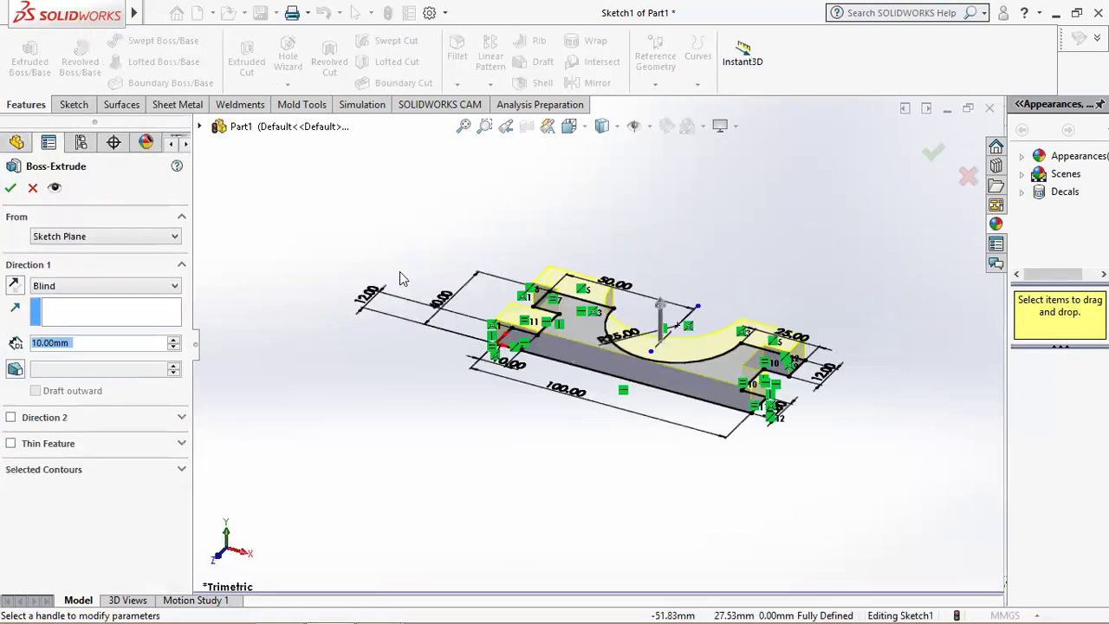
Step: Extrude the profile to a 60 mm depth as a solid plate, then review the reference drawing
click(282, 607)
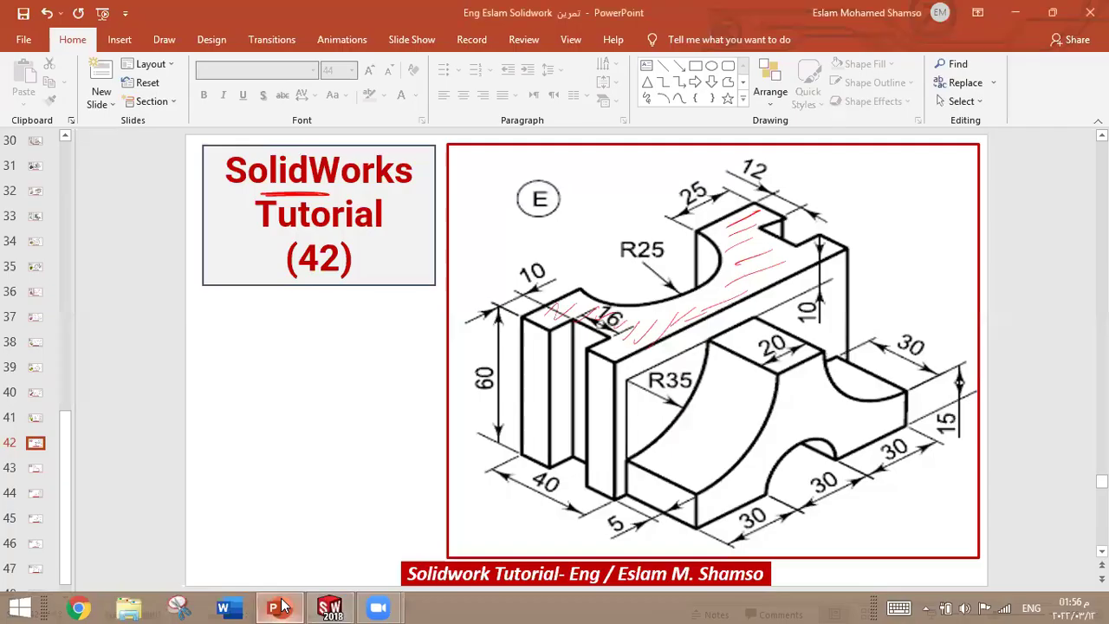
click(282, 607)
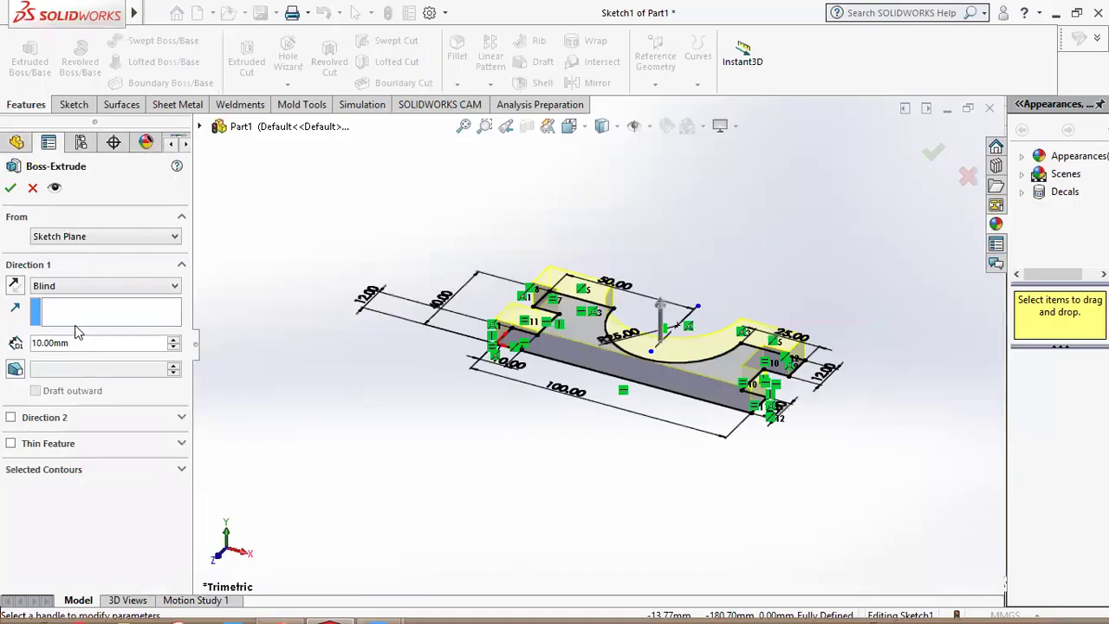
click(69, 343)
text(60)
key(Return)
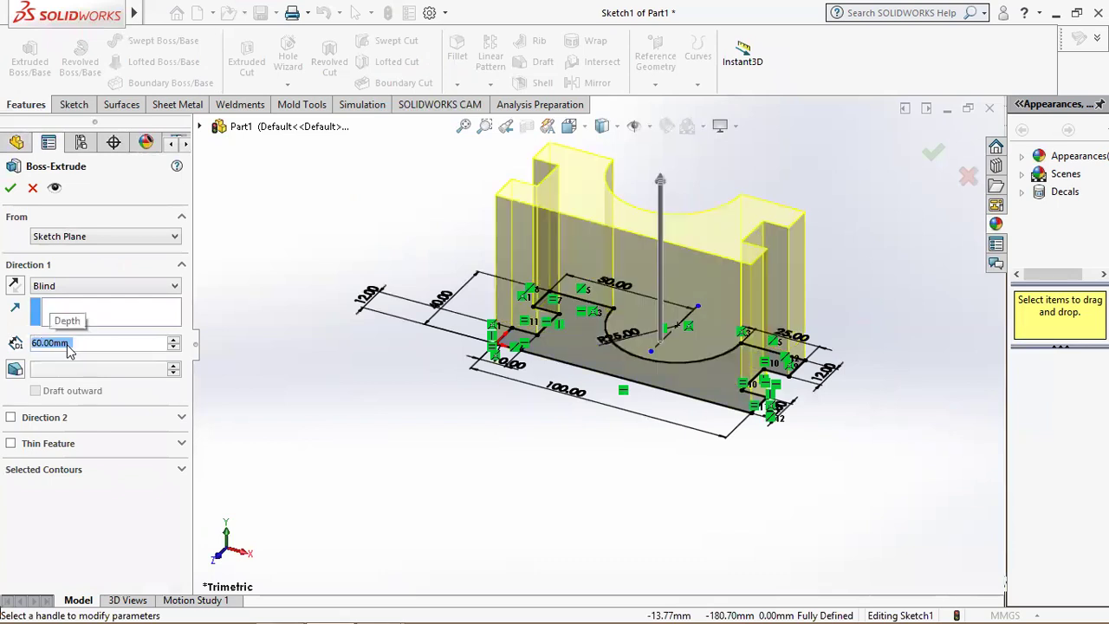
key(Return)
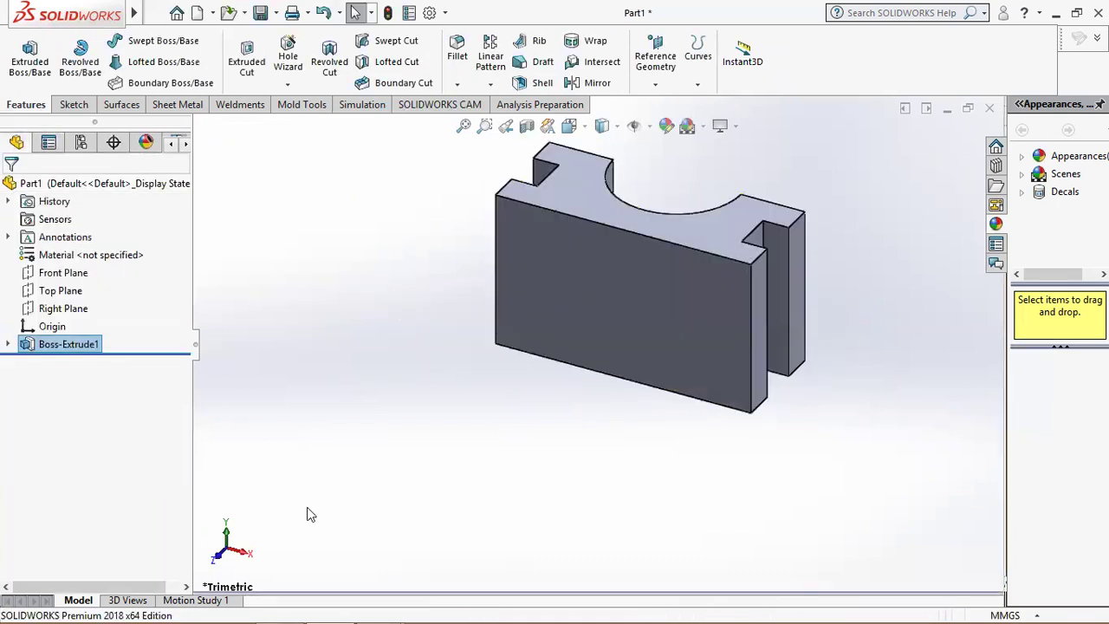
click(272, 607)
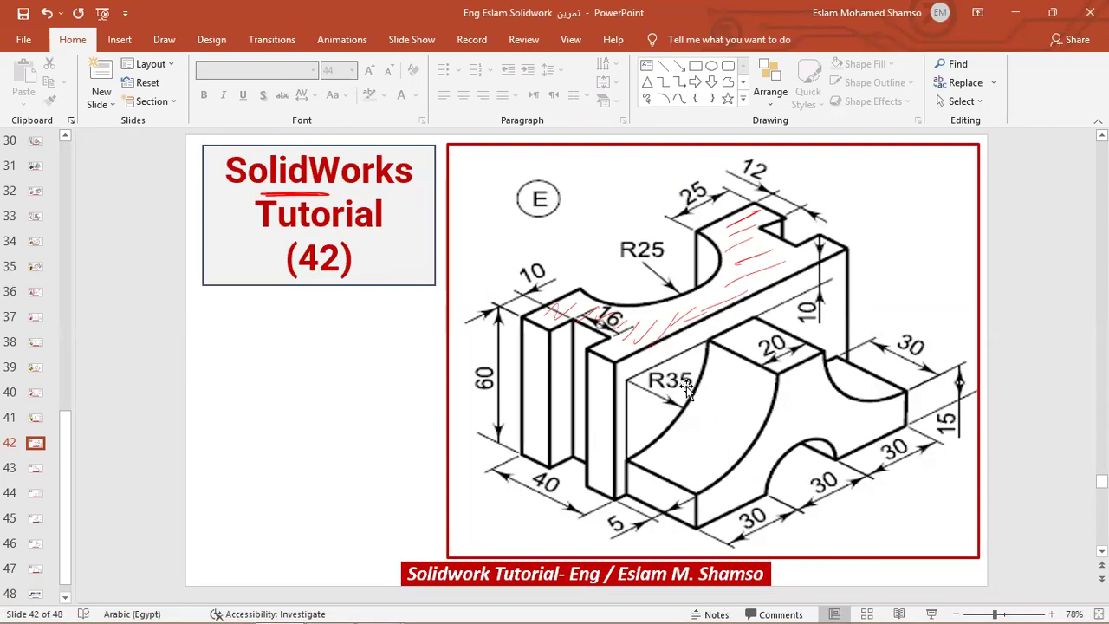
Step: Start a new sketch on the plate's front face and turn the view Normal To it
click(249, 606)
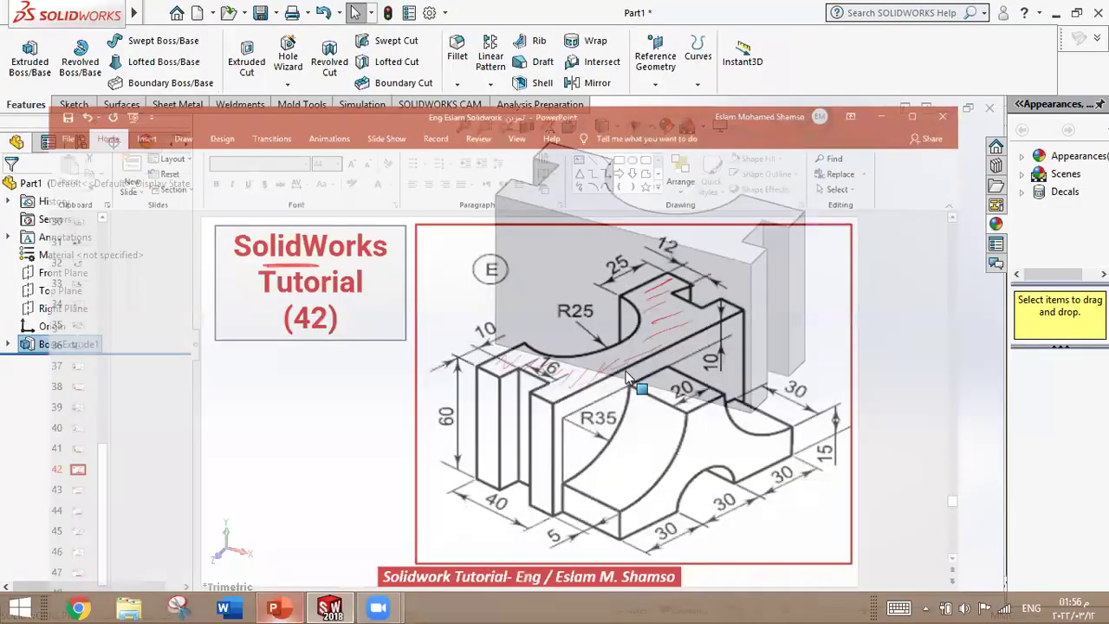
click(719, 275)
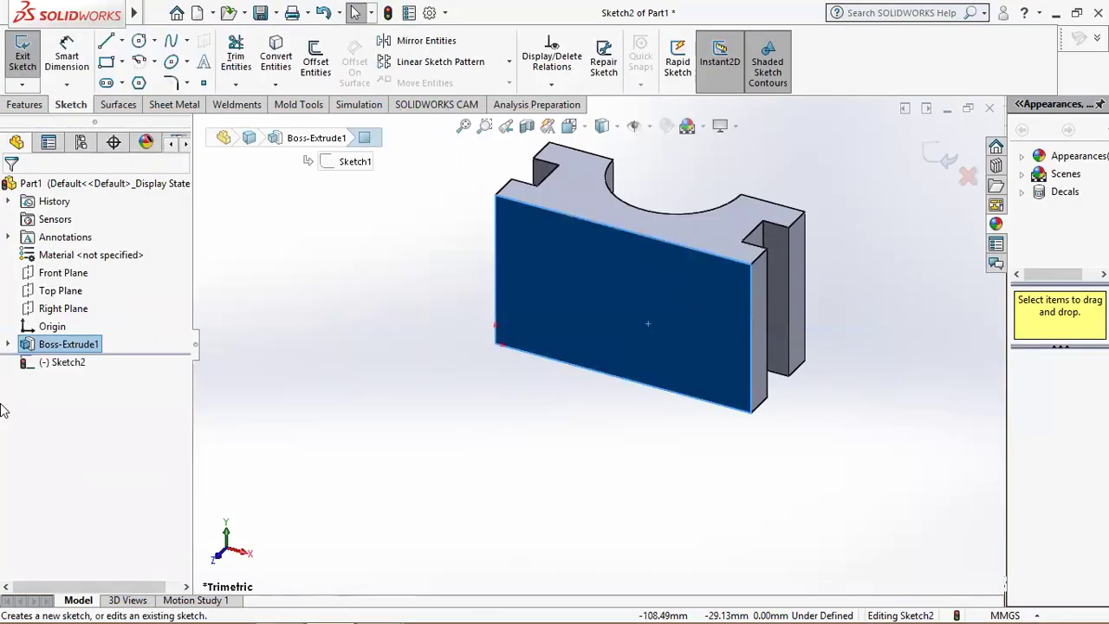
right_click(50, 369)
click(89, 345)
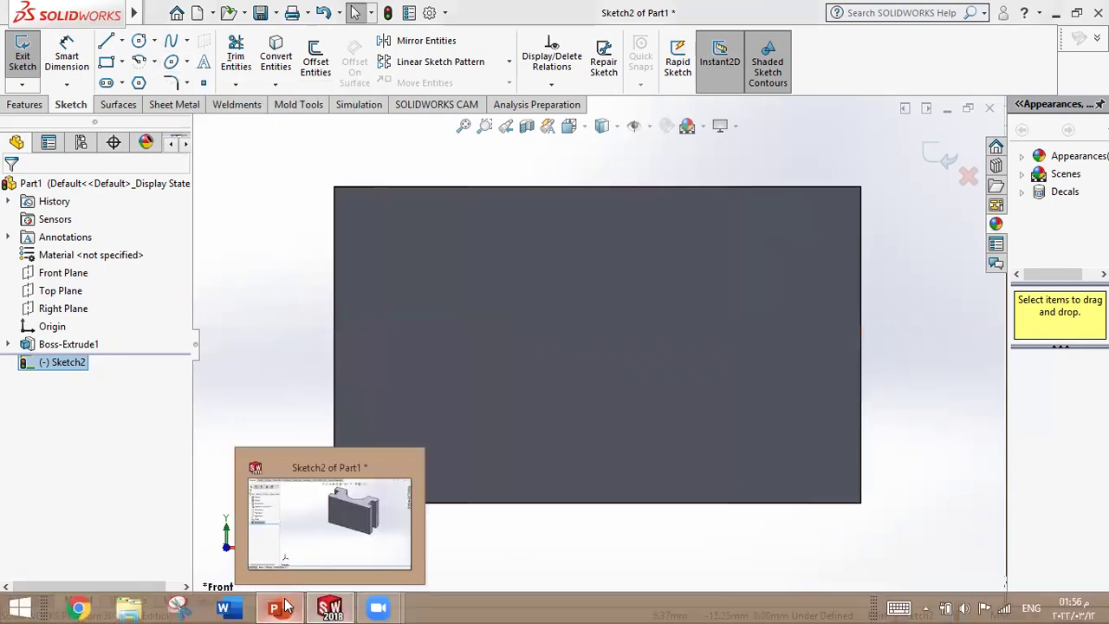
click(285, 605)
click(286, 605)
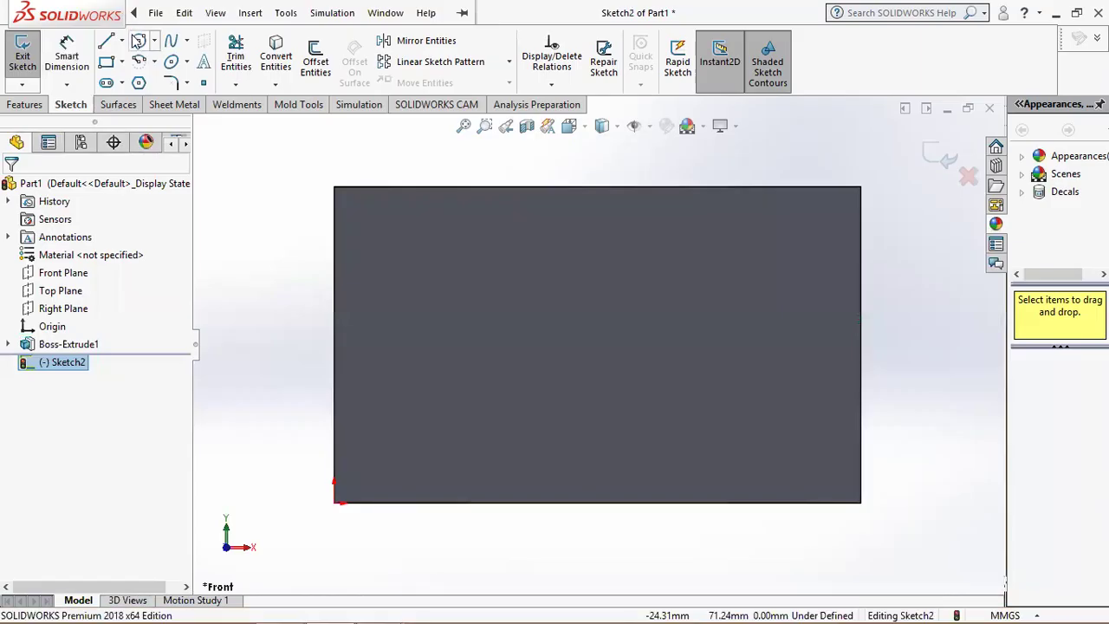
Step: Draw a circle centred on the midpoint of the plate's bottom edge
click(139, 41)
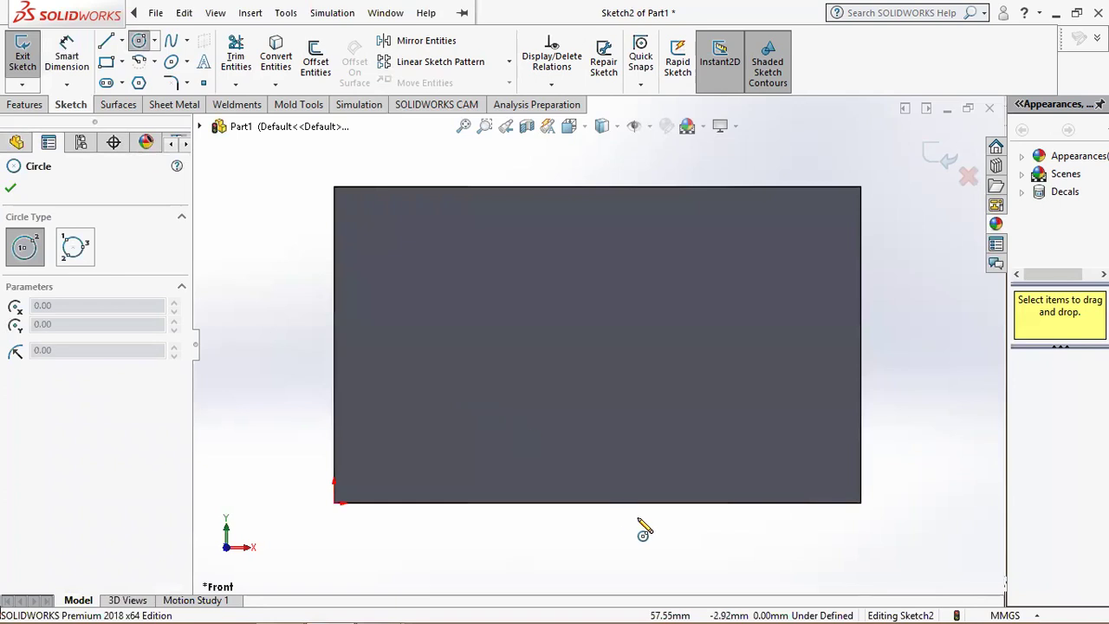
click(596, 503)
click(598, 413)
right_click(601, 355)
click(639, 426)
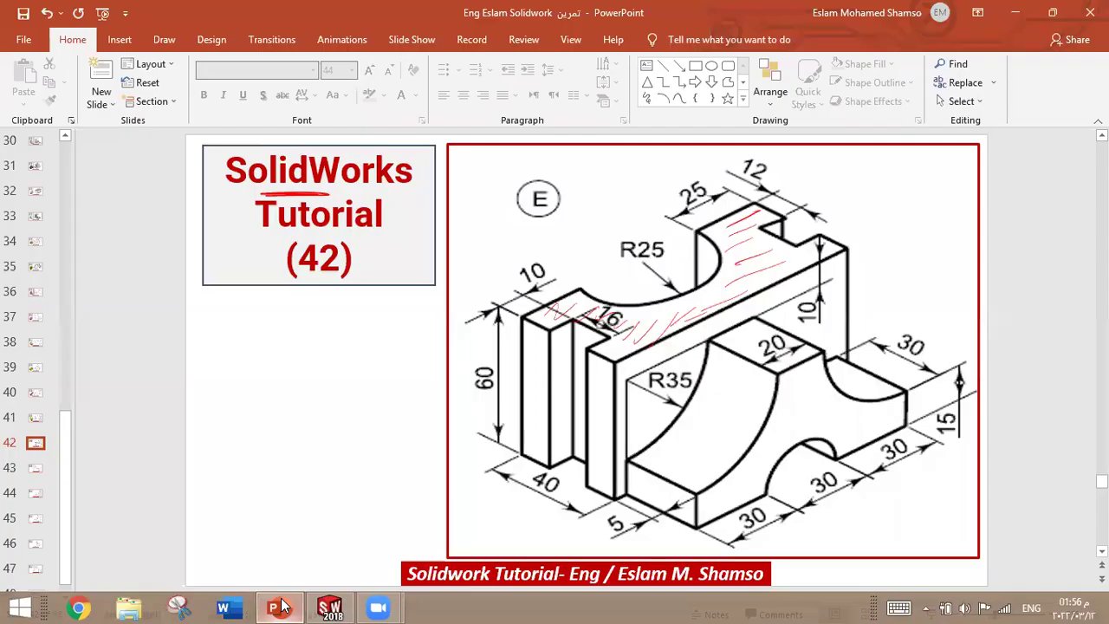
click(282, 605)
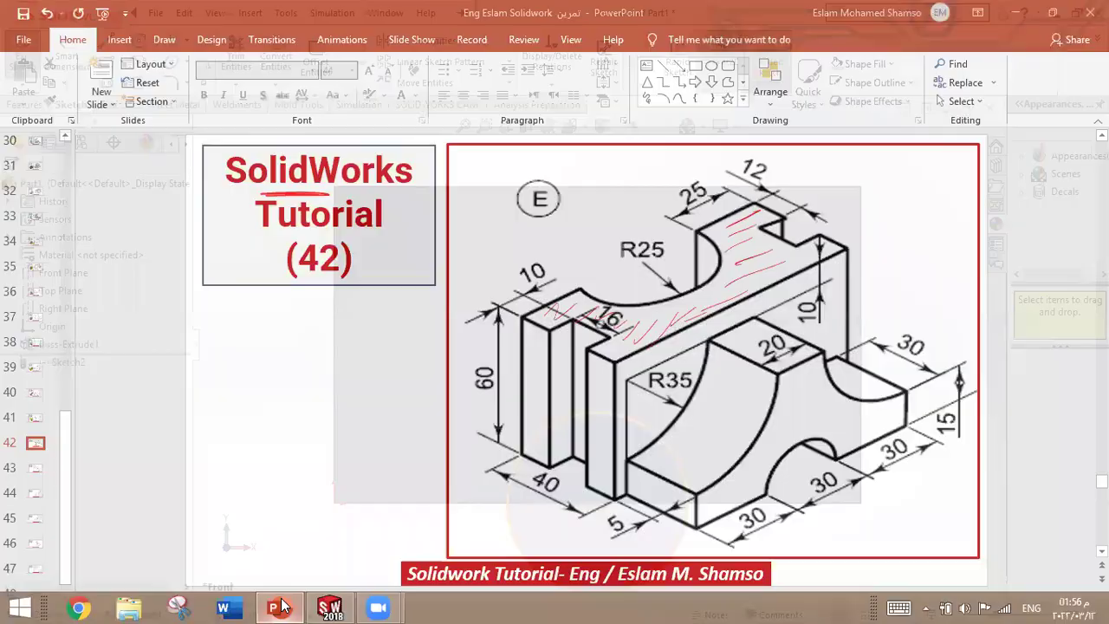
click(183, 12)
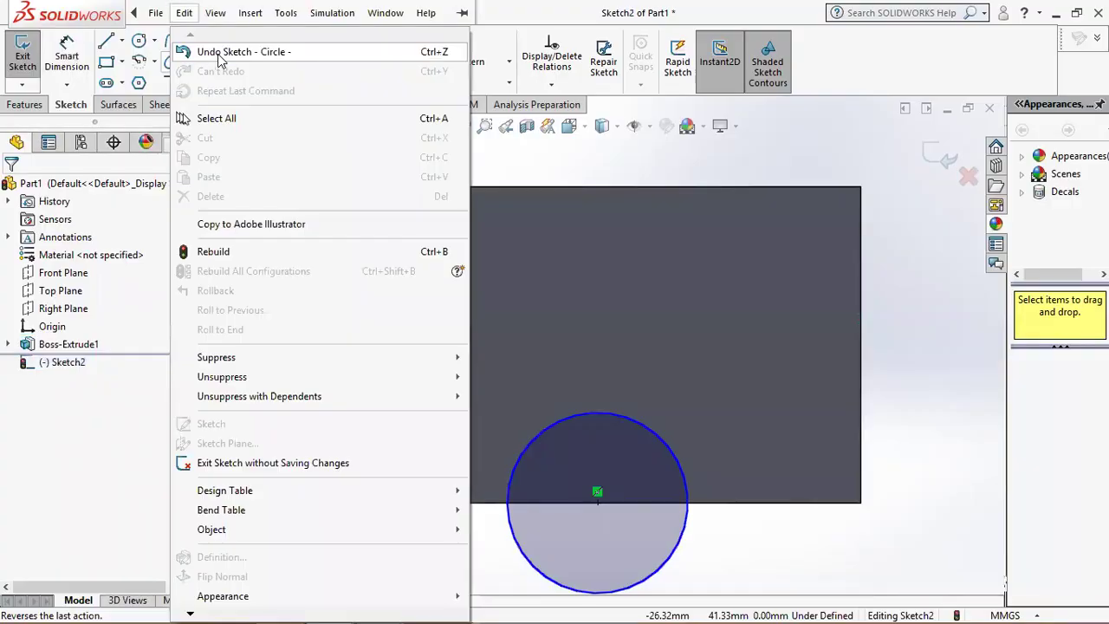
click(901, 71)
mouse_move(67, 56)
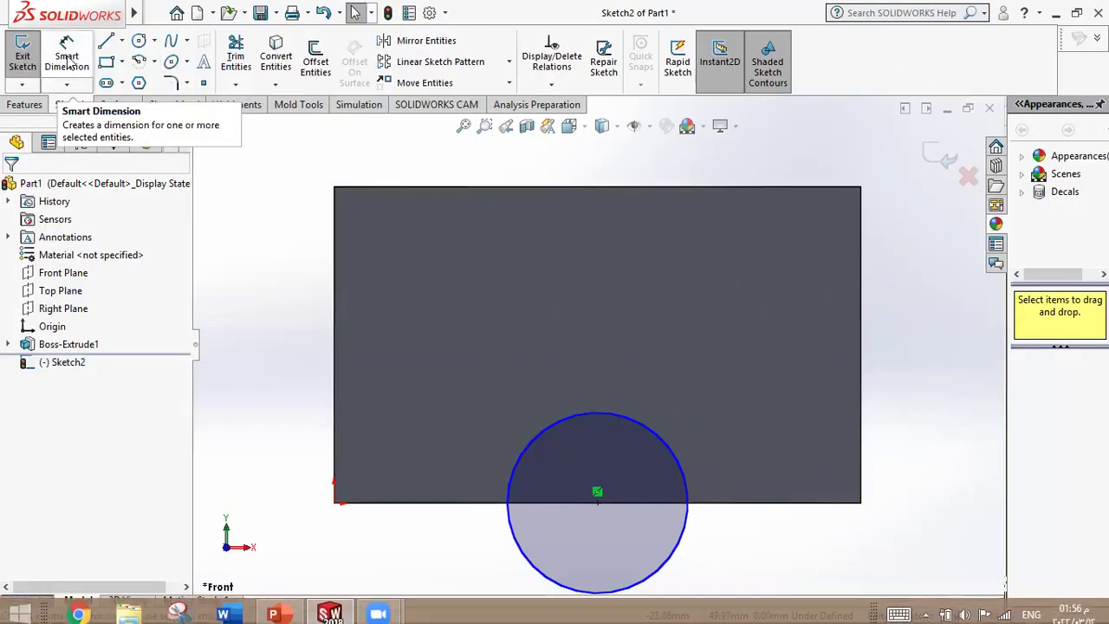
Step: Give the front-face circle a 30 mm diameter dimension
click(679, 558)
click(750, 548)
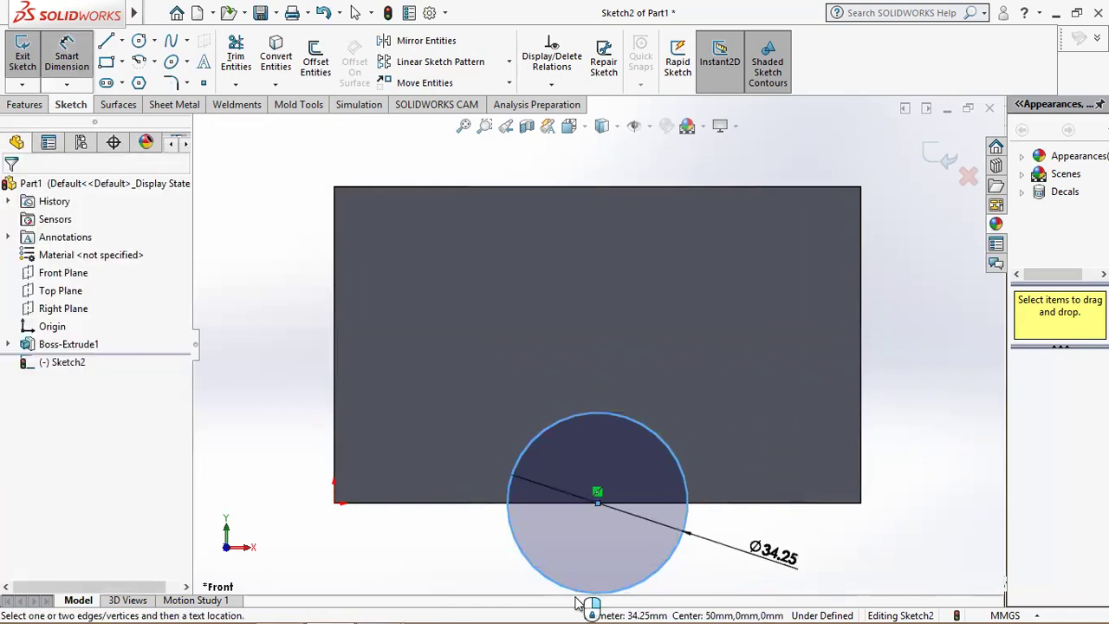
click(276, 605)
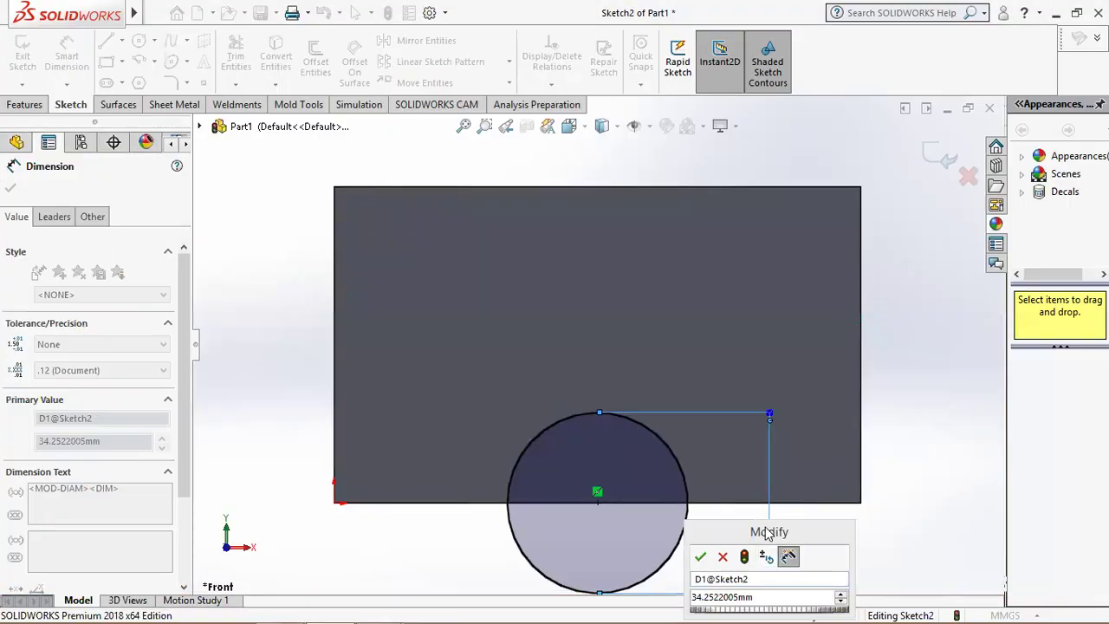
drag(767, 533, 785, 505)
text(30)
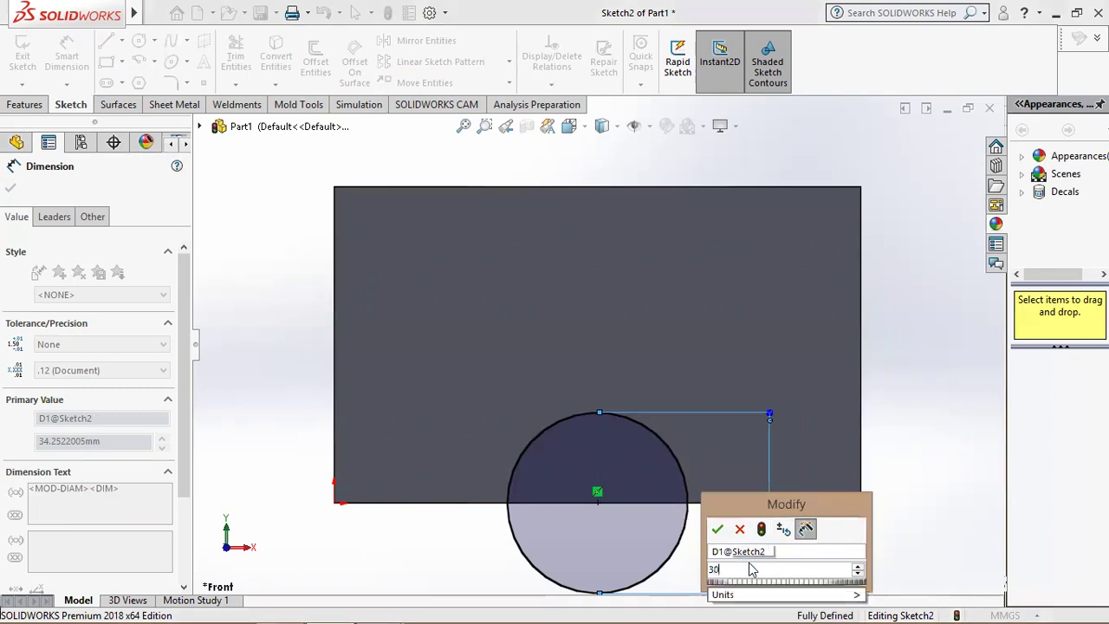
key(Return)
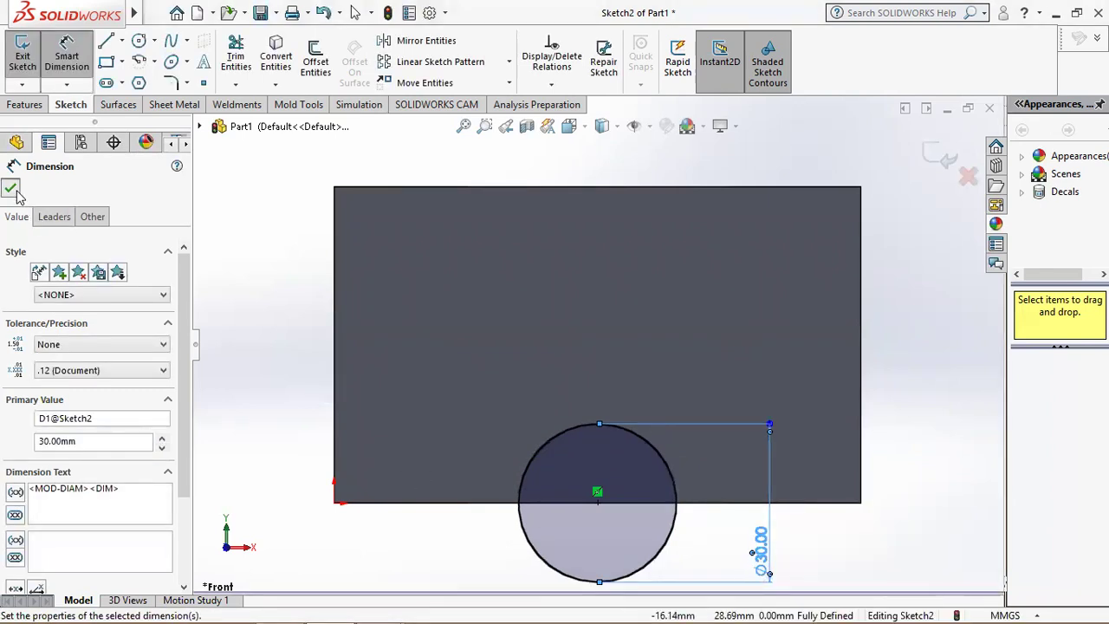
click(11, 189)
click(236, 53)
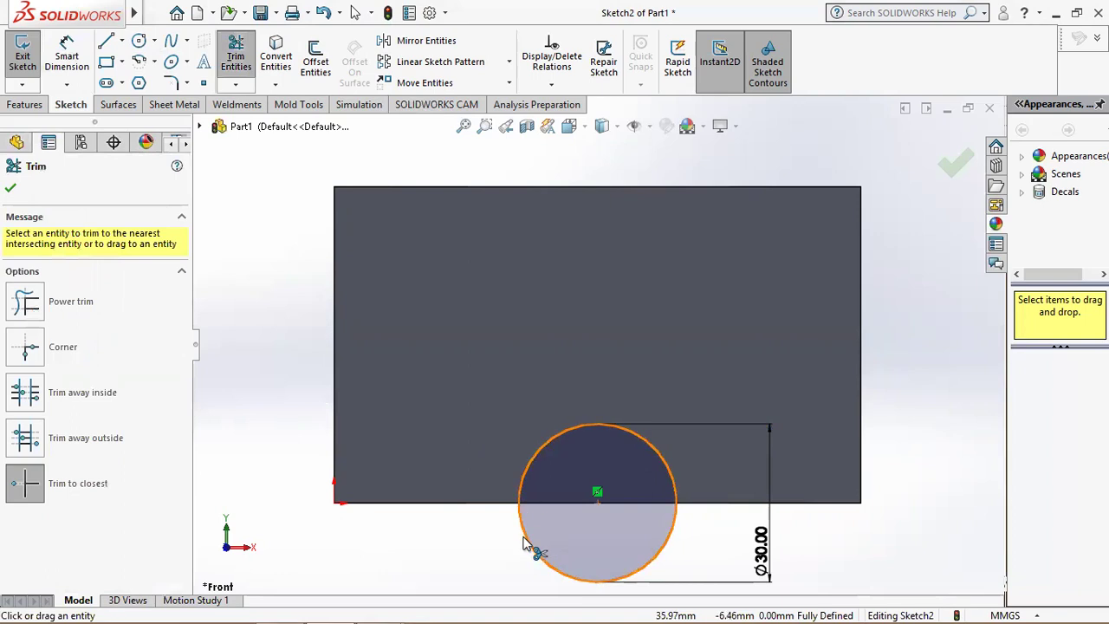
Step: Undo a trial trim and draw a line across the circle along the plate's bottom edge
click(524, 543)
key(ctrl+z)
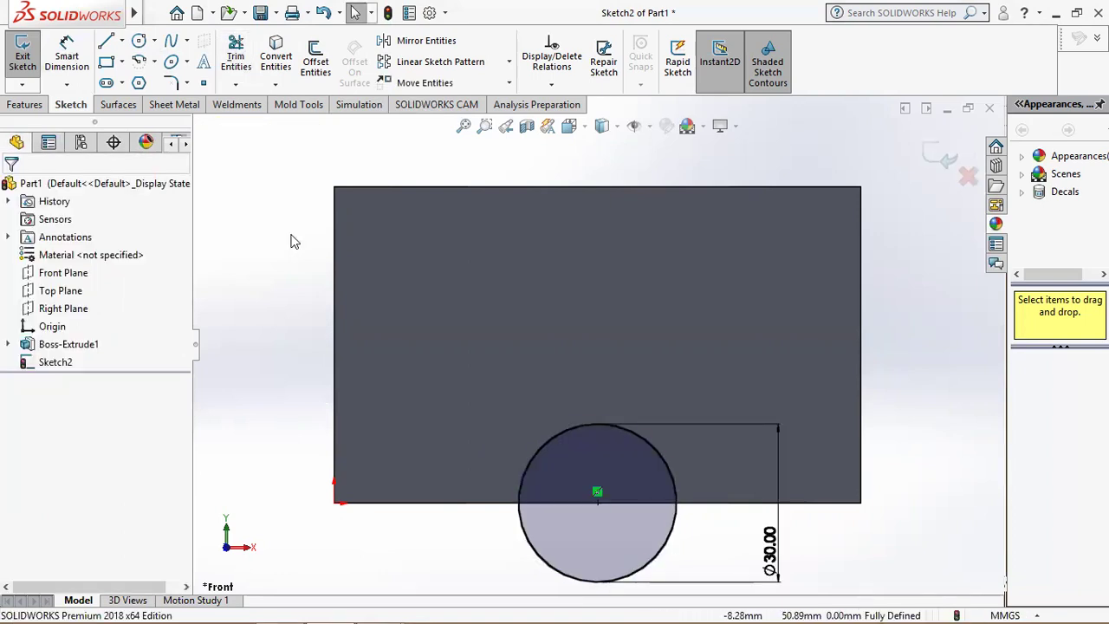
click(106, 40)
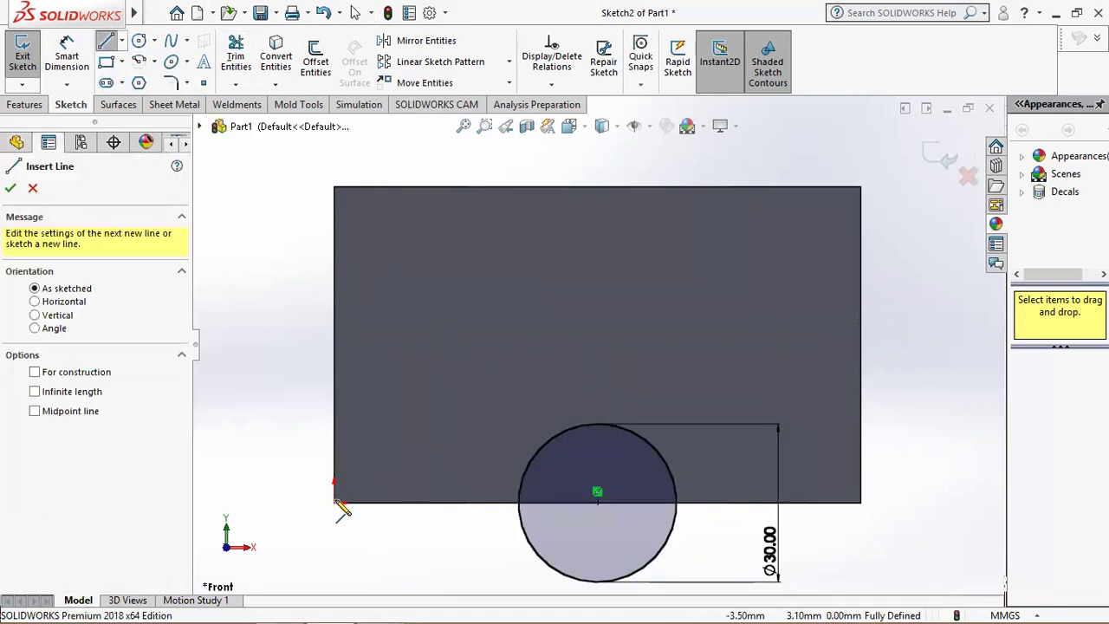
click(519, 503)
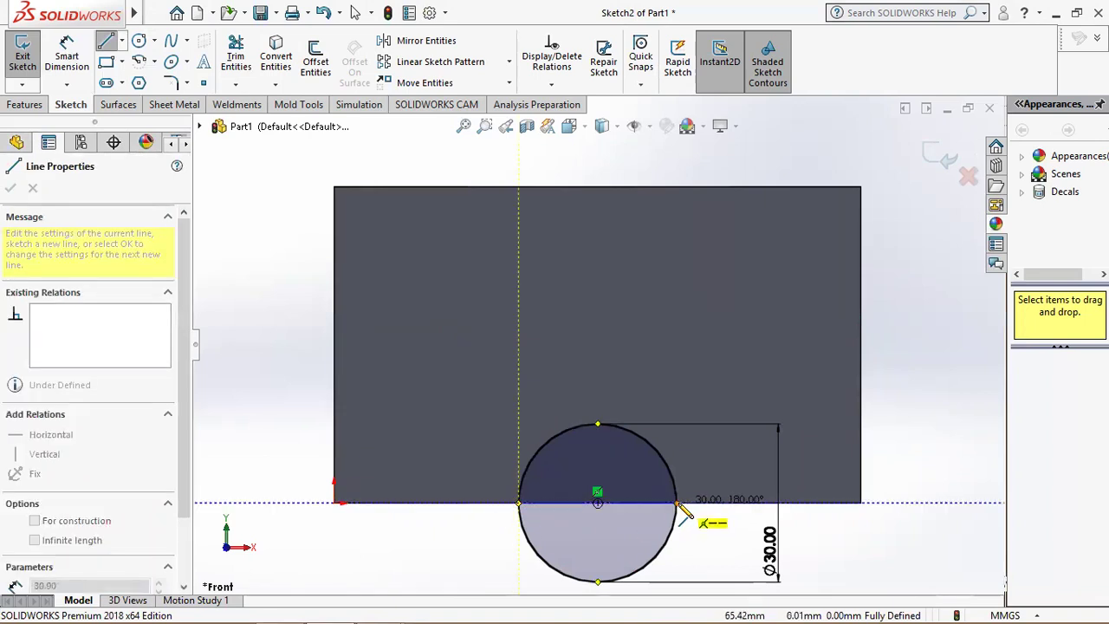
click(677, 502)
right_click(682, 511)
click(719, 414)
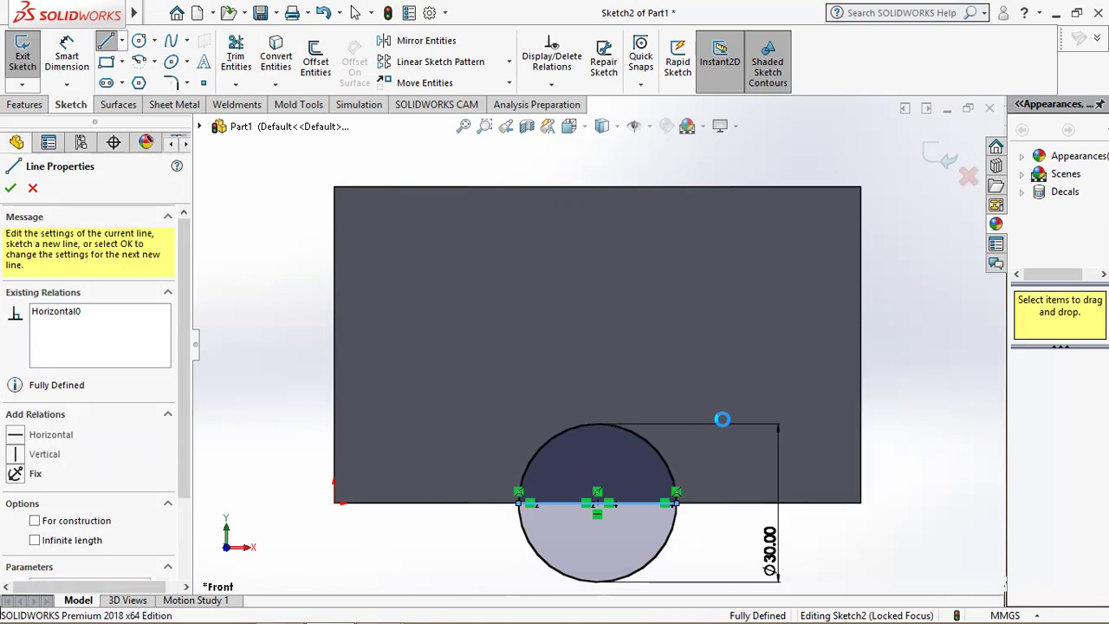
Step: Trim away the circle's lower half, leaving the upper semicircle
click(236, 56)
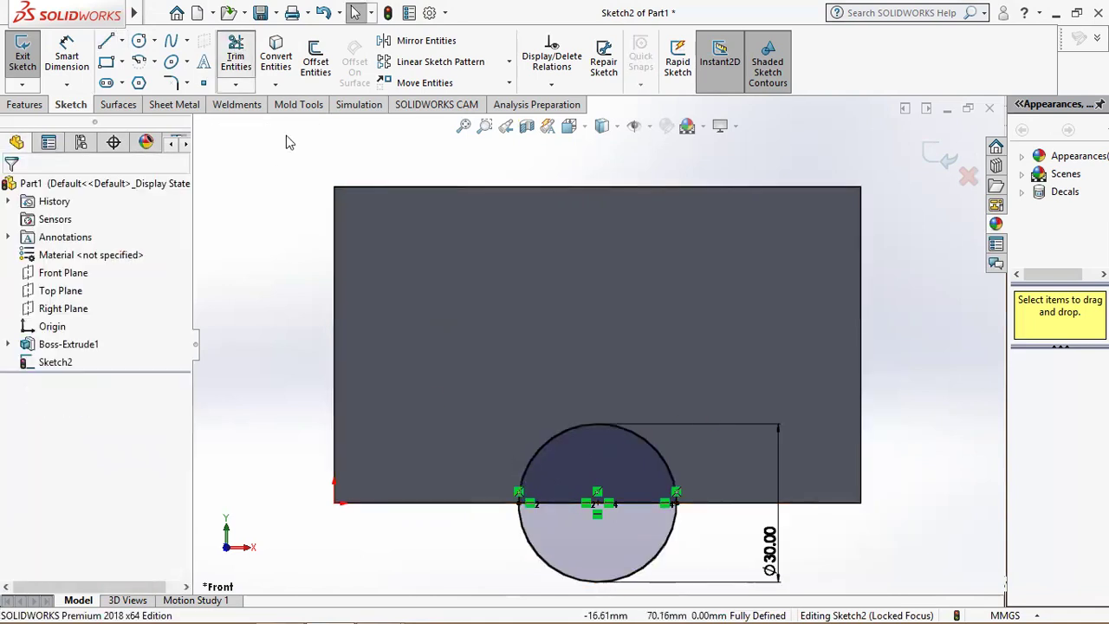
click(537, 551)
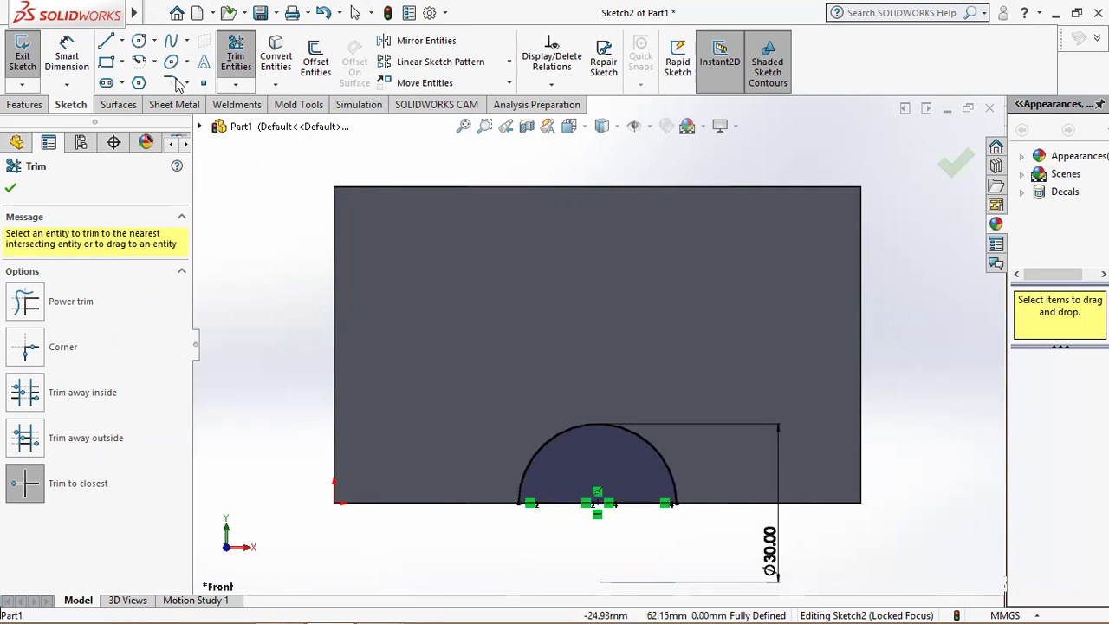
click(106, 40)
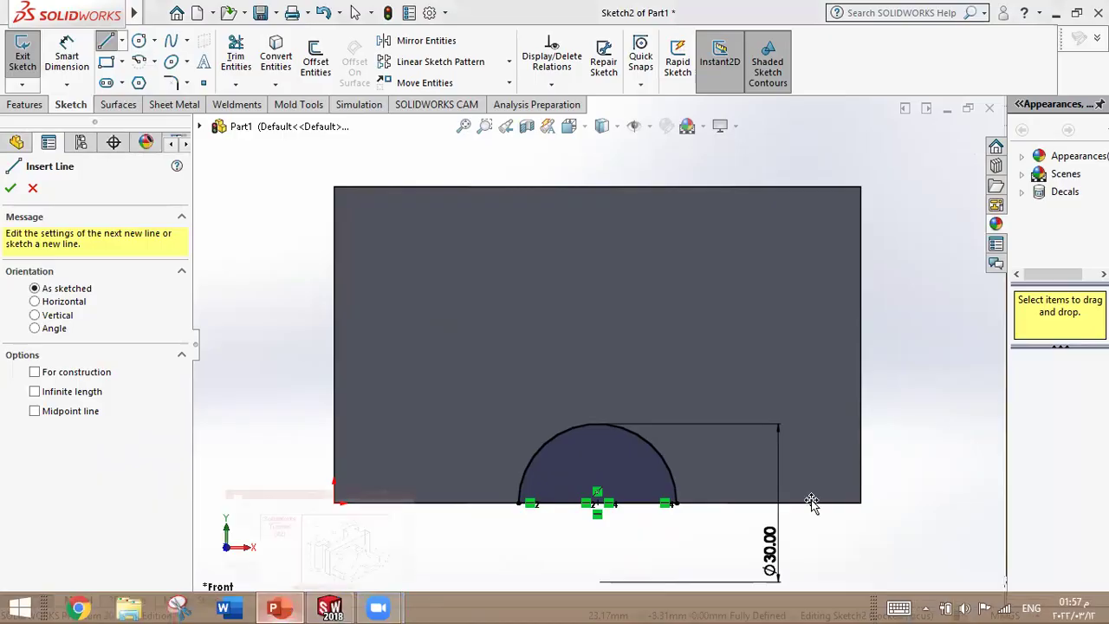
Step: Draw a line from the arc's left end to the bottom-left corner and partway up the left edge
click(279, 617)
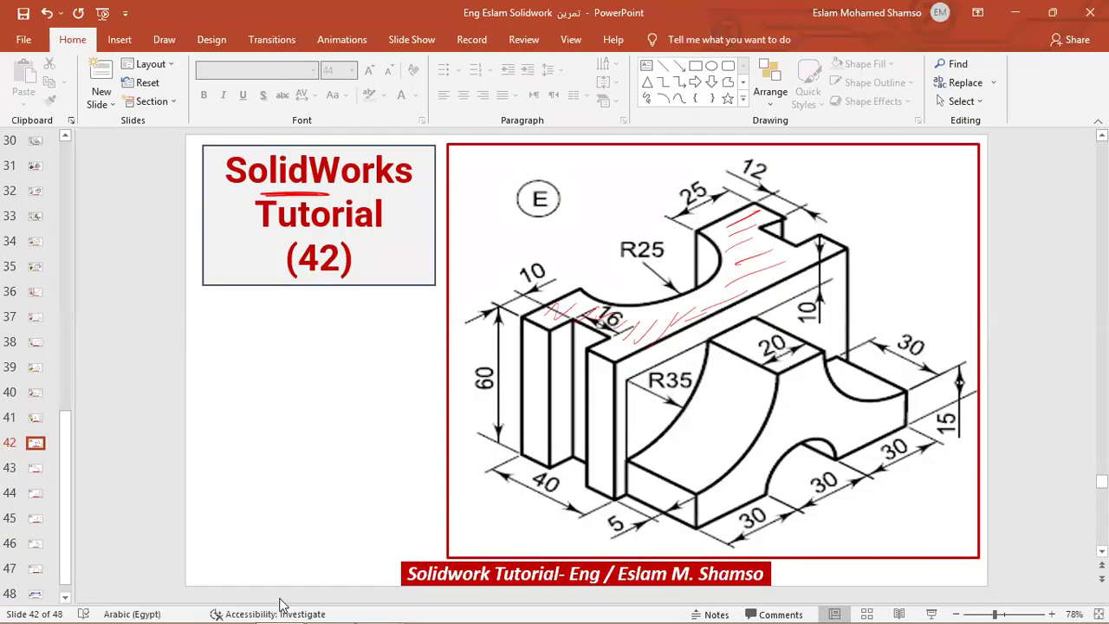
click(293, 606)
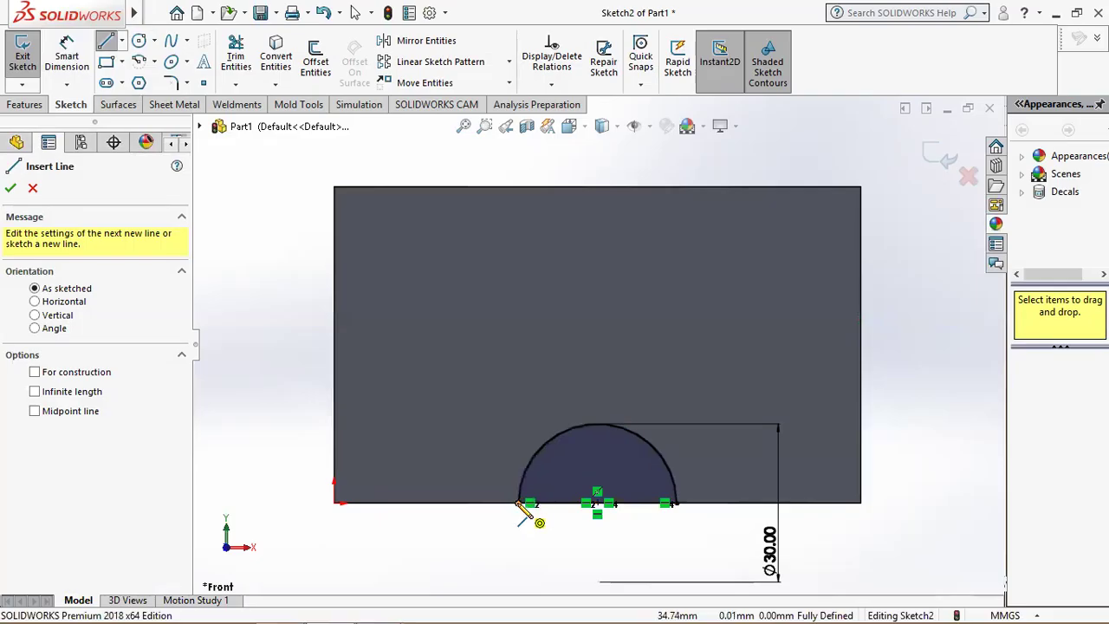
drag(519, 503, 335, 502)
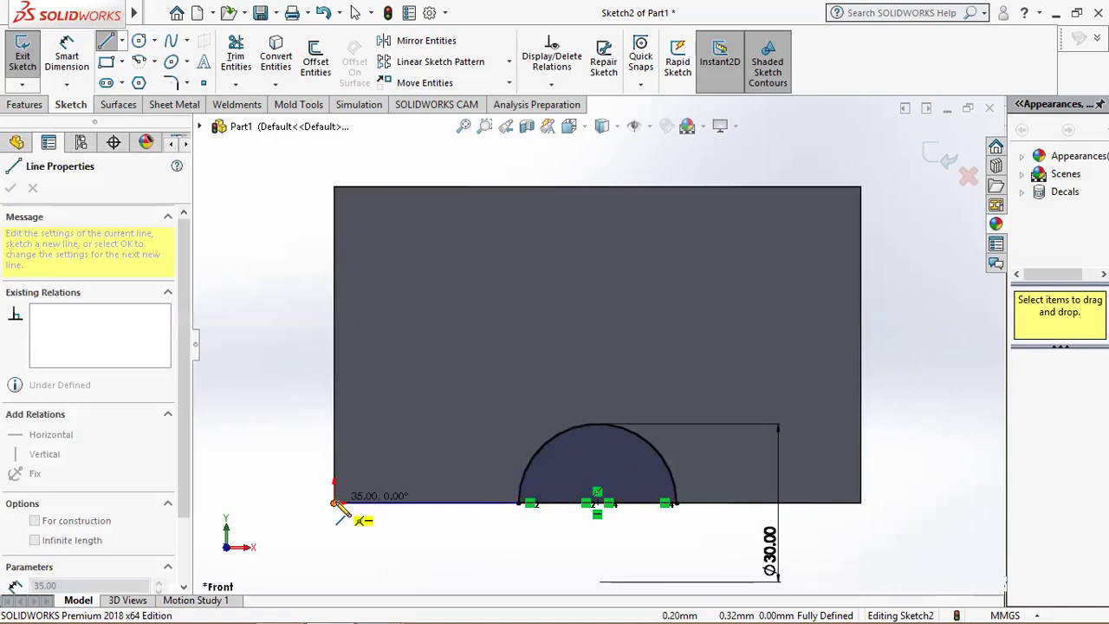
click(334, 427)
click(278, 606)
click(277, 606)
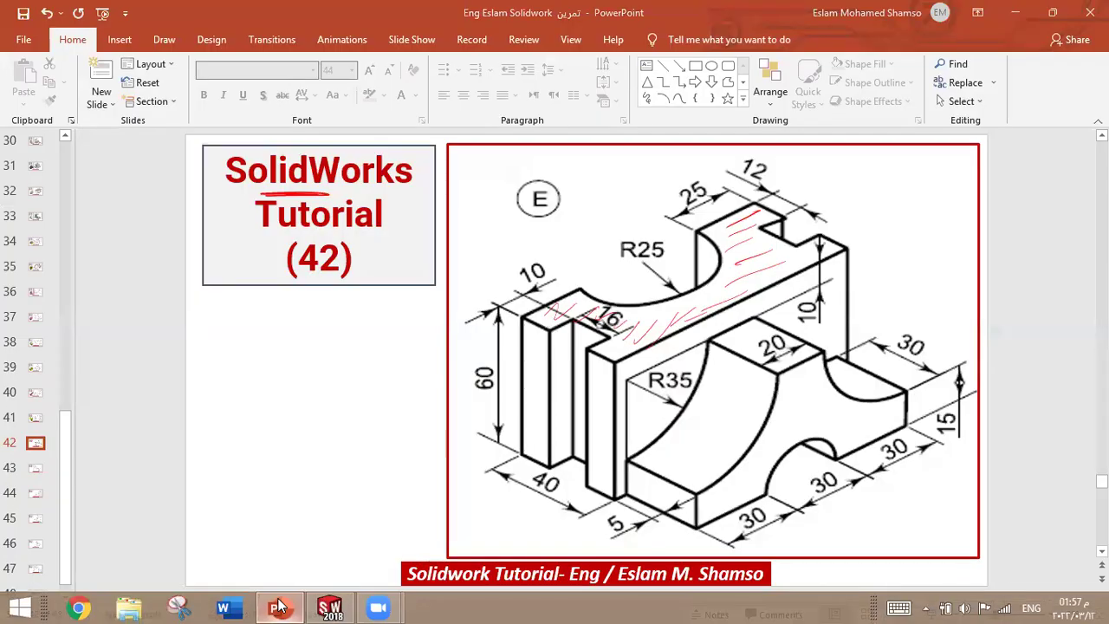
right_click(526, 364)
click(561, 368)
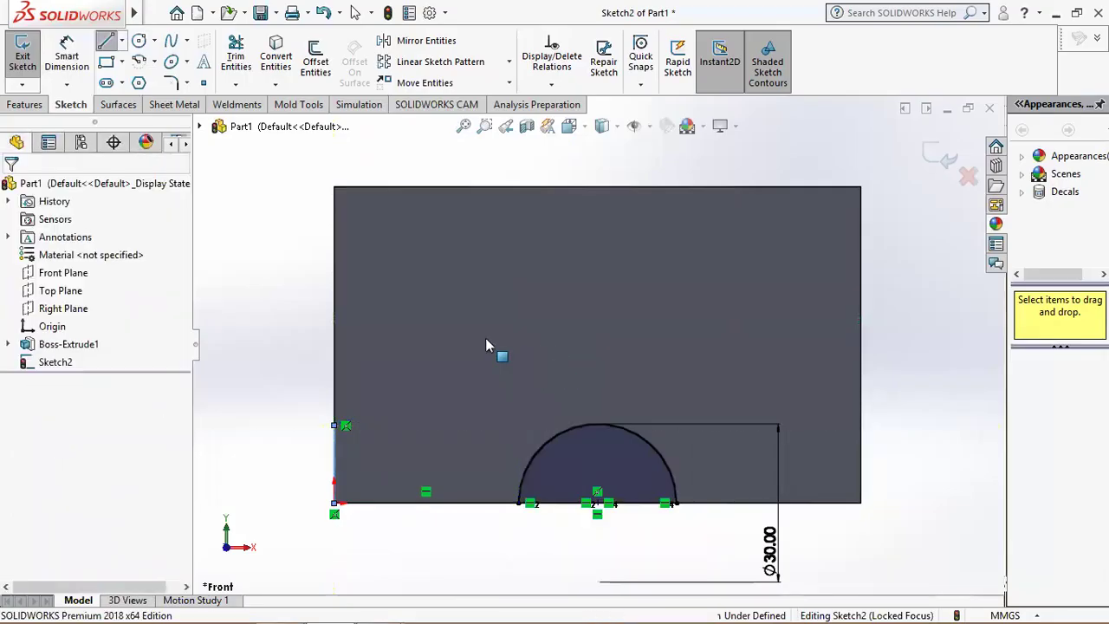
Step: Draw a line from the arc's right end to the bottom-right corner and partway up the right edge
click(106, 41)
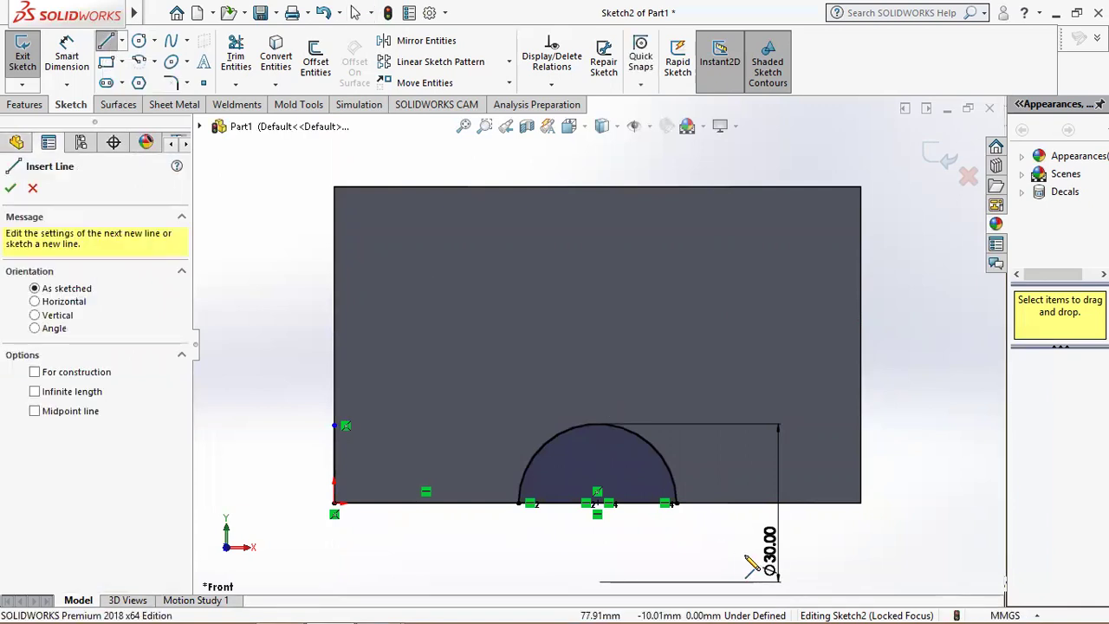
click(676, 503)
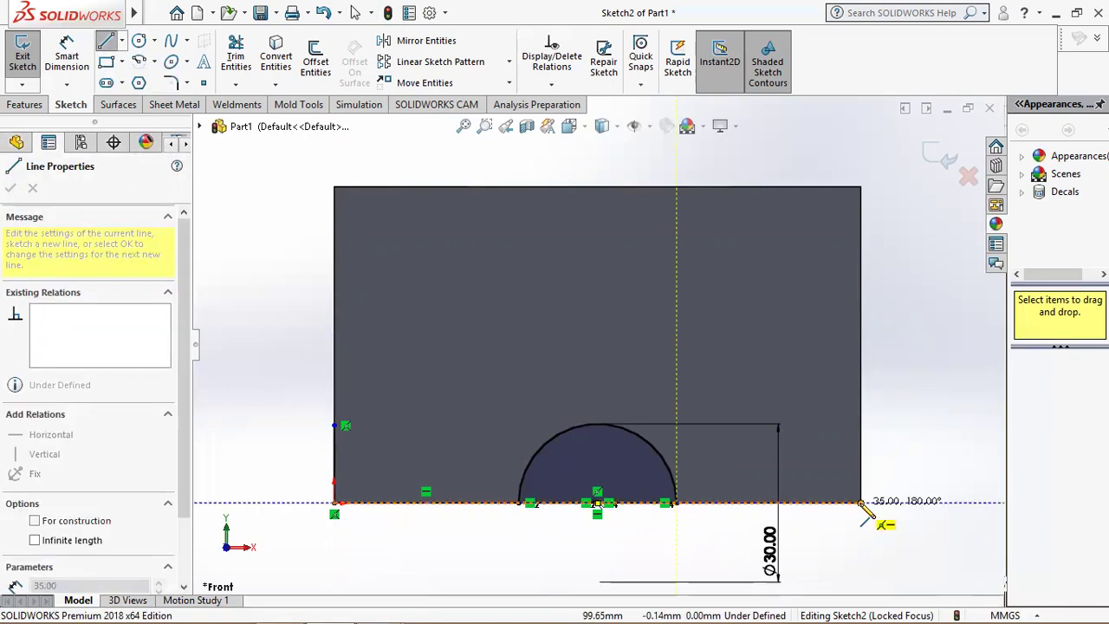
click(860, 502)
click(862, 410)
right_click(869, 412)
click(880, 421)
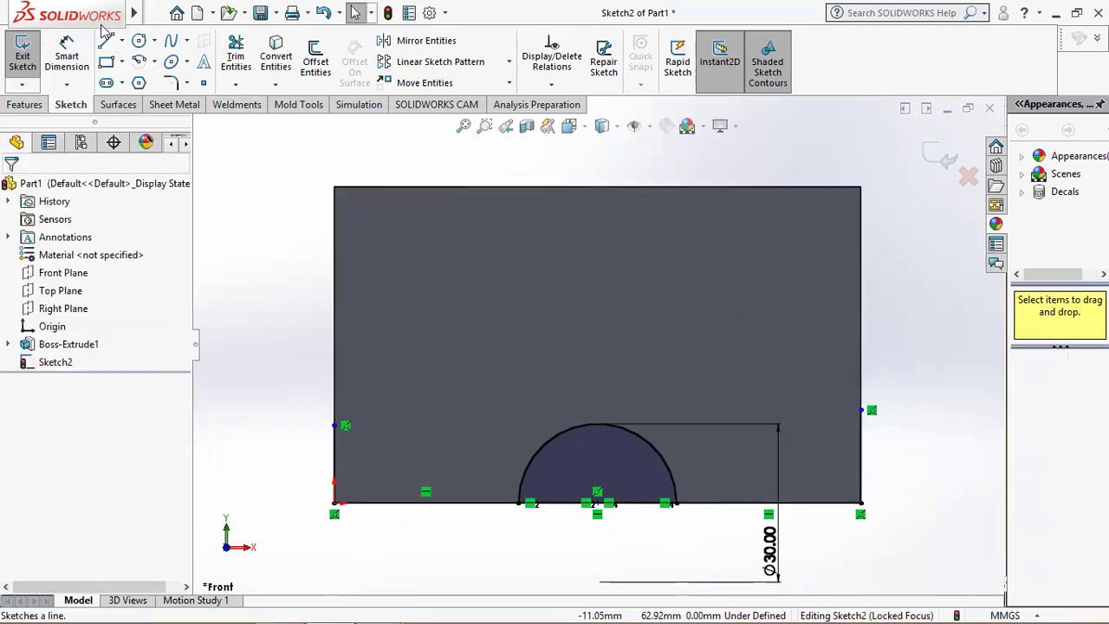
Step: Sketch a horizontal line near the plate's top, then check the reference drawing
click(506, 254)
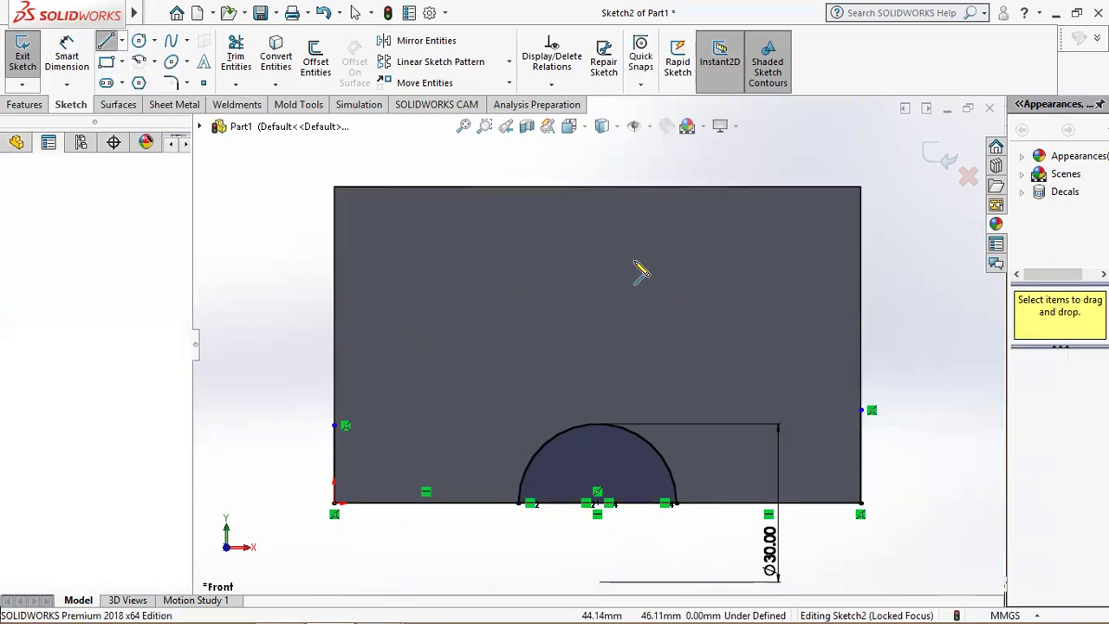
click(695, 254)
right_click(700, 256)
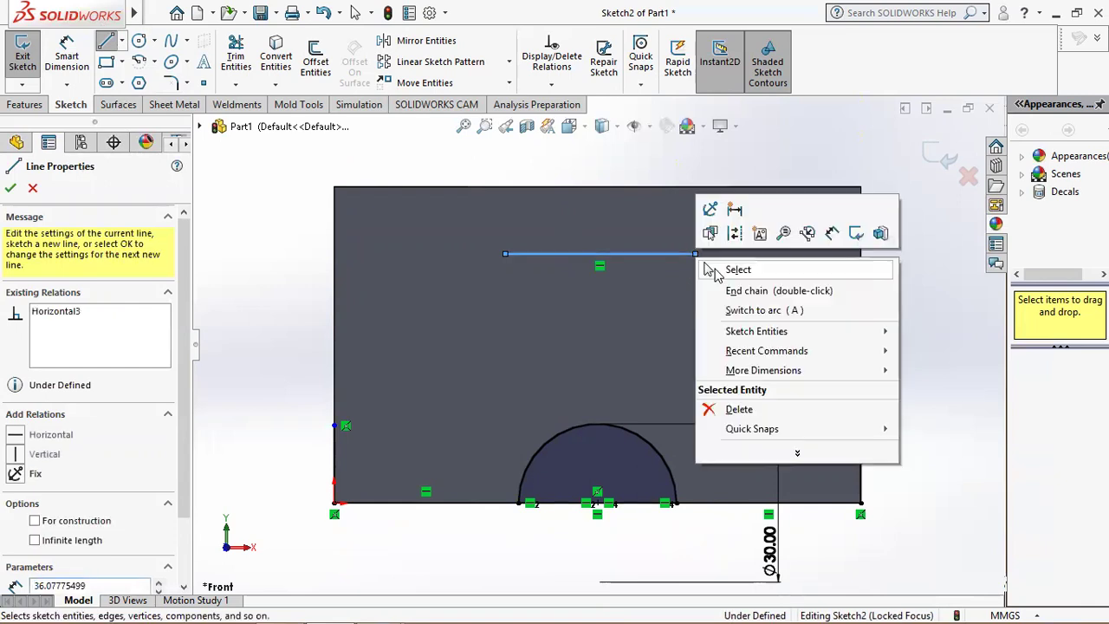
click(711, 268)
click(273, 607)
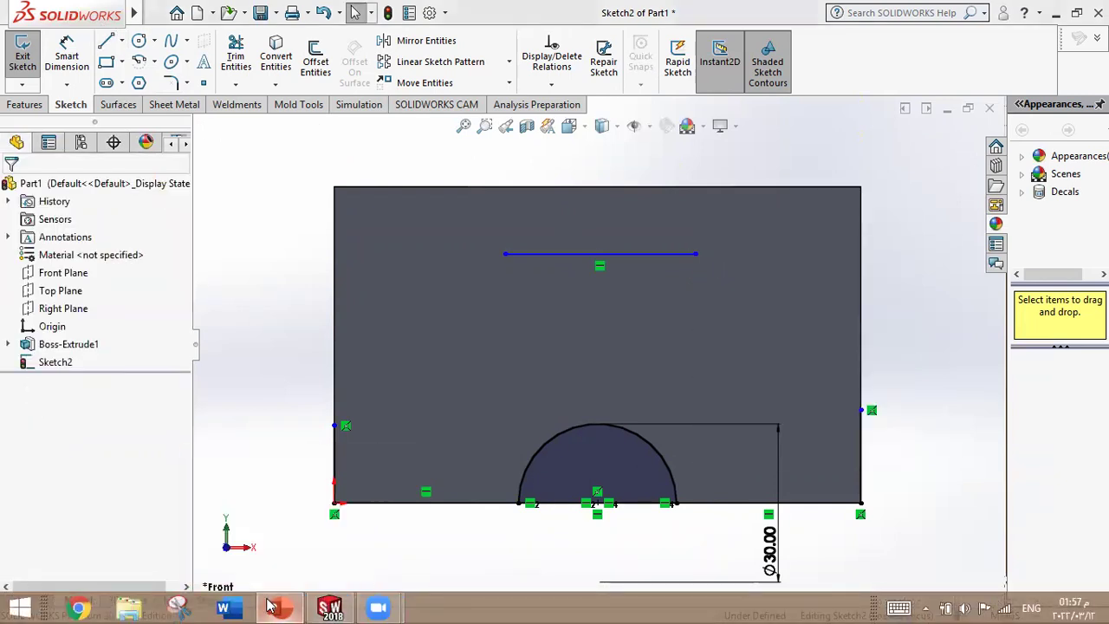
Step: Dimension the new horizontal line to 20 mm long
click(269, 606)
click(67, 56)
click(577, 258)
click(583, 240)
key(Return)
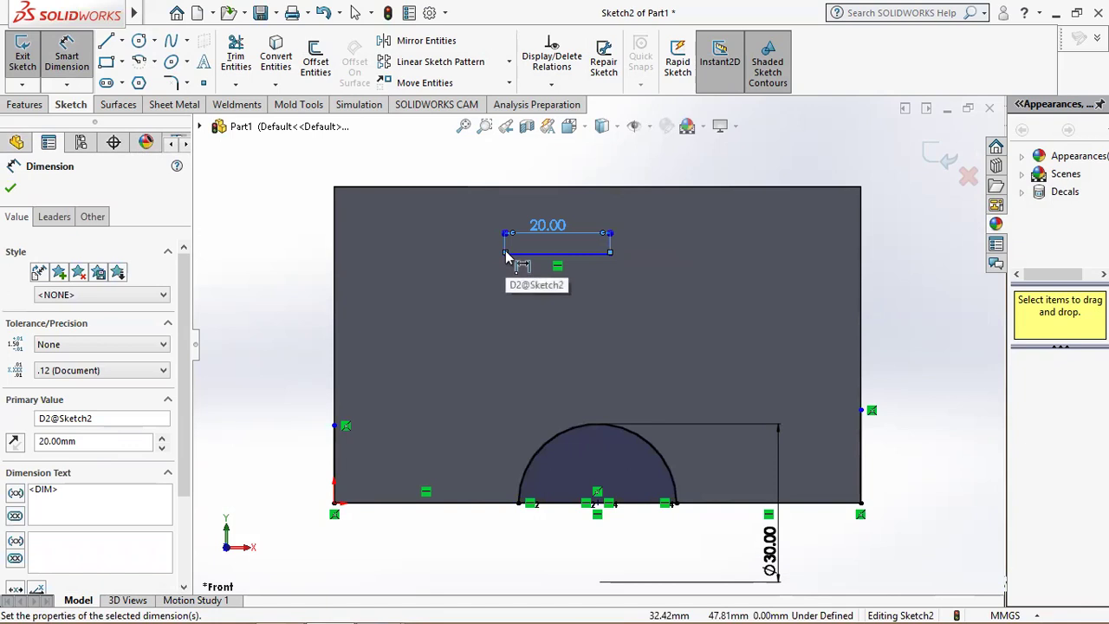
Step: Place the line's right endpoint 40 mm from the plate's right edge
click(611, 257)
click(861, 271)
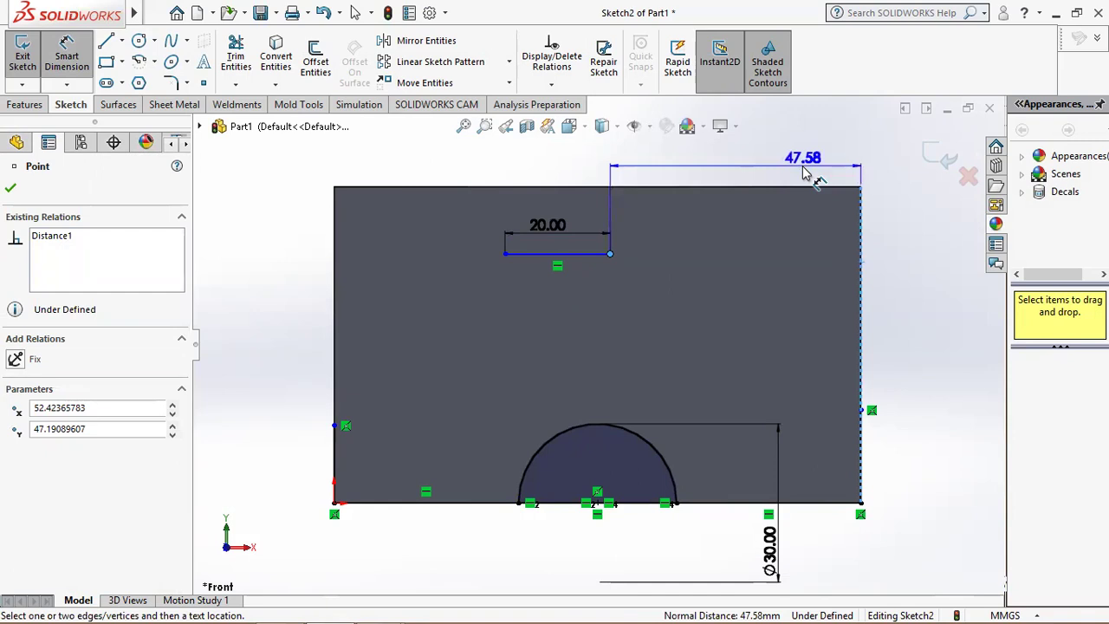
click(282, 607)
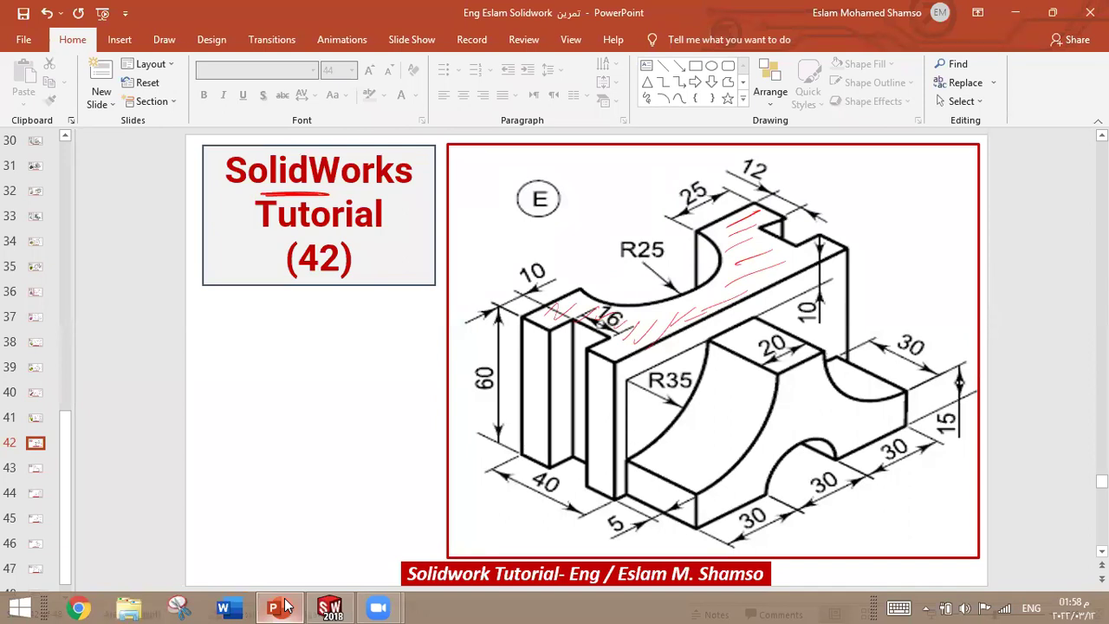
click(287, 605)
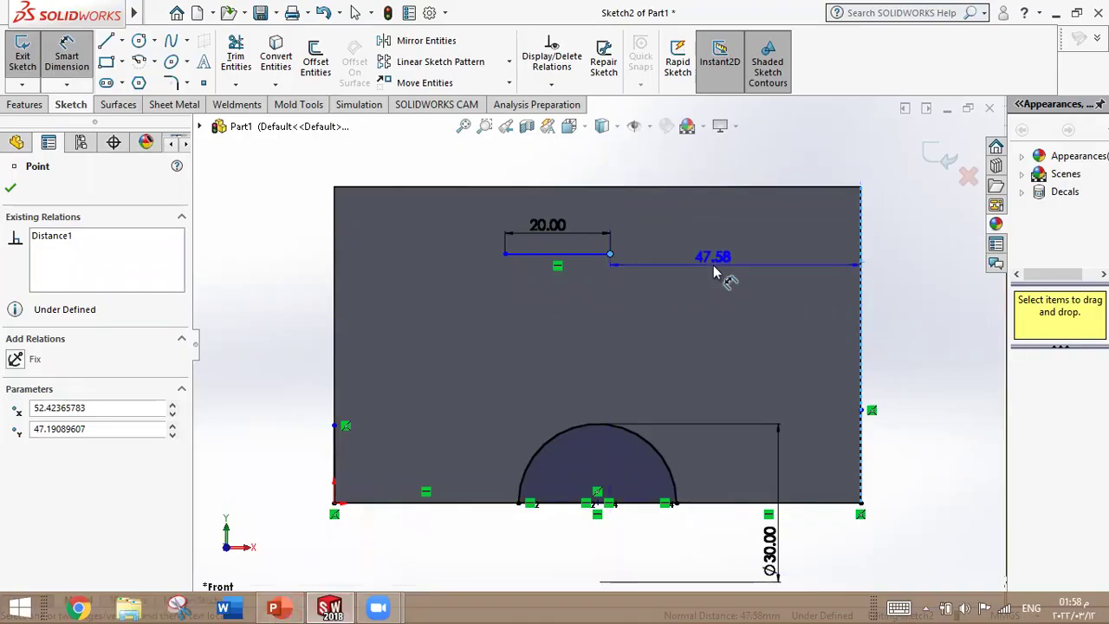
click(769, 164)
text(40)
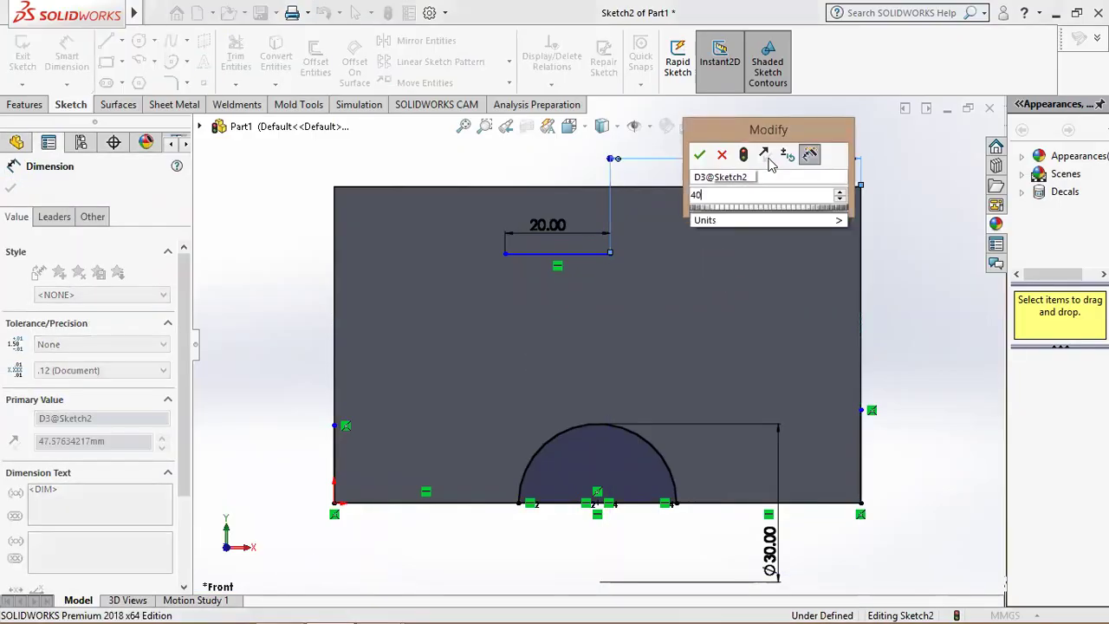
key(Return)
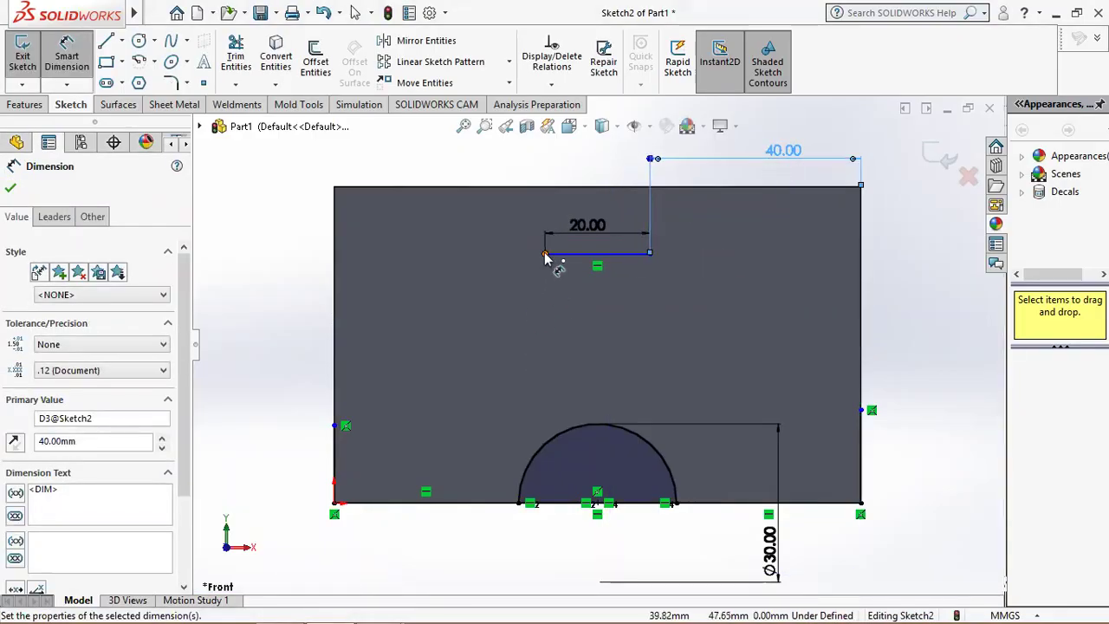
Step: Cancel a conflicting left-edge dimension and set the line 10 mm below the top edge
click(545, 254)
click(336, 291)
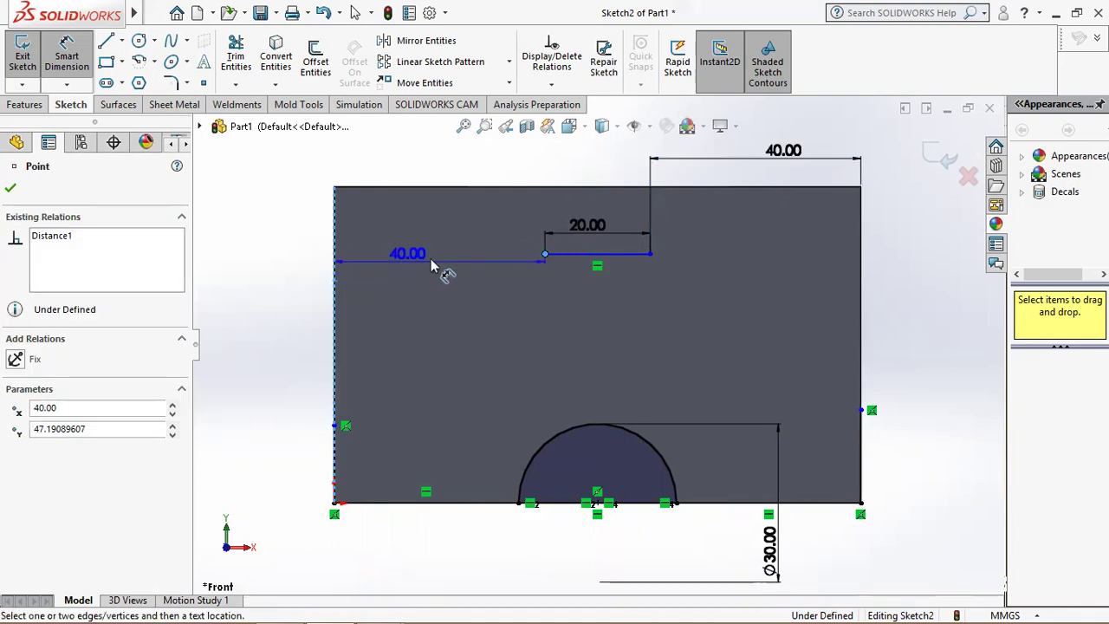
click(450, 173)
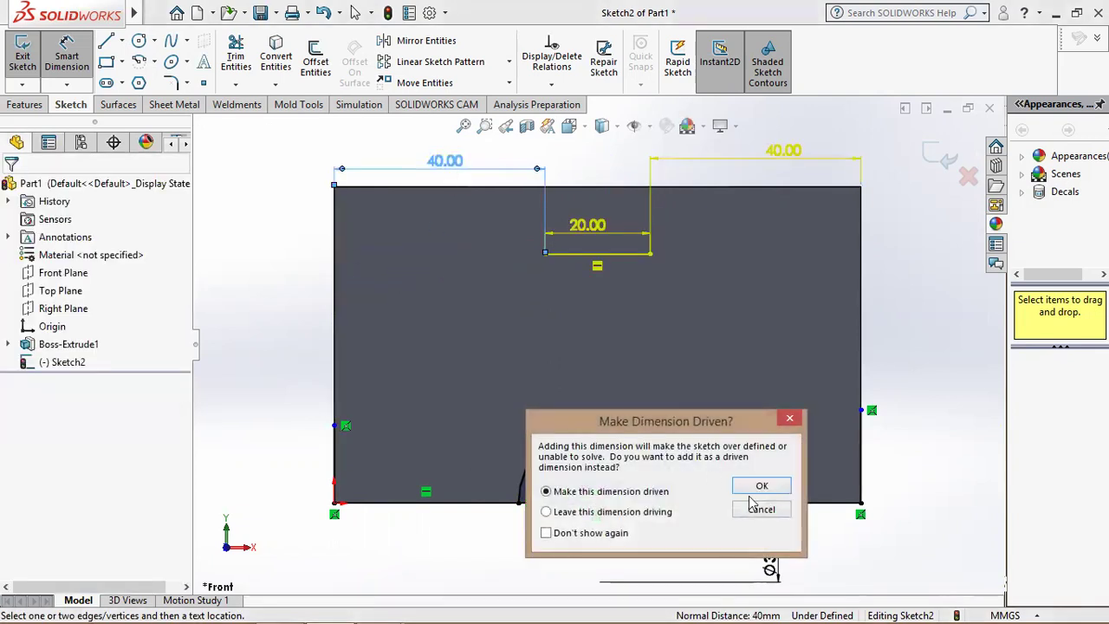
click(789, 423)
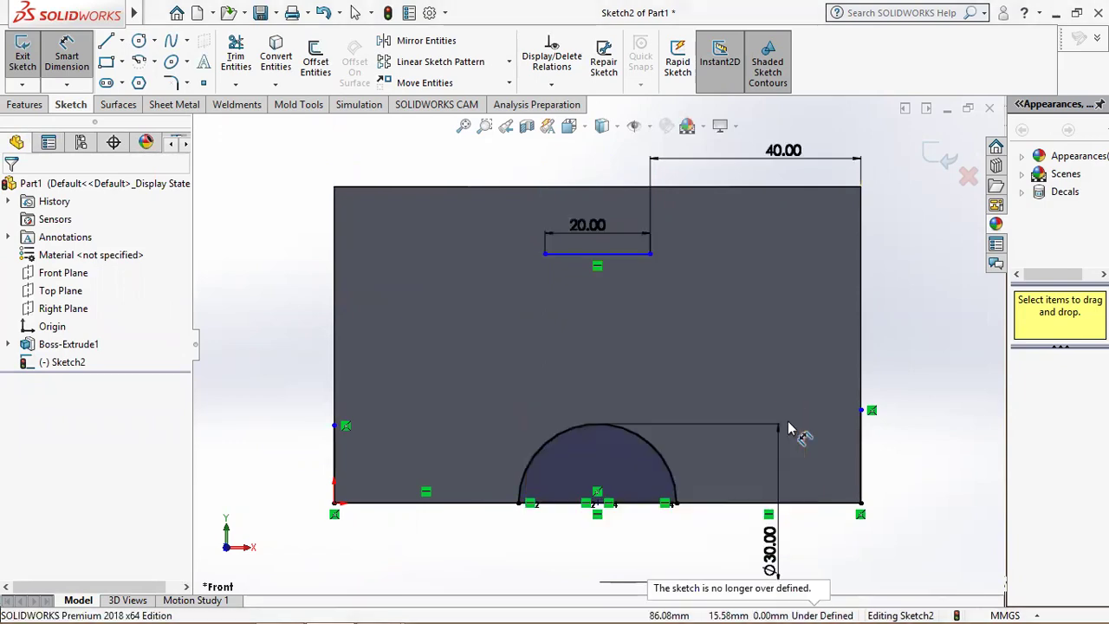
click(282, 606)
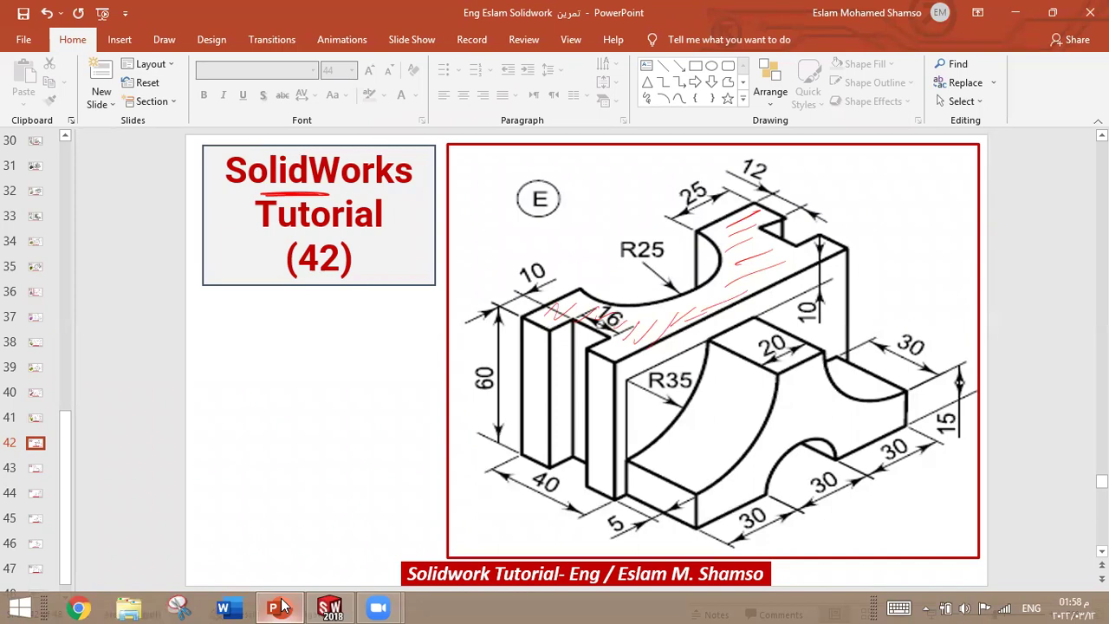
click(281, 607)
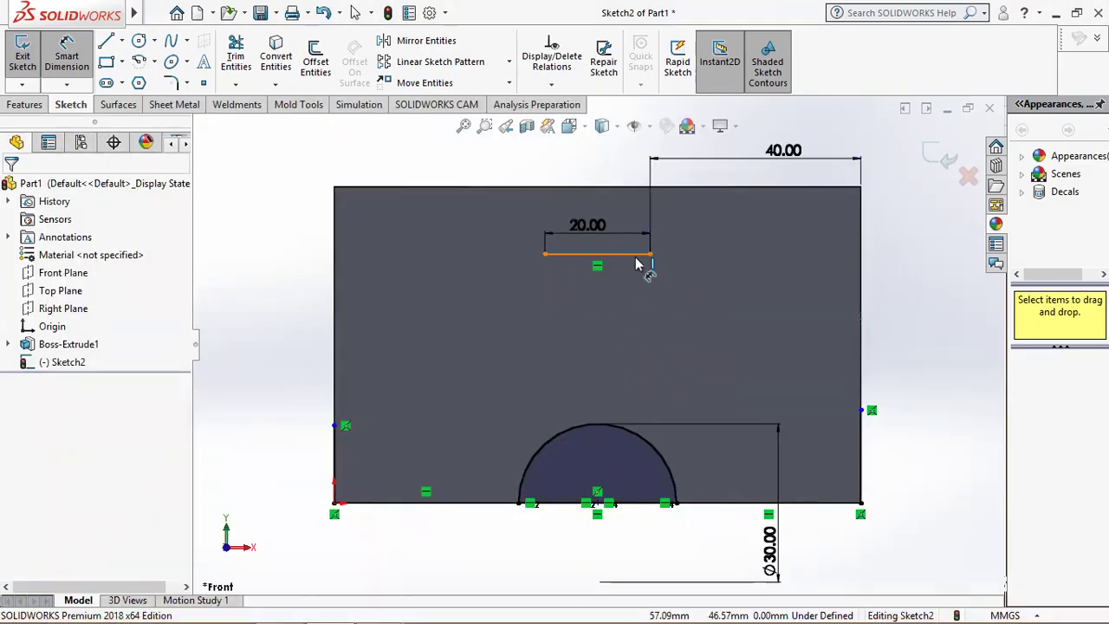
click(624, 253)
click(736, 186)
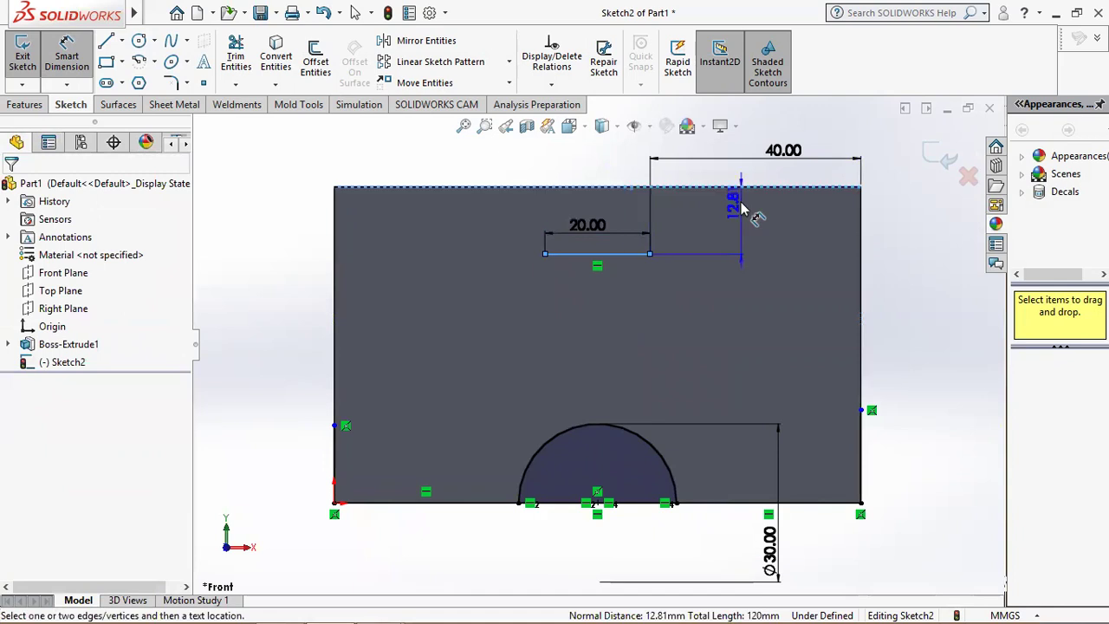
click(741, 207)
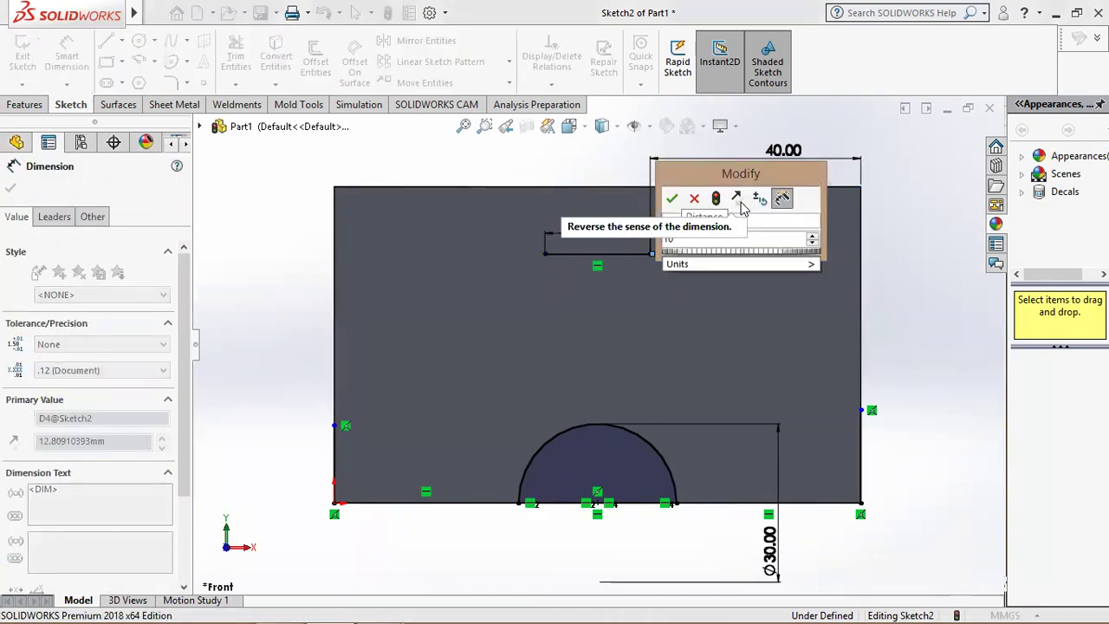
key(Return)
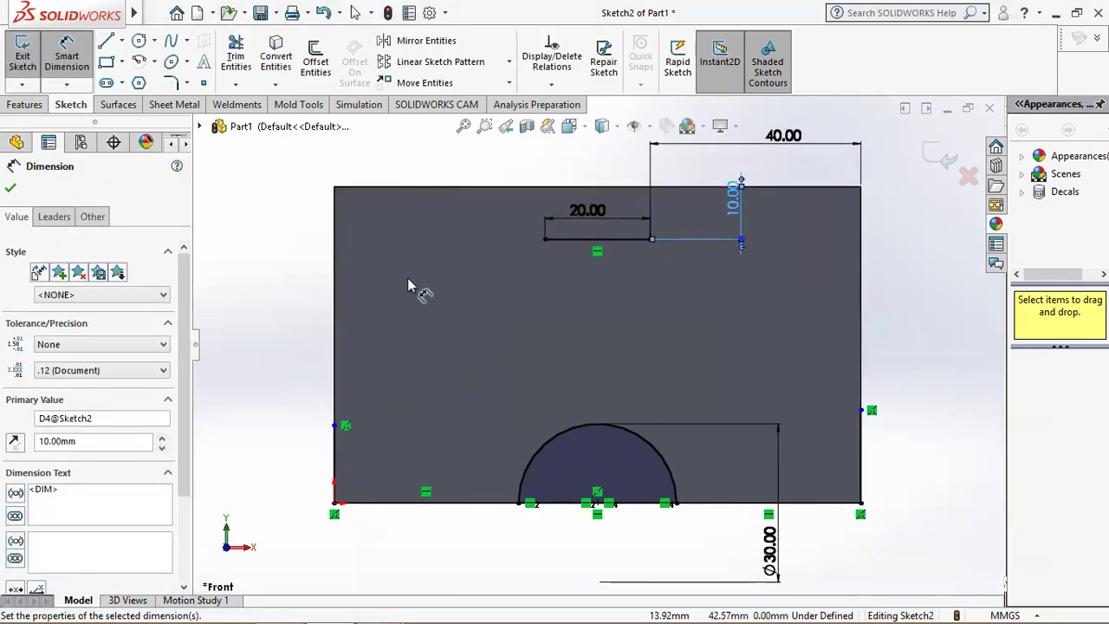
Step: Draw the left circle, centred left of the plate, through the 20 mm line's left end
click(138, 41)
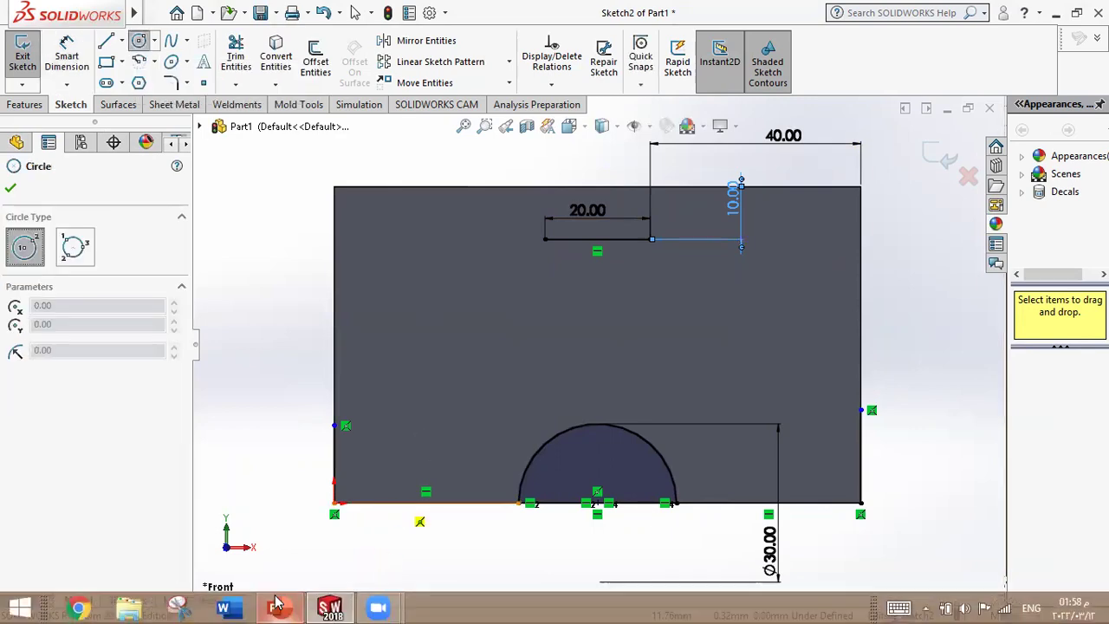
click(275, 604)
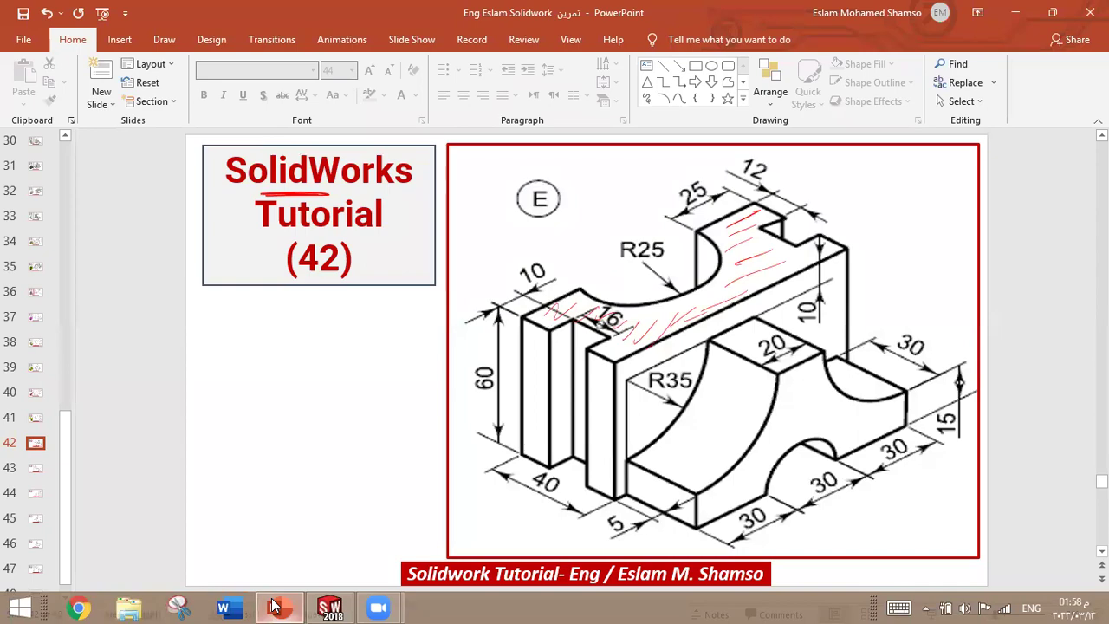
click(275, 604)
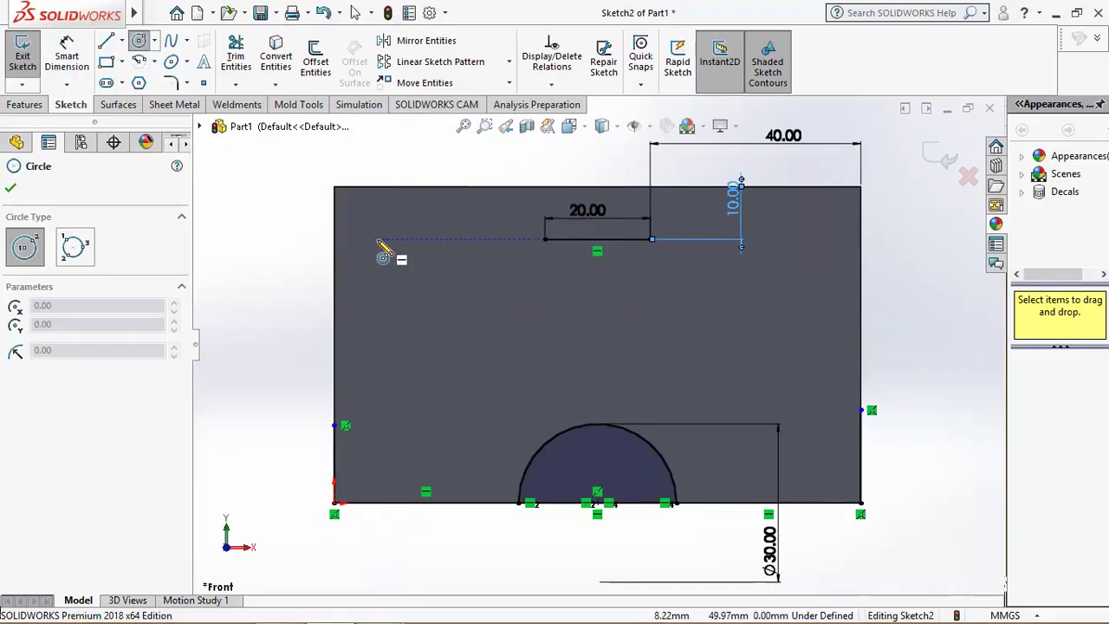
click(379, 240)
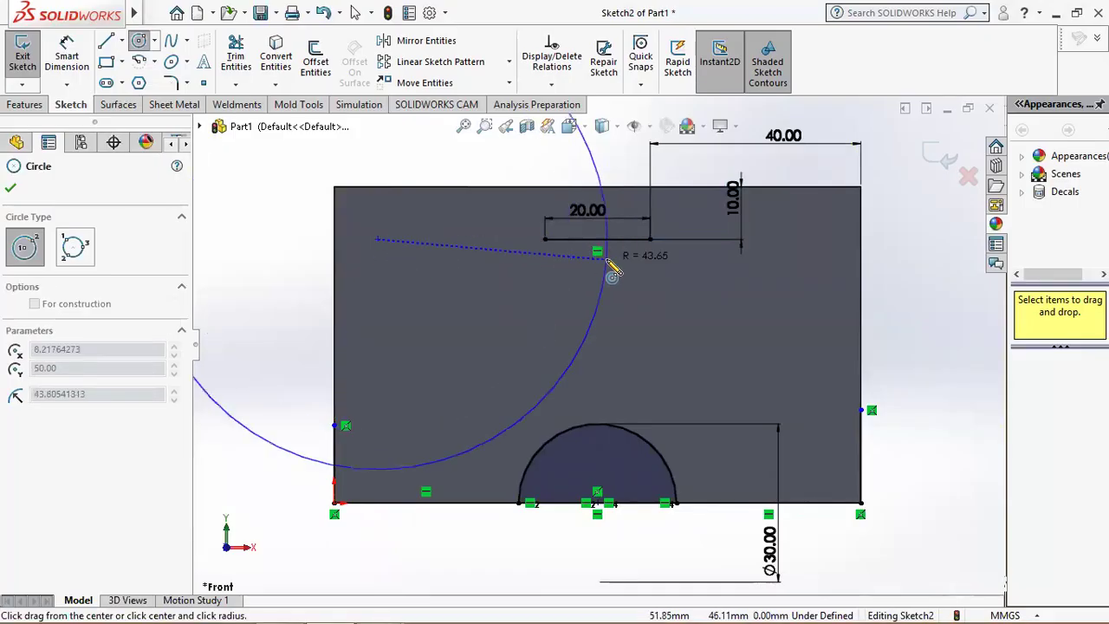
click(546, 240)
right_click(548, 243)
click(574, 252)
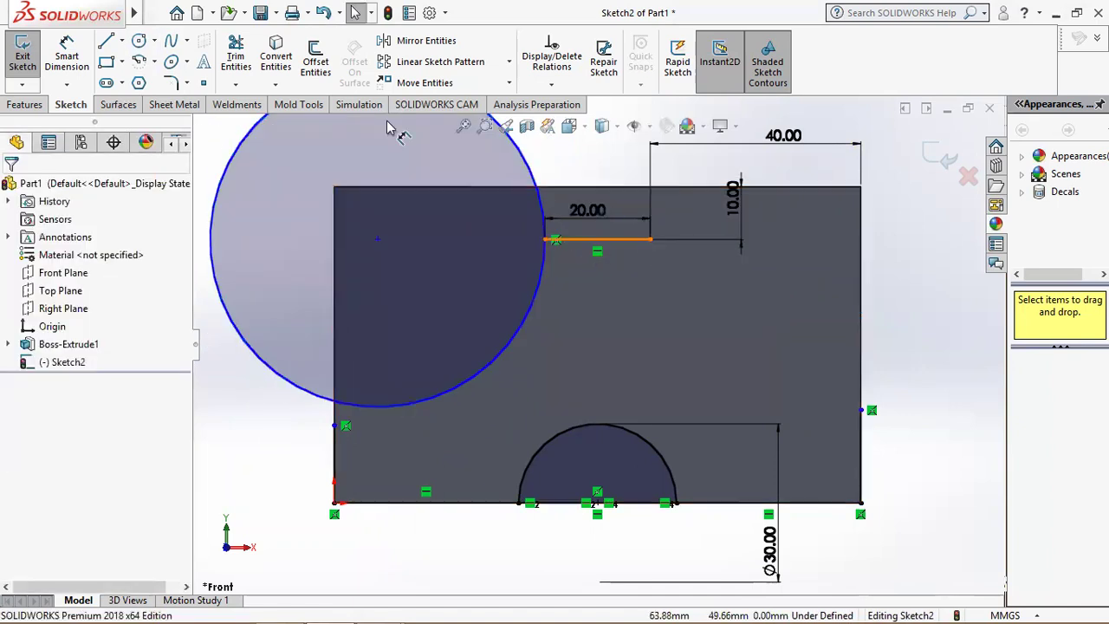
Step: Draw the right circle through the line's right end, then pick the left circle's centre for dimensioning
click(138, 40)
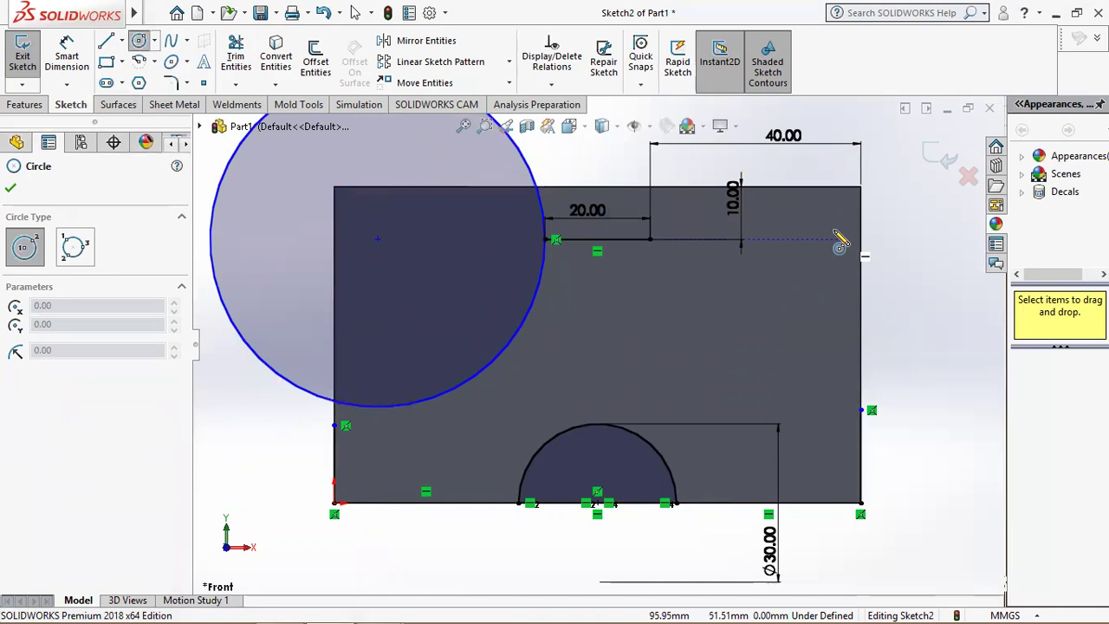
click(830, 241)
click(651, 241)
right_click(653, 244)
click(684, 252)
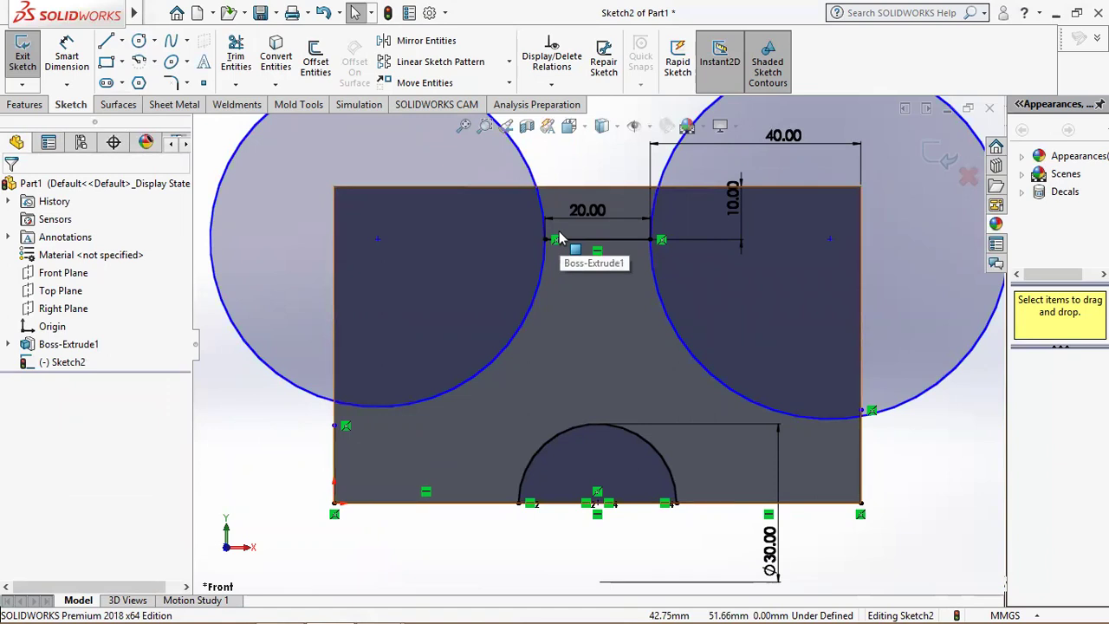
click(66, 57)
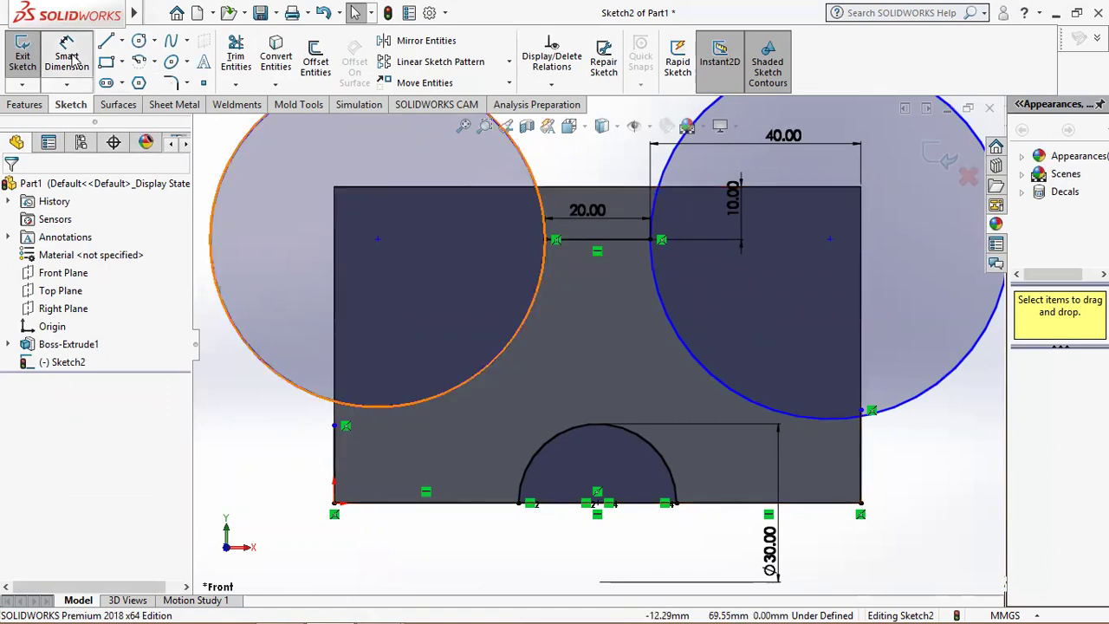
click(377, 240)
Step: Dimension the left circle's centre to the plate's left edge at 10 mm
click(335, 243)
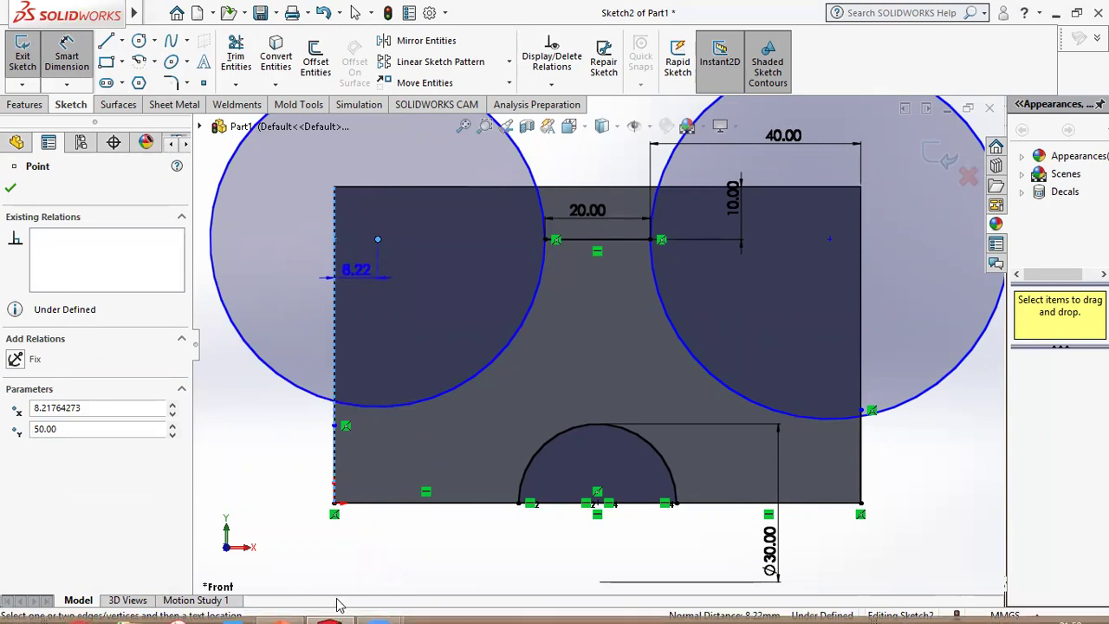
click(367, 274)
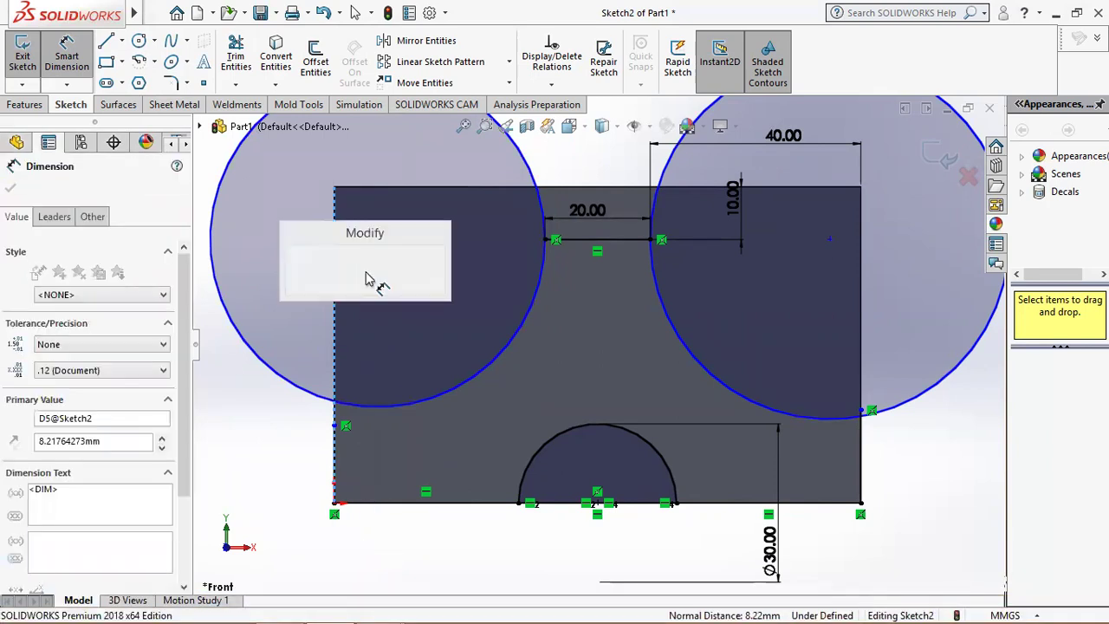
text(10)
key(Return)
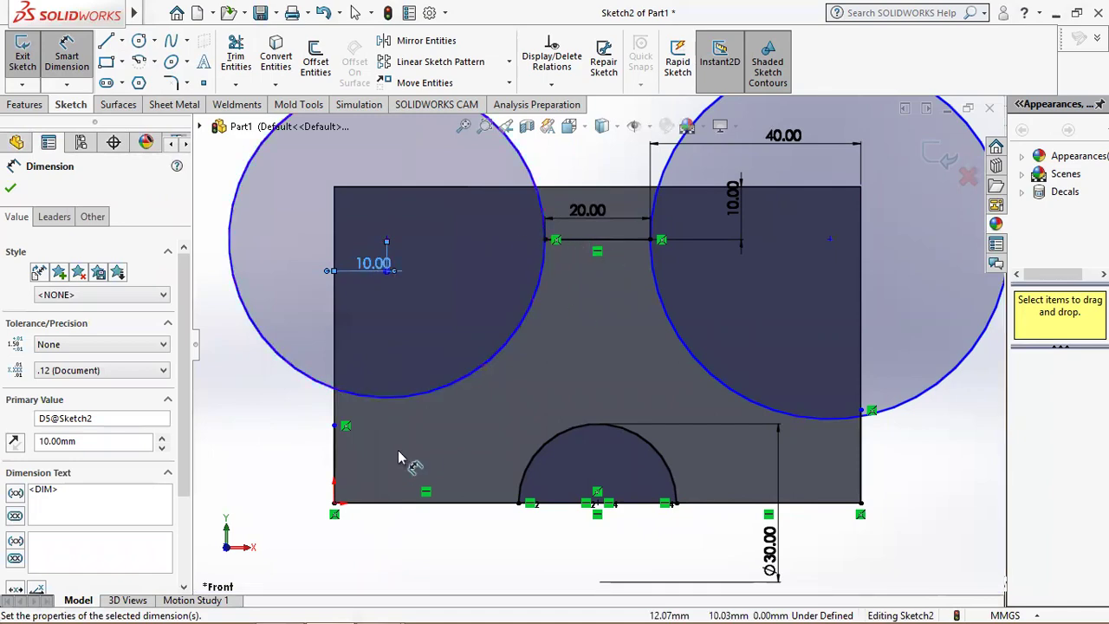
mouse_move(276, 617)
click(276, 606)
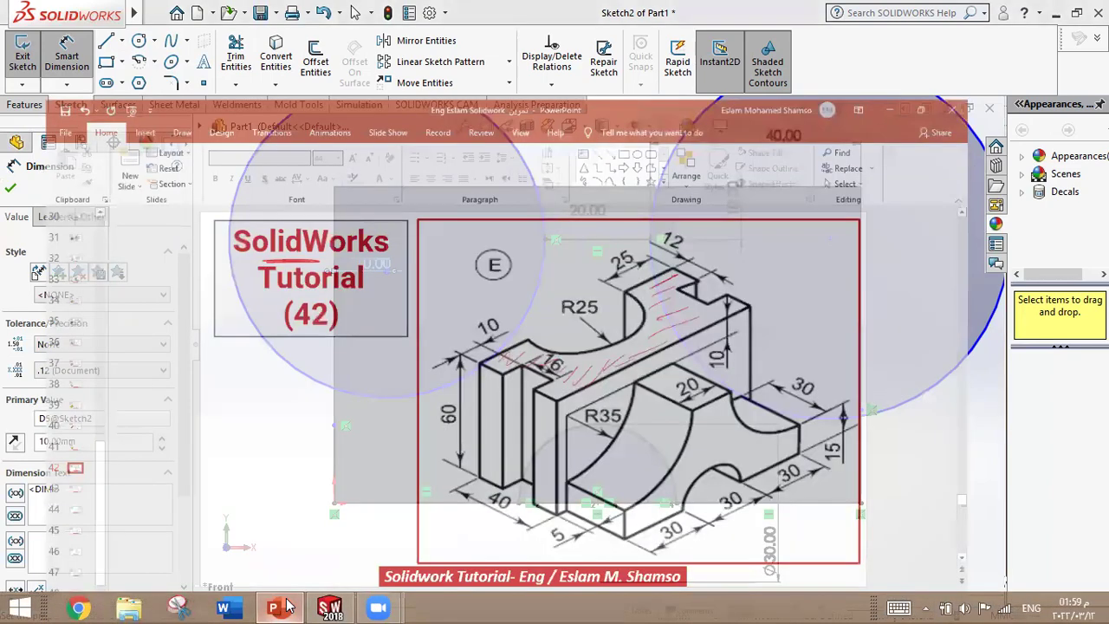
Step: Check the reference slide and move the 10.00 dimension above the plate
click(289, 606)
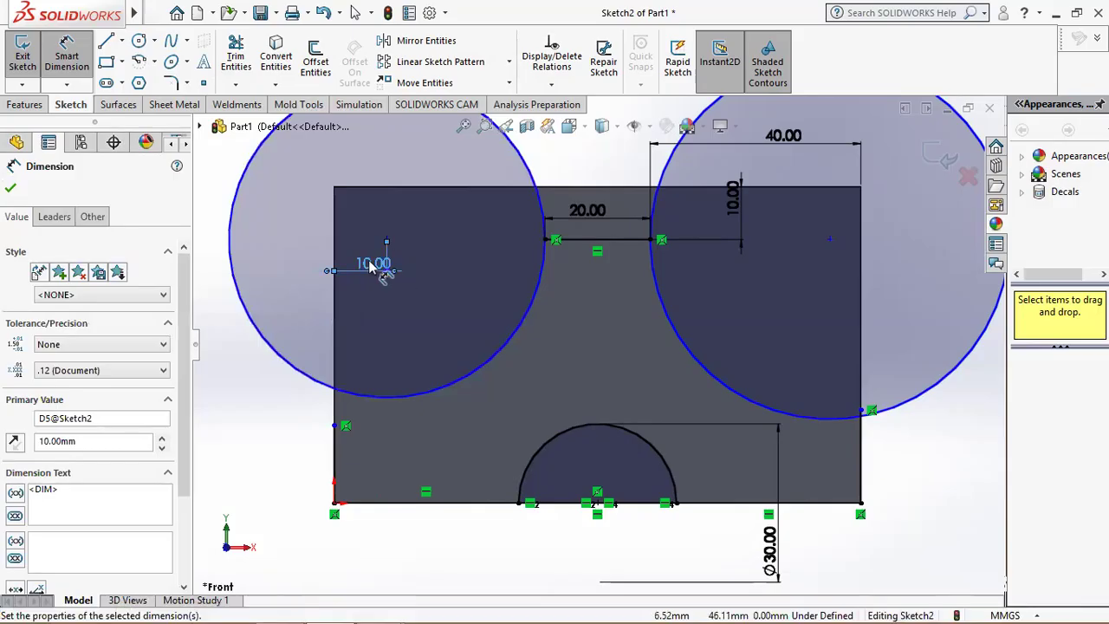
drag(371, 268, 373, 212)
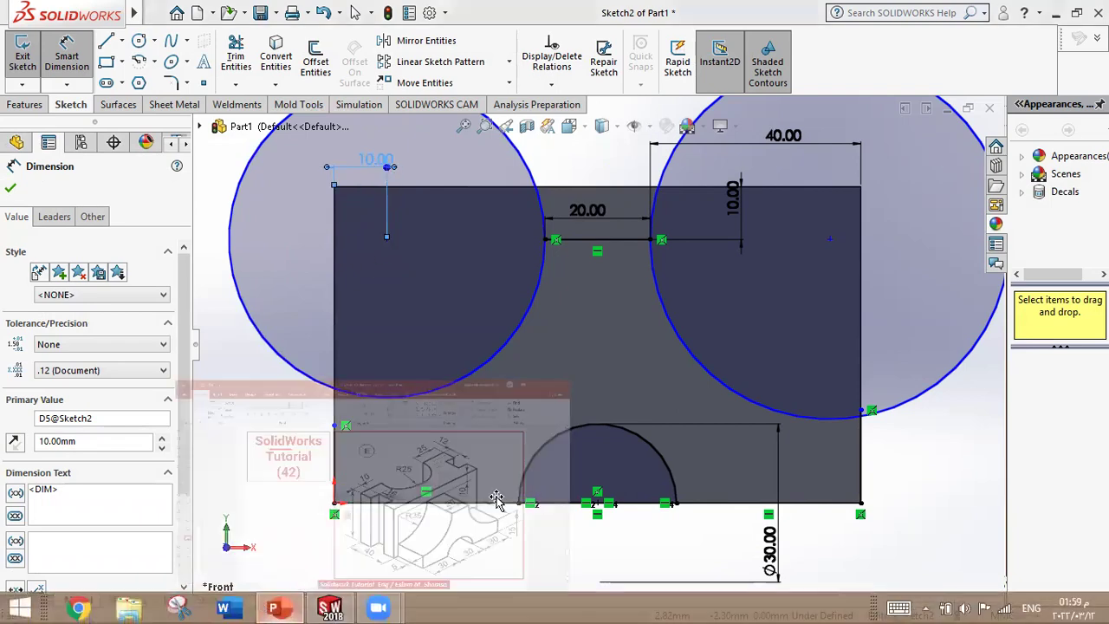
mouse_move(273, 607)
click(303, 606)
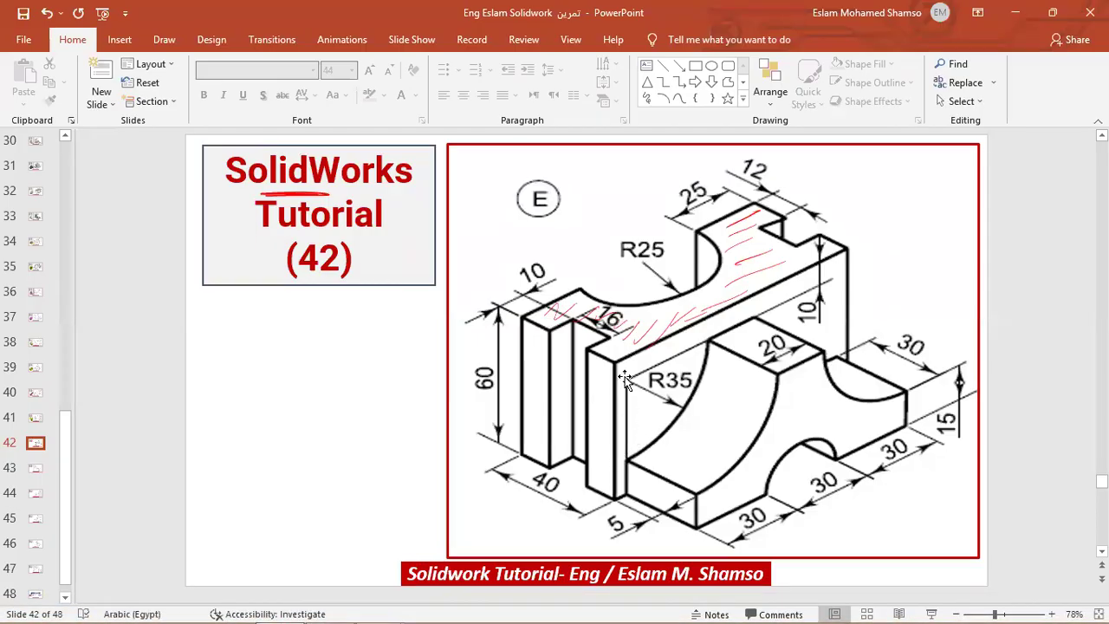
click(286, 607)
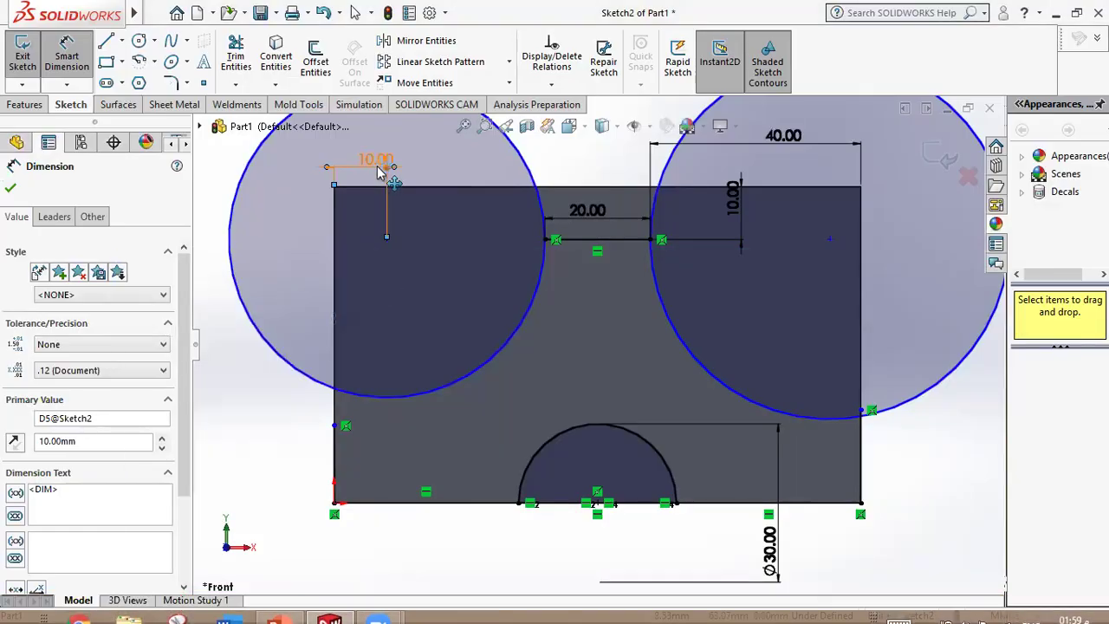
Step: Add 10 mm vertical dimensions from the top edge to both circle centres
double_click(375, 162)
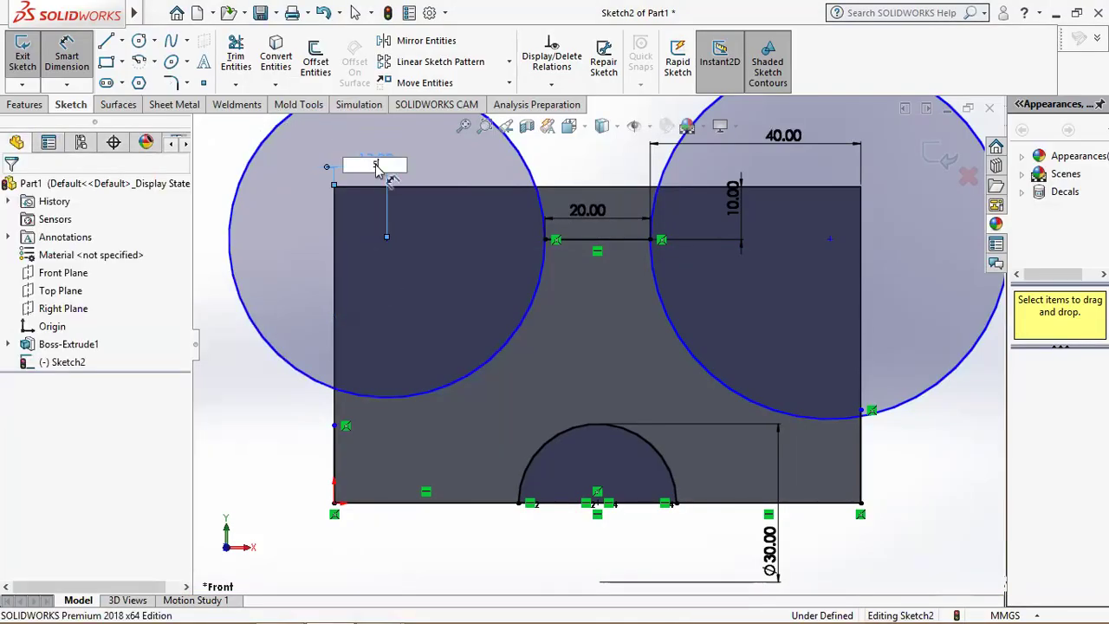
key(Return)
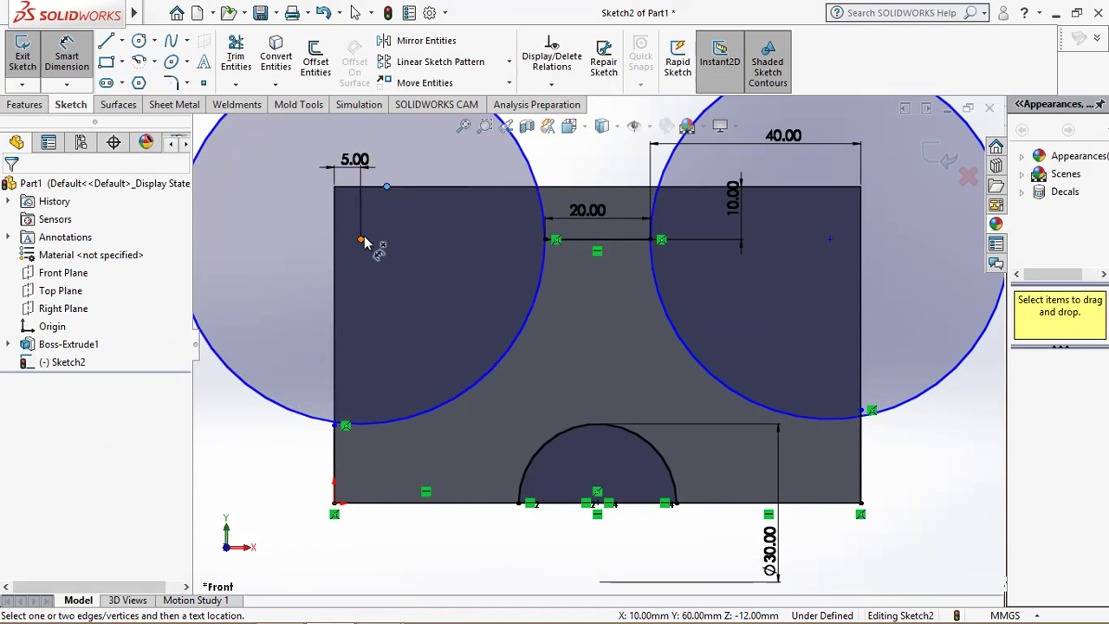
click(362, 241)
click(419, 222)
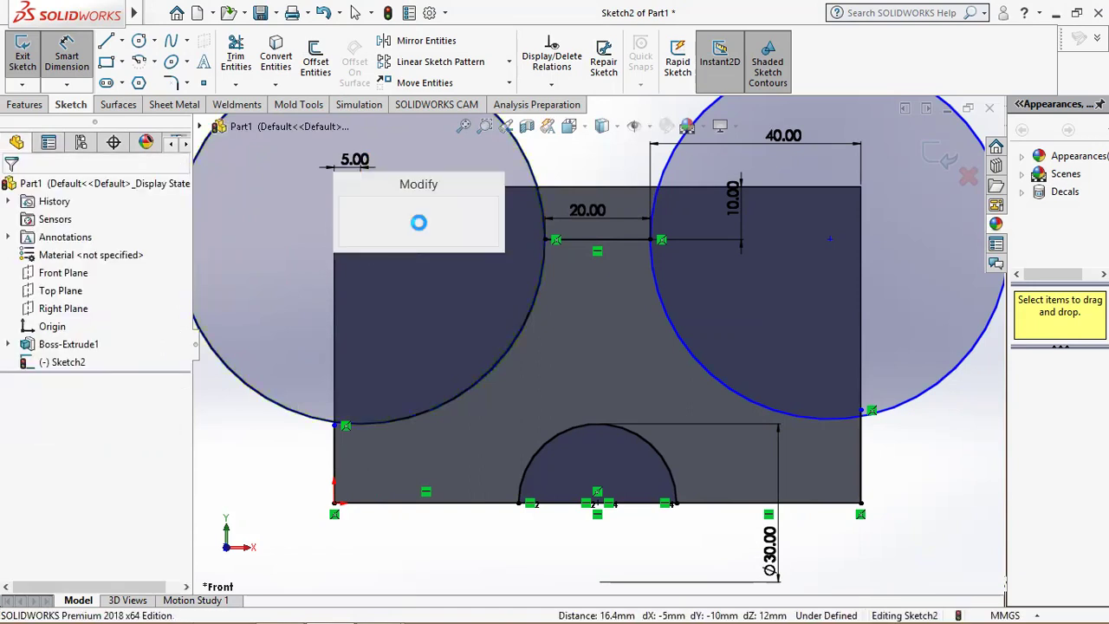
click(361, 225)
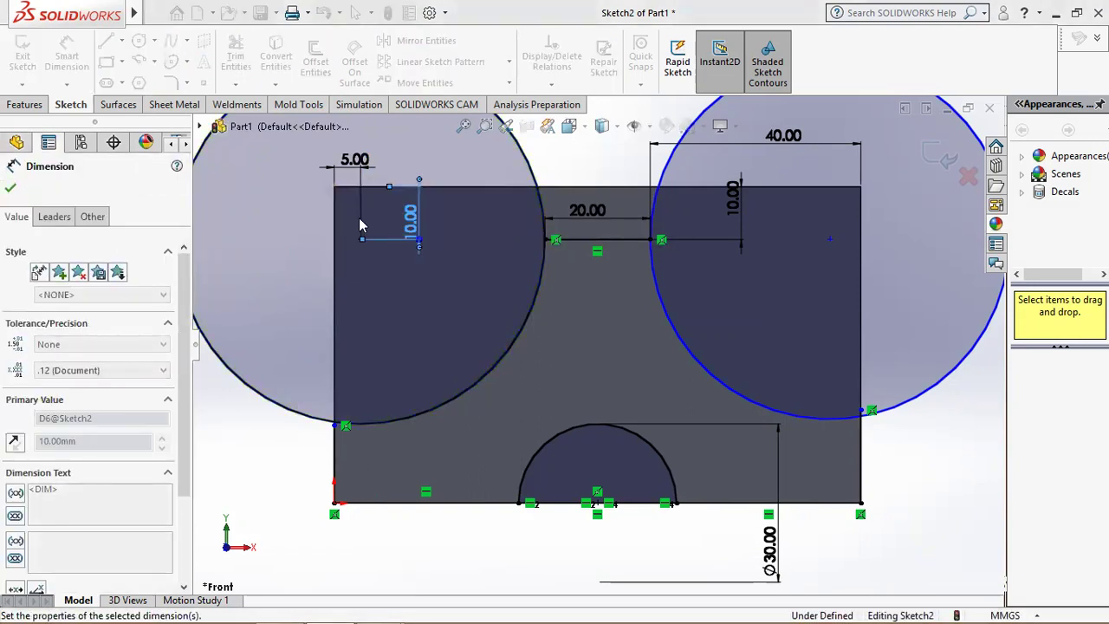
click(827, 187)
click(810, 221)
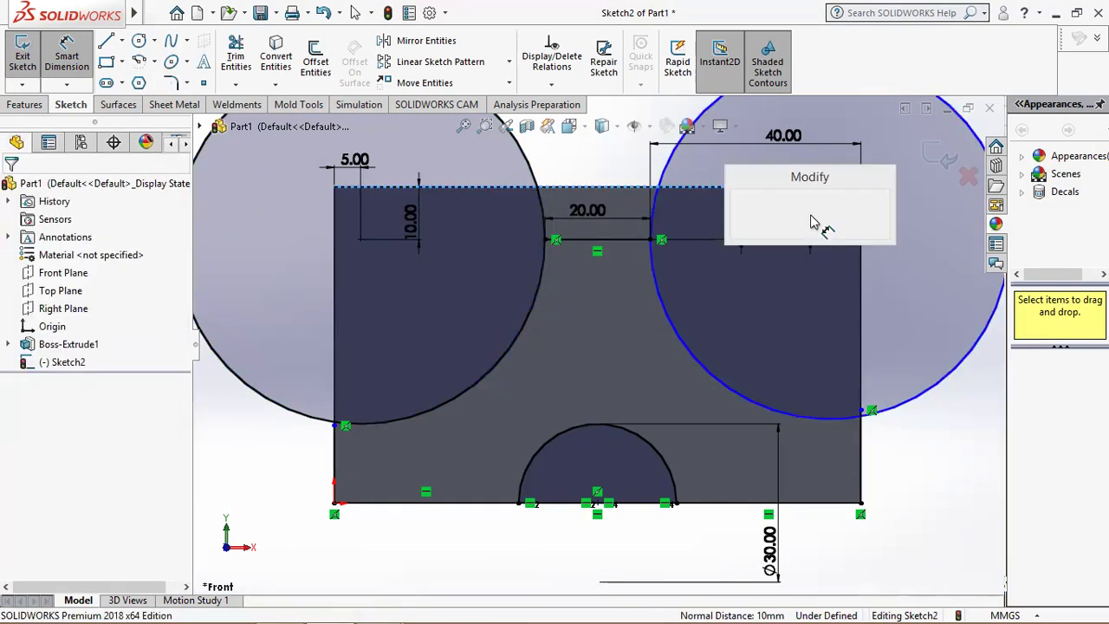
key(Return)
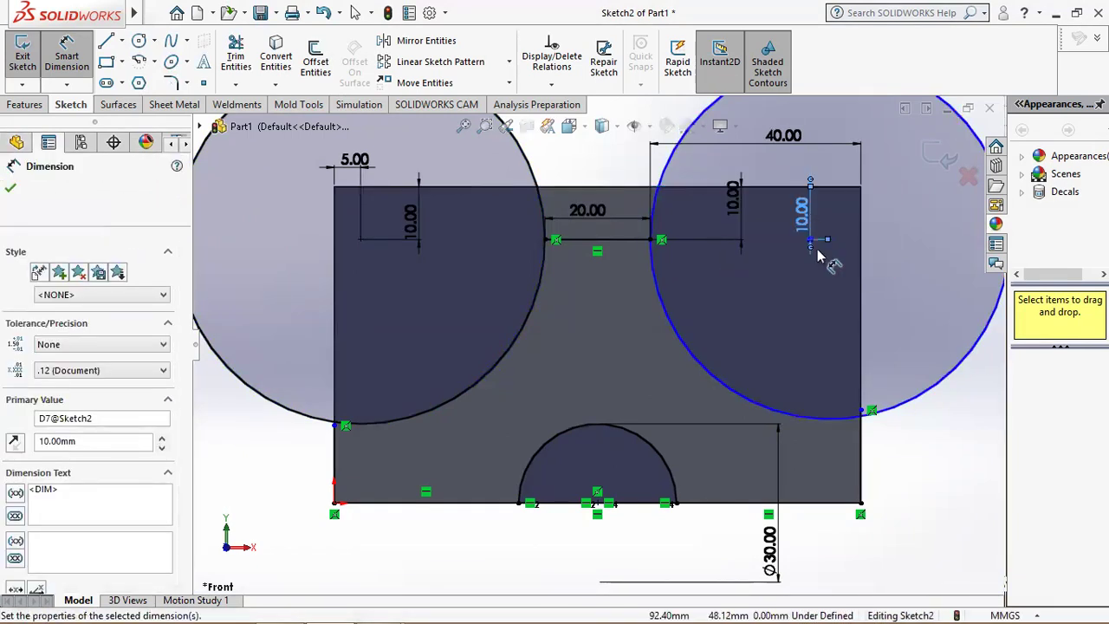
key(Escape)
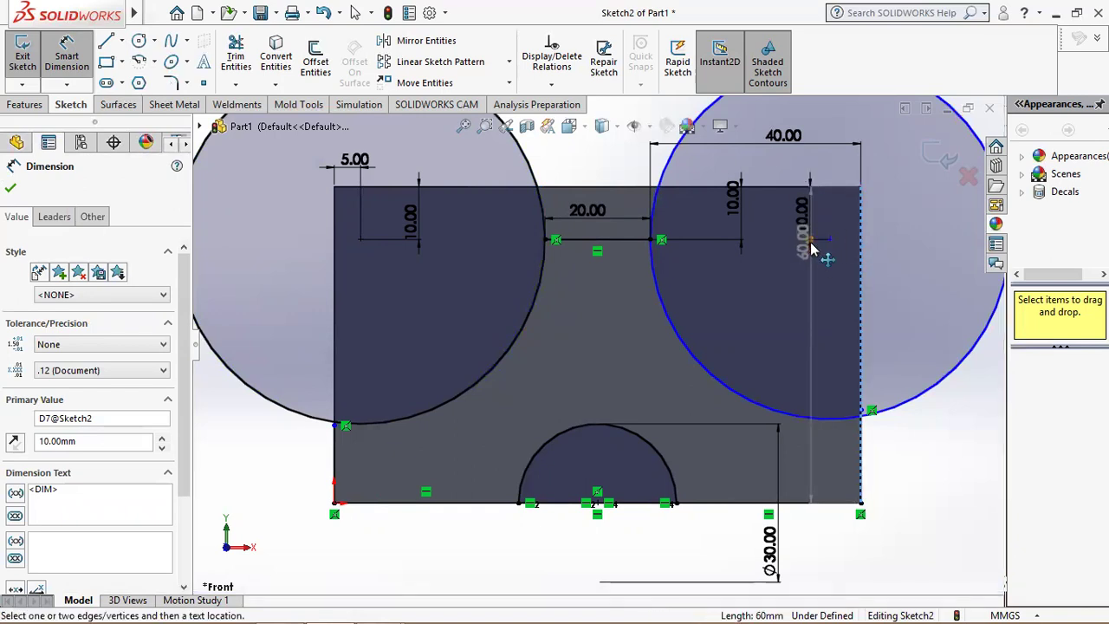
key(Escape)
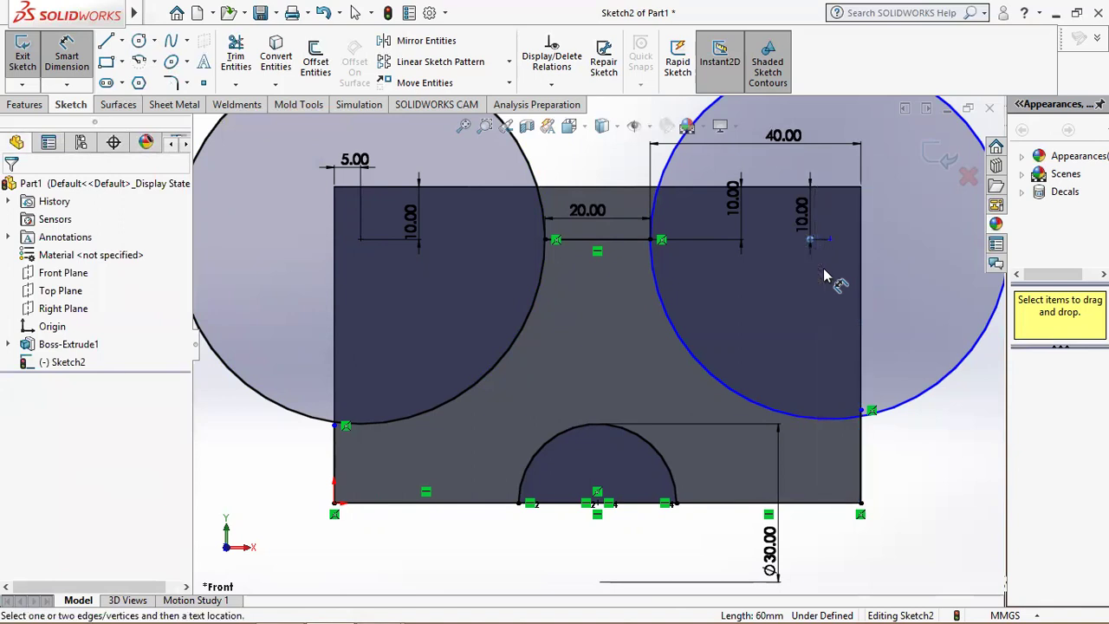
key(Escape)
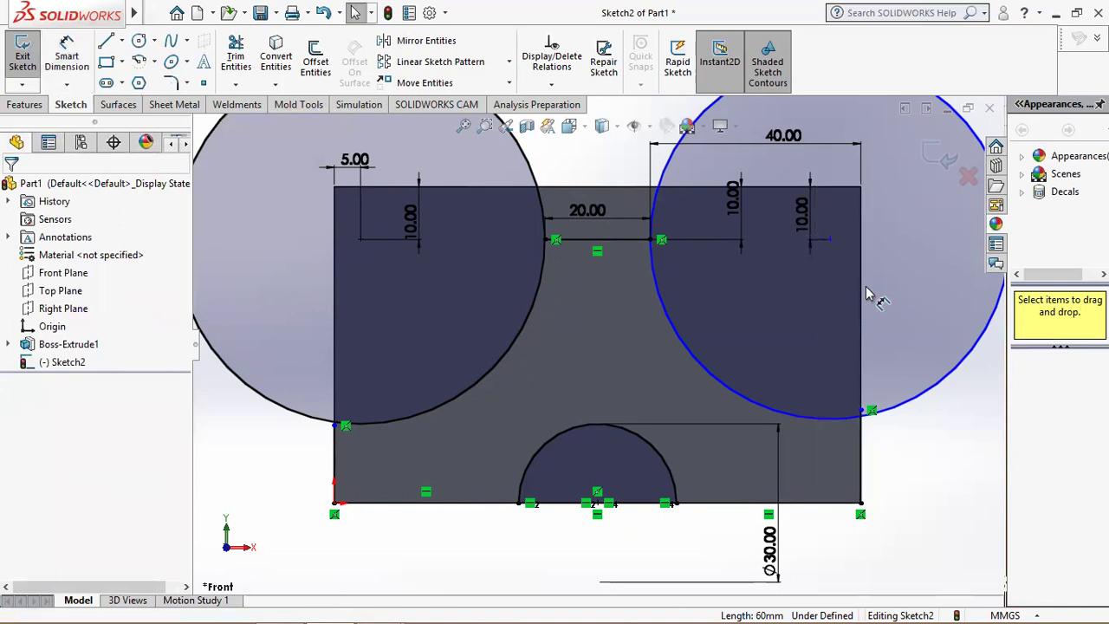
Step: Dimension the right circle's centre 5 mm from the plate's right edge
right_click(869, 295)
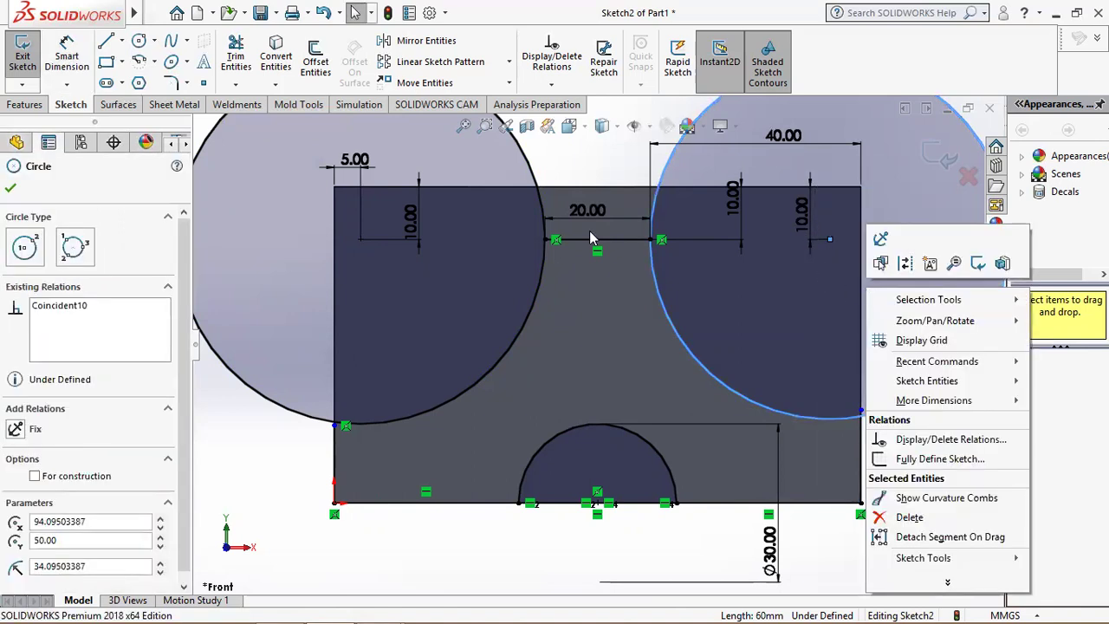
click(71, 52)
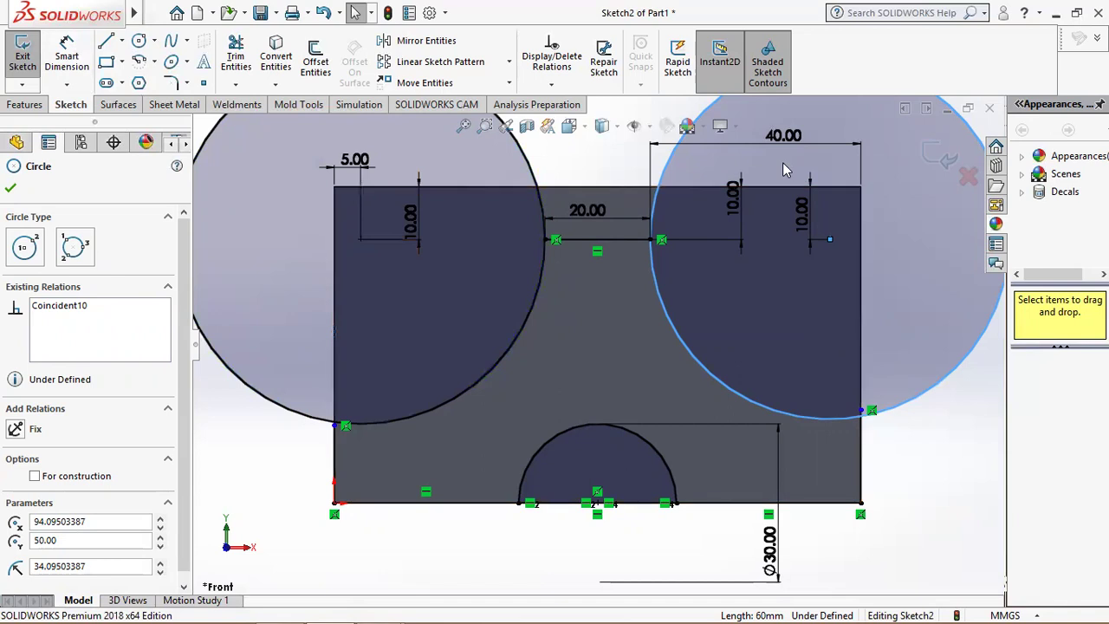
click(11, 188)
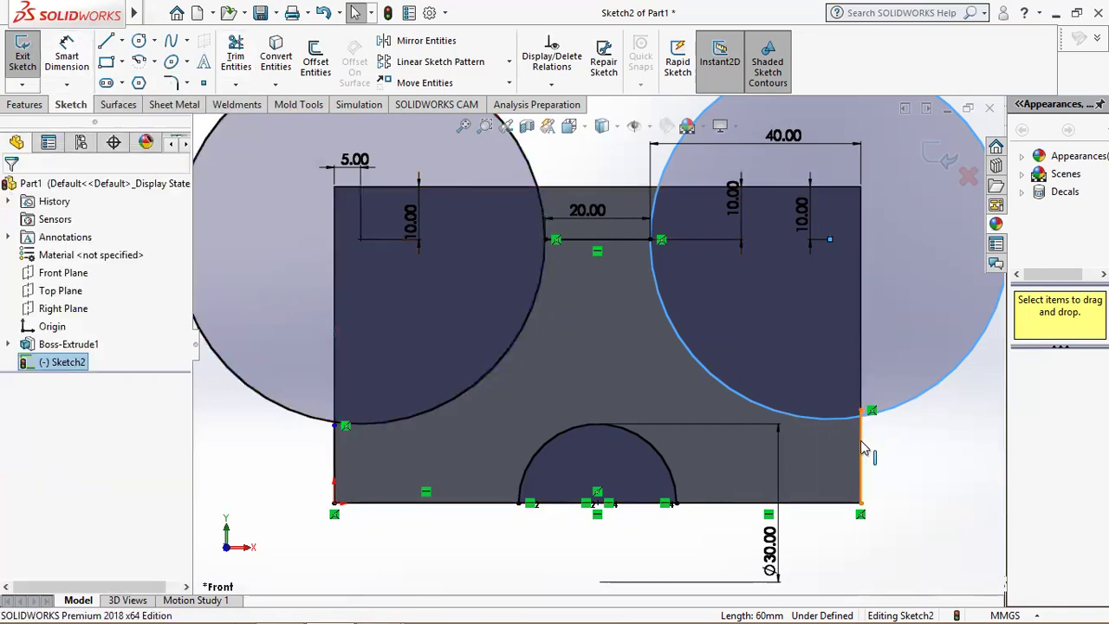
key(Escape)
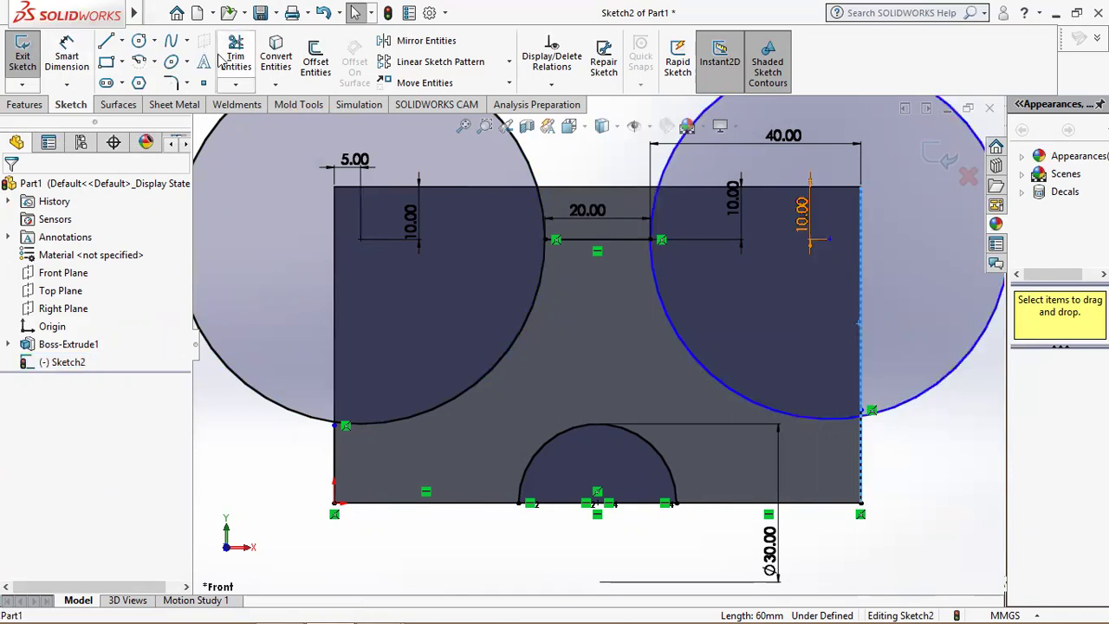
click(66, 56)
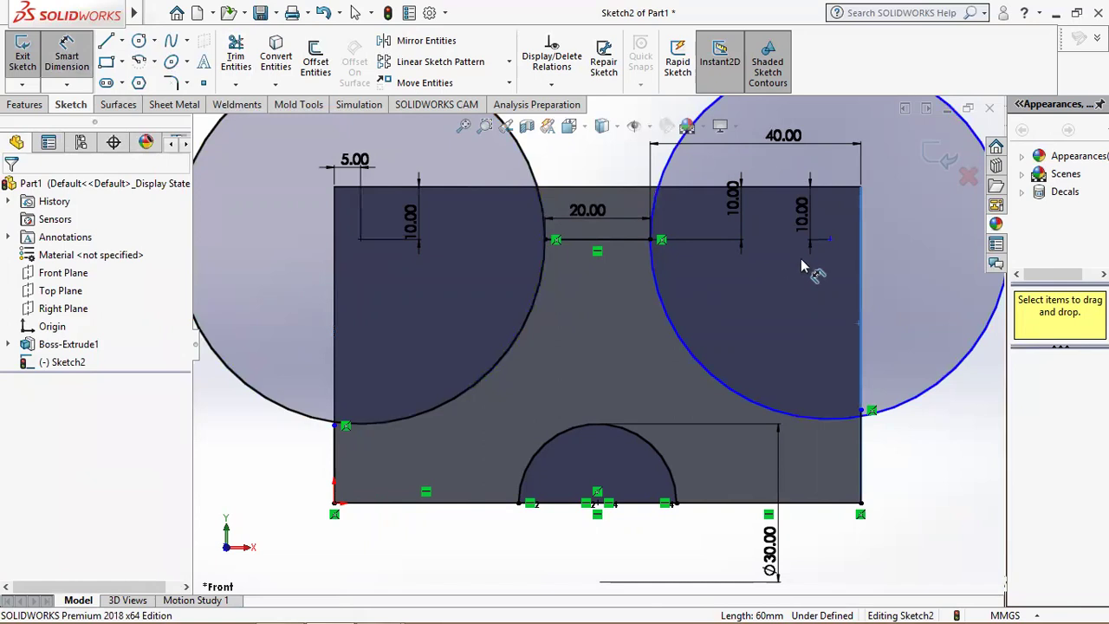
click(831, 244)
click(862, 246)
click(851, 295)
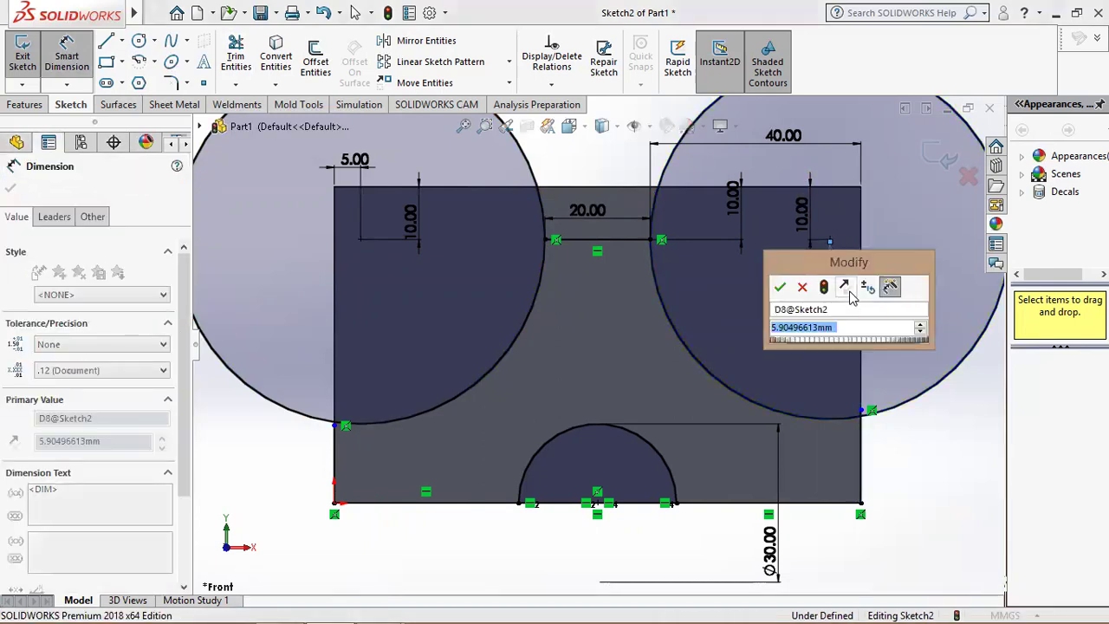
text(5)
key(Return)
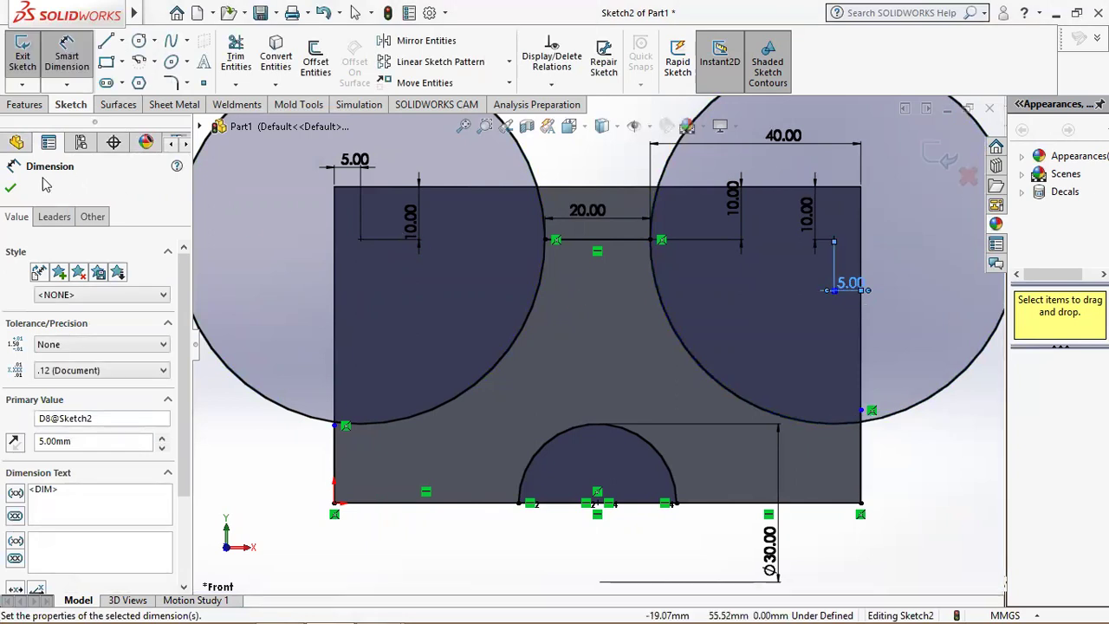
click(12, 188)
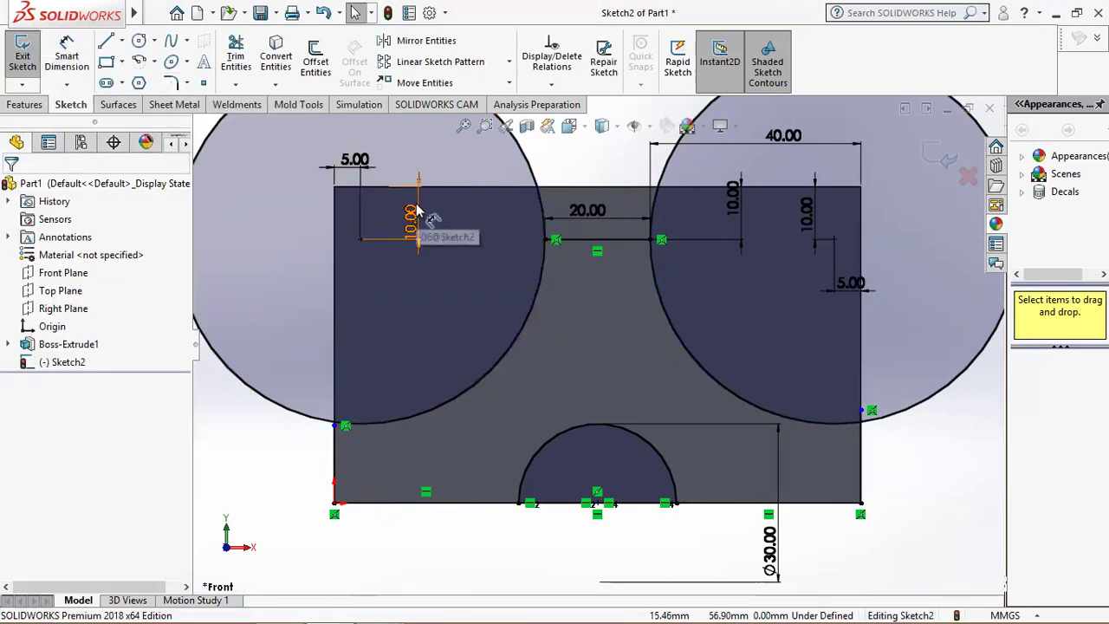
click(106, 40)
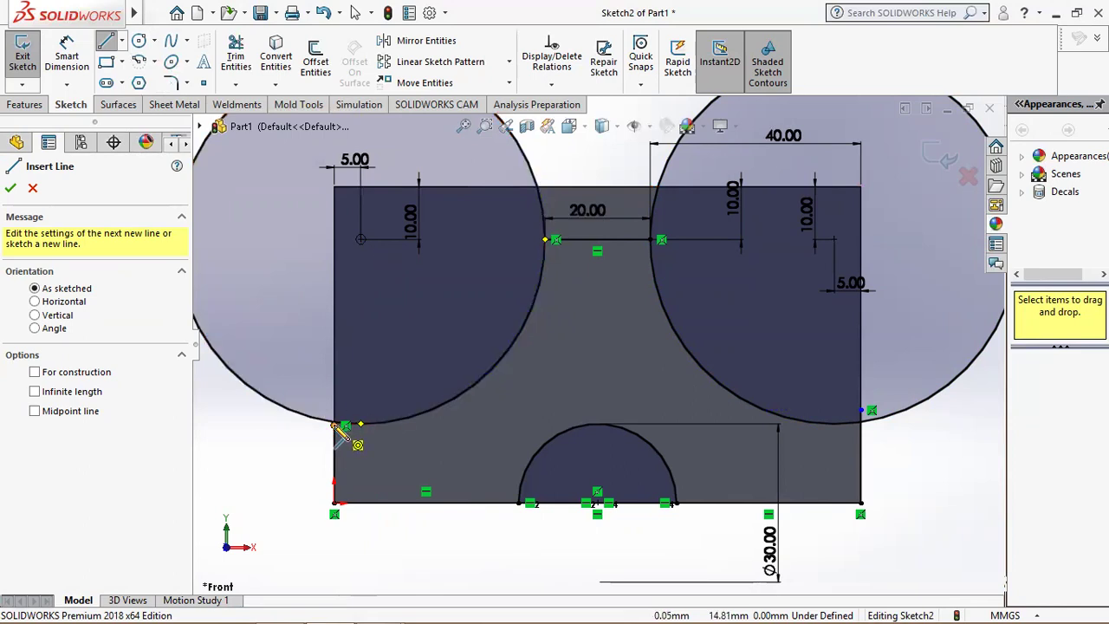
Step: Drag the edge endpoint to the top-left corner, then draw top and right-edge lines to the arc
key(Escape)
drag(335, 424, 334, 188)
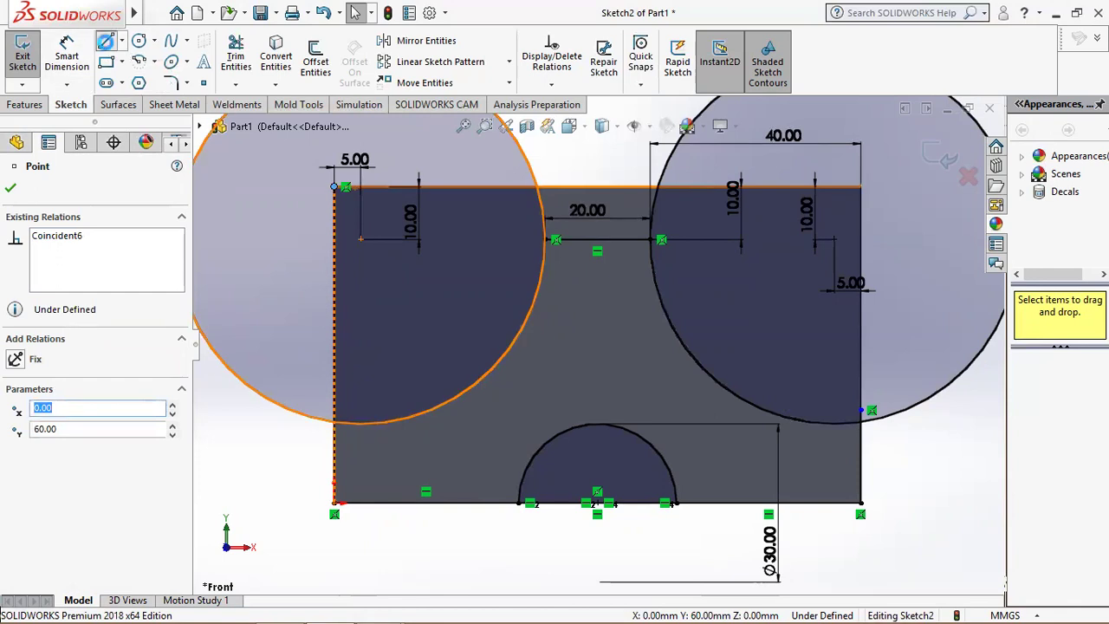
click(106, 41)
click(335, 187)
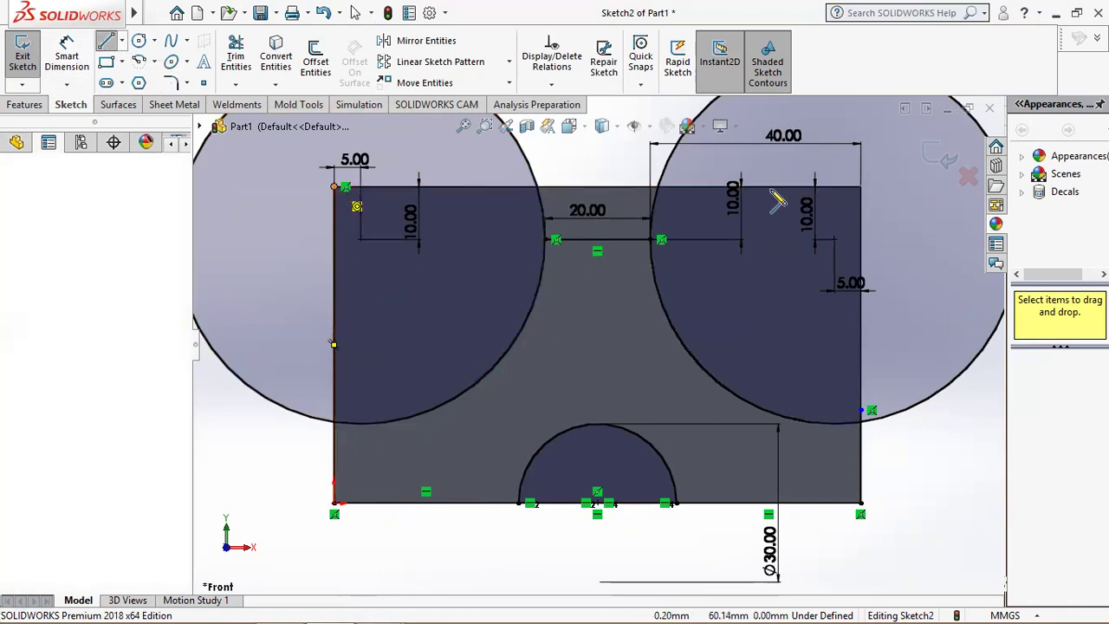
click(861, 188)
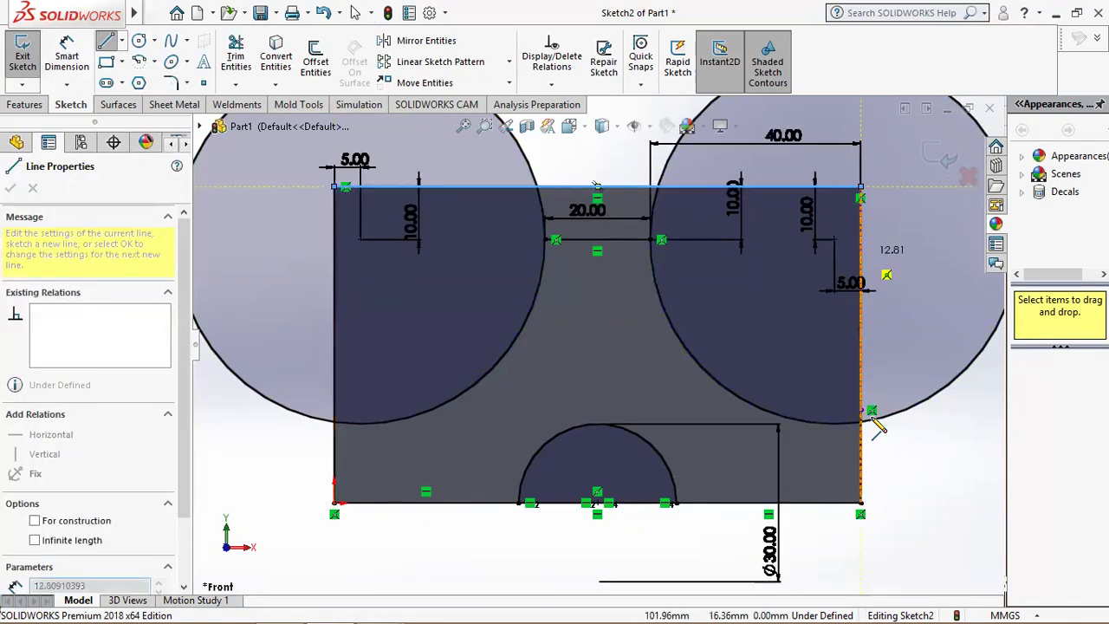
click(861, 422)
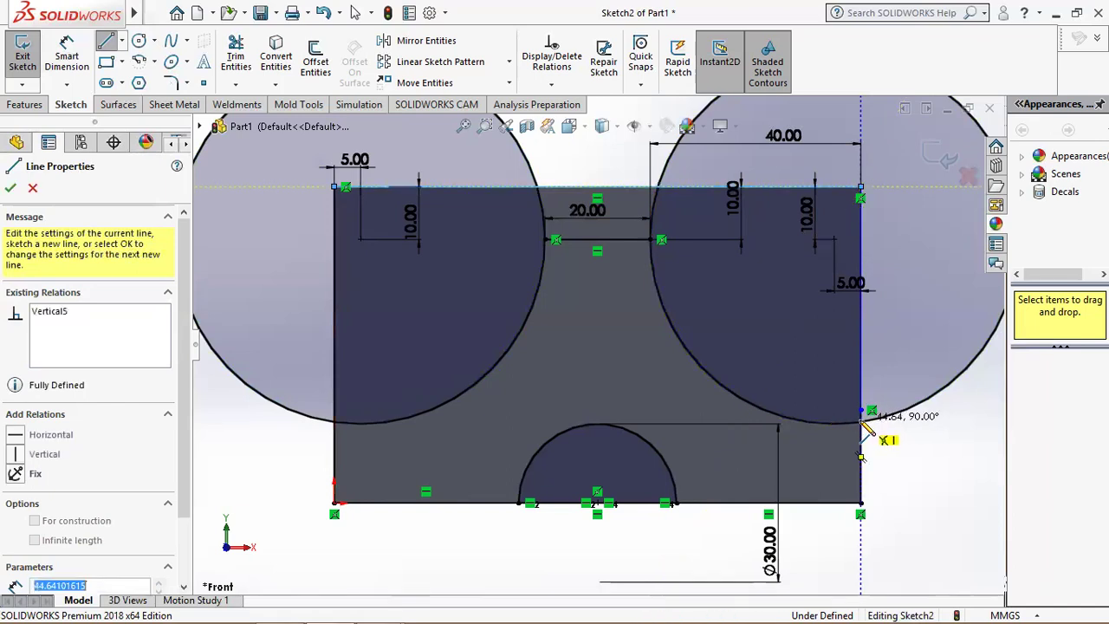
right_click(862, 425)
click(875, 428)
click(235, 54)
Step: Trim both circles' outer arcs, the stubs above the 20 mm line, and surplus top and side edges
click(532, 165)
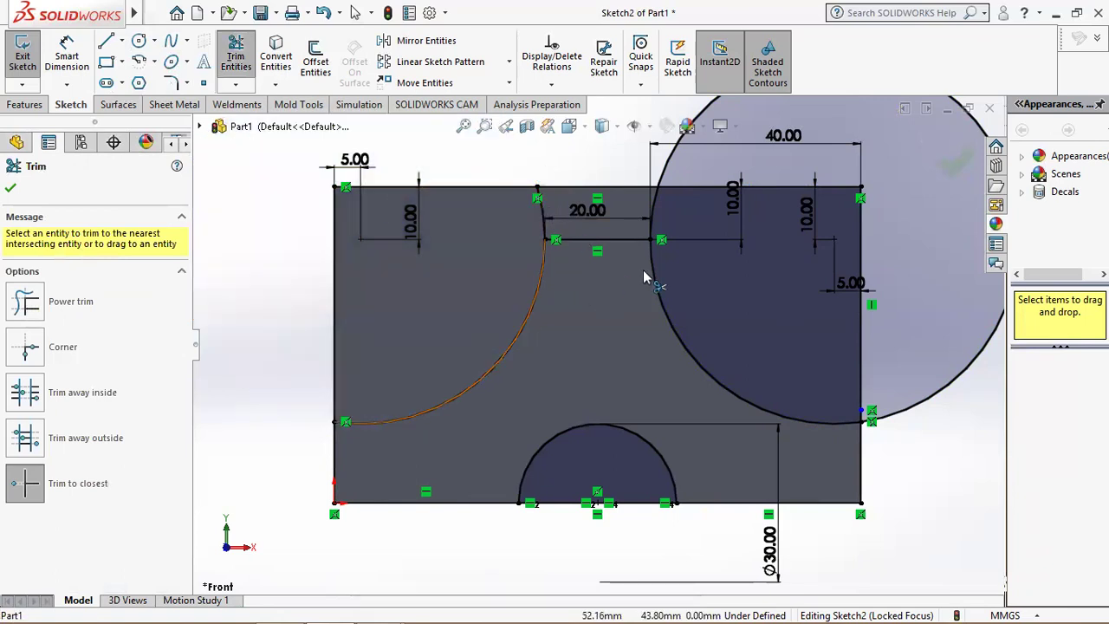
click(979, 321)
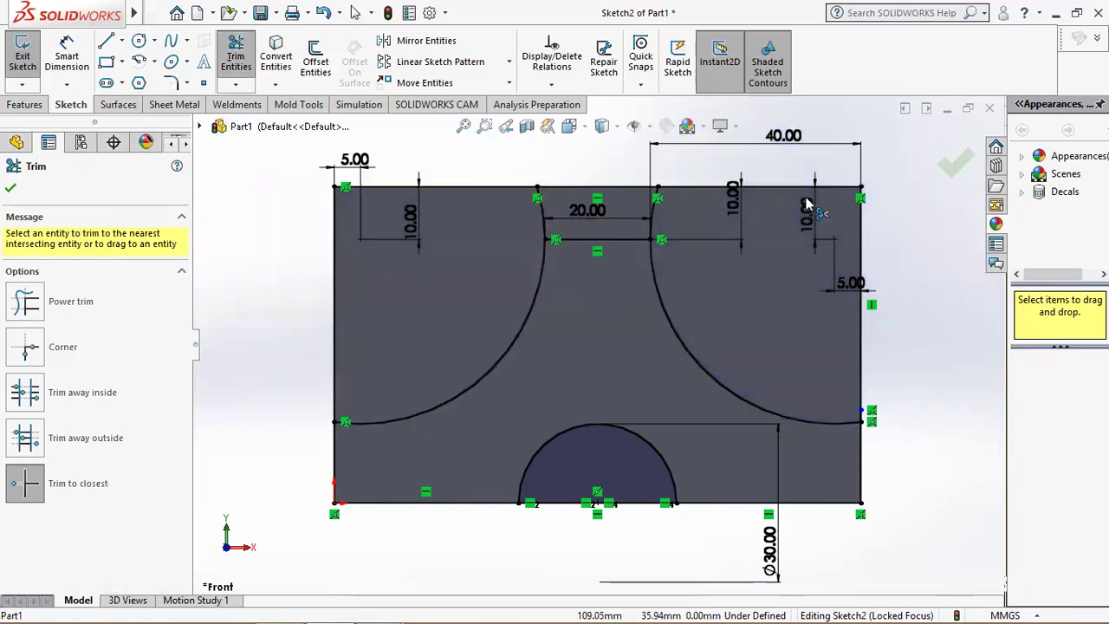
click(539, 201)
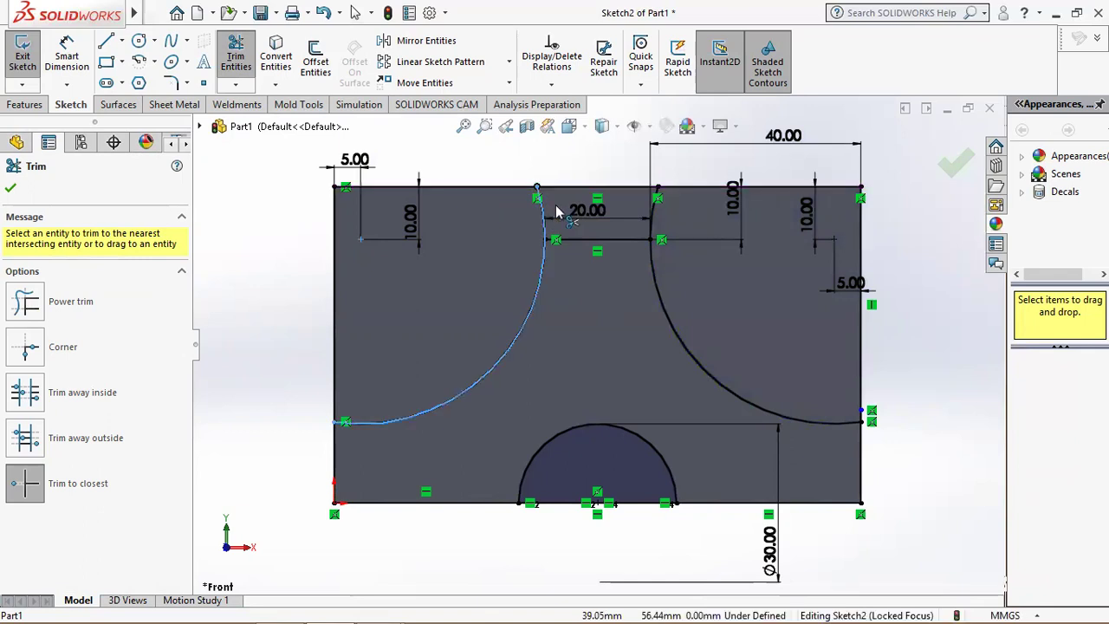
click(654, 215)
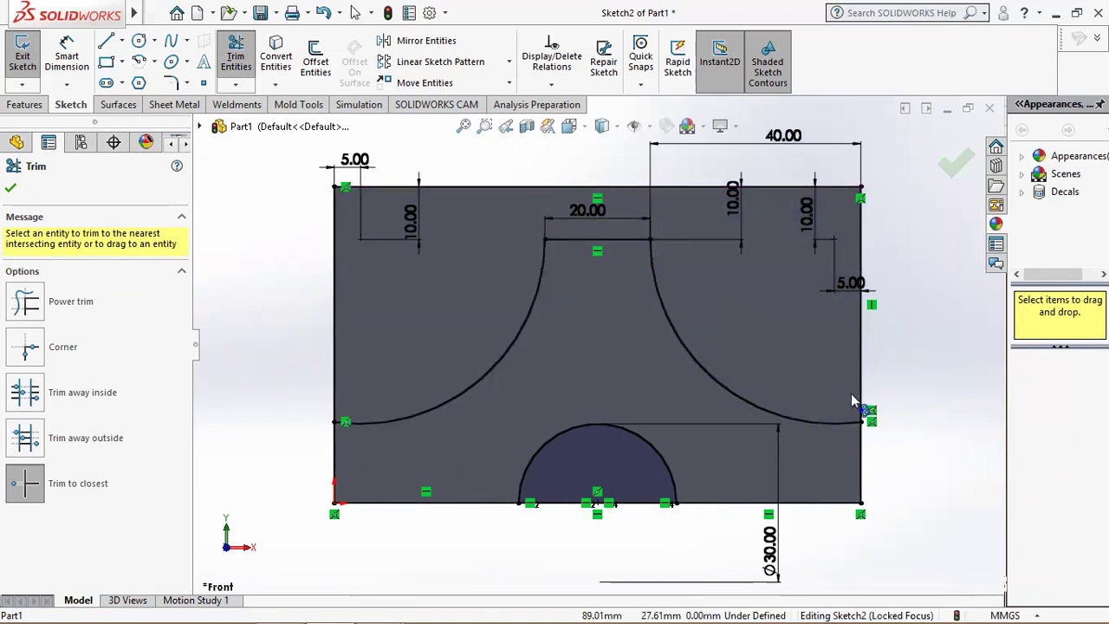
click(334, 318)
click(468, 187)
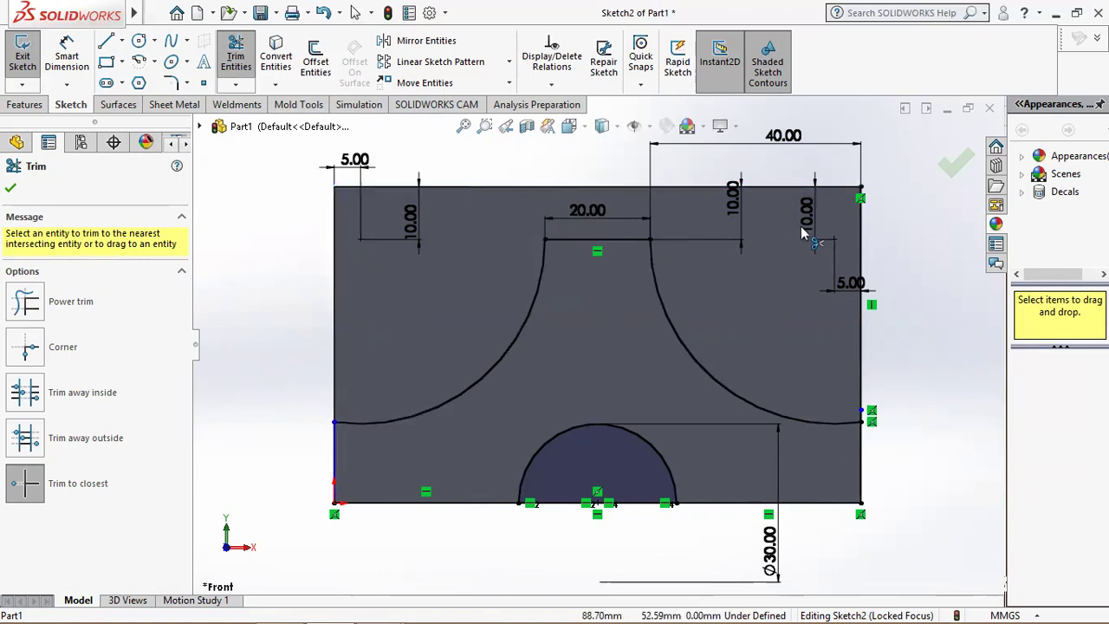
click(862, 250)
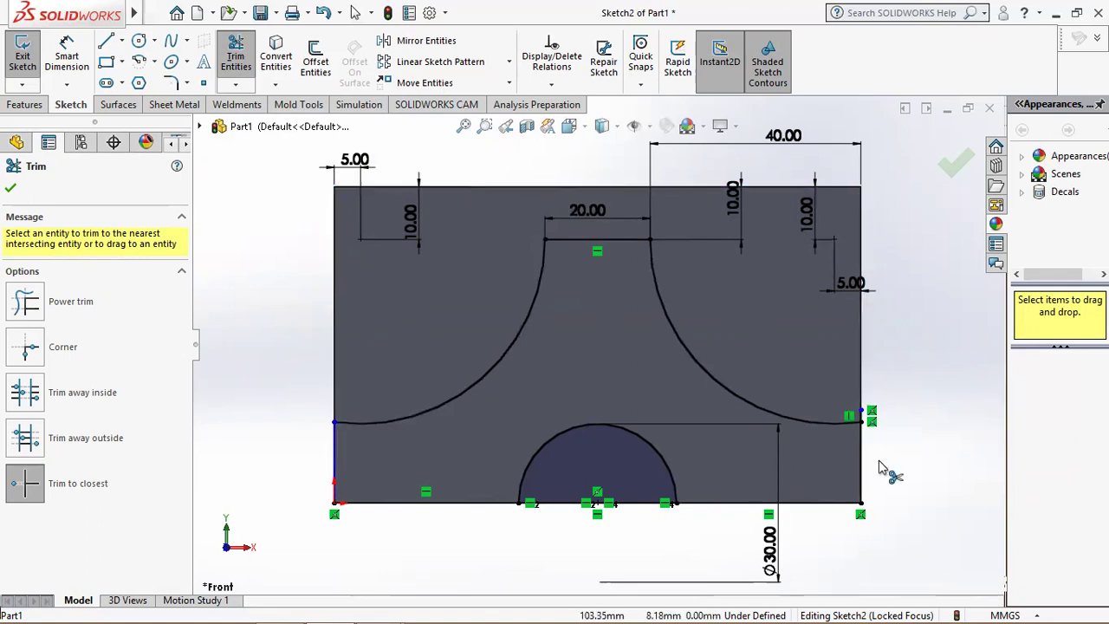
scroll(893, 386, down, 3)
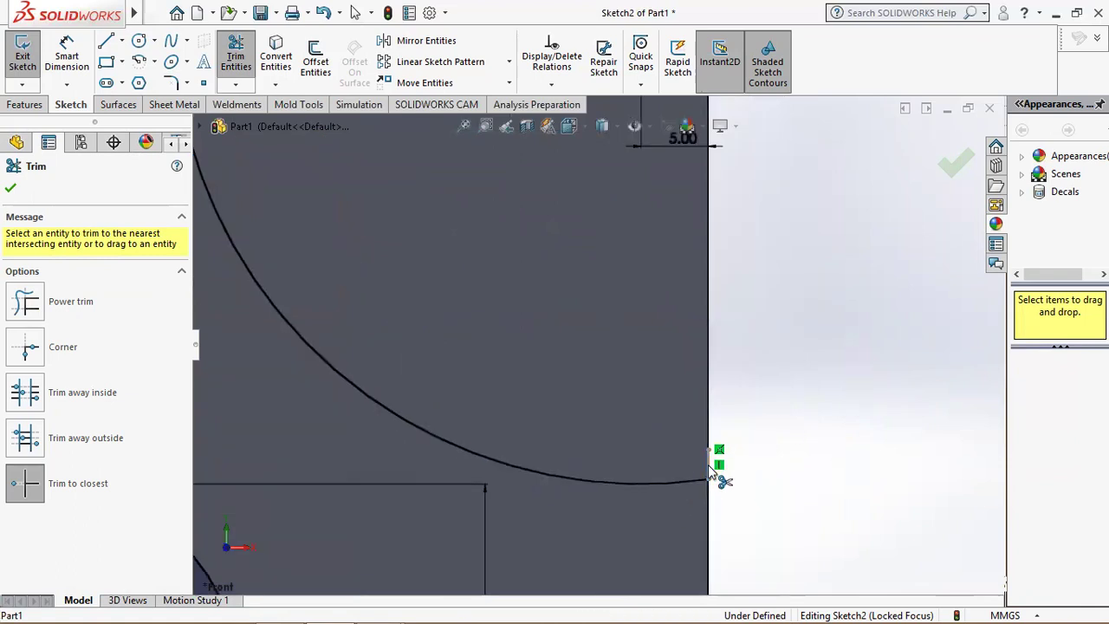
scroll(715, 463, up, 2)
scroll(614, 527, up, 2)
scroll(490, 441, up, 2)
scroll(483, 429, up, 2)
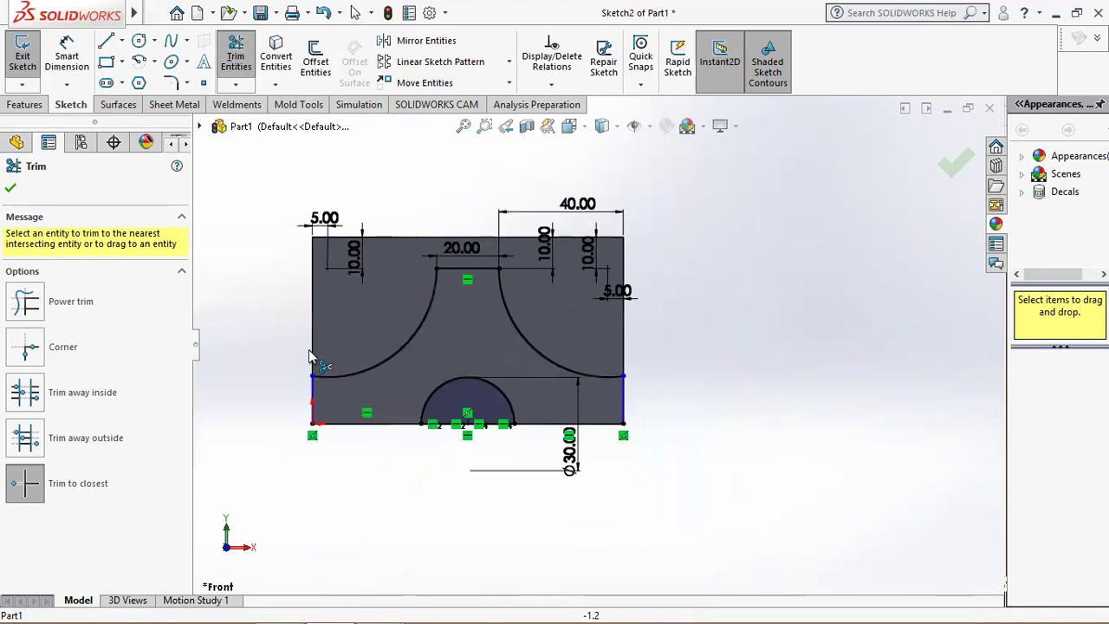
scroll(382, 368, down, 4)
scroll(564, 425, up, 2)
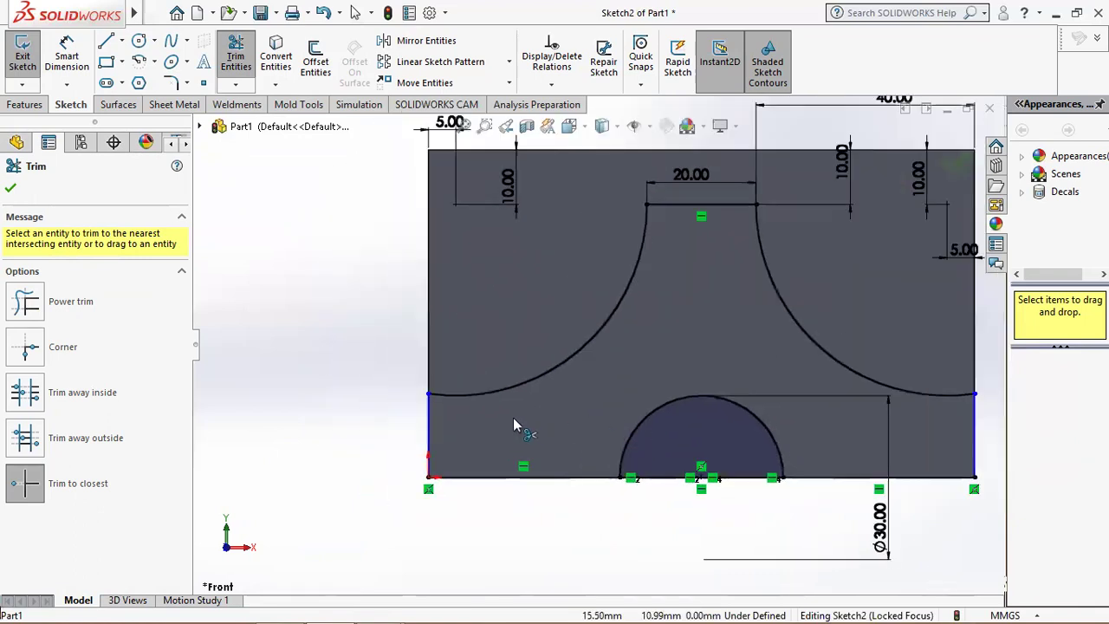
key(Escape)
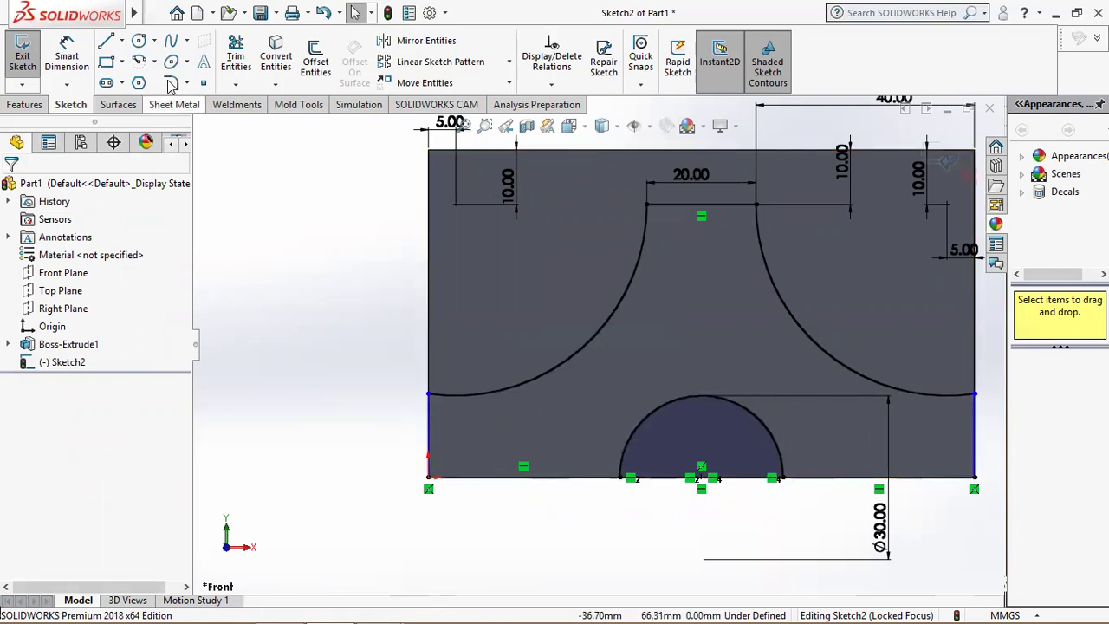
Step: Trim away the line beneath the semicircular notch and check the reference slide
click(235, 56)
click(665, 483)
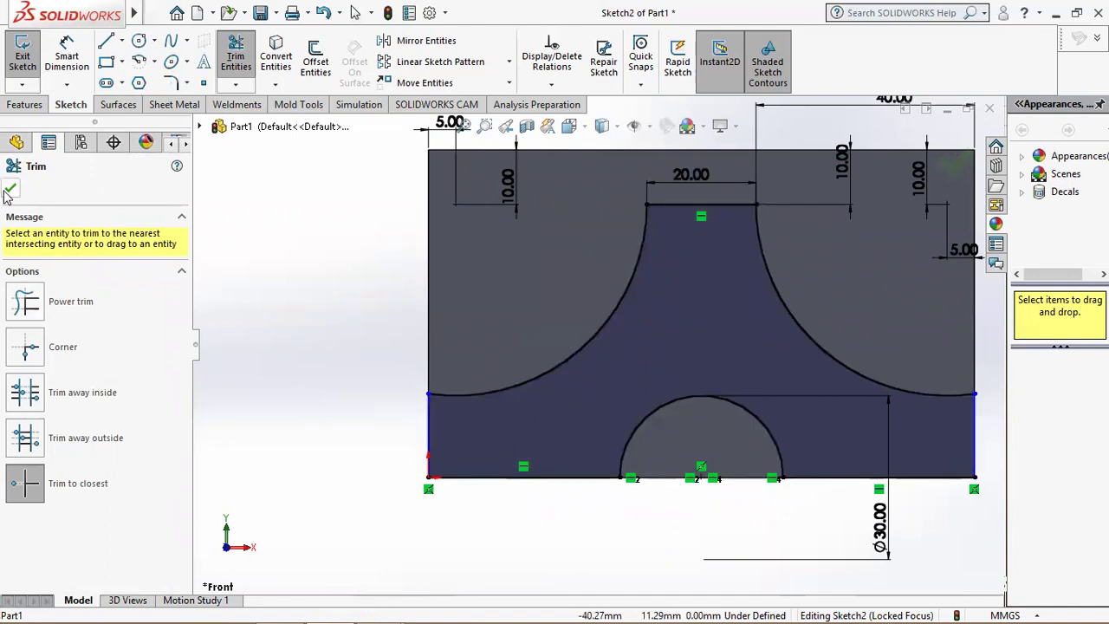
key(Escape)
click(275, 606)
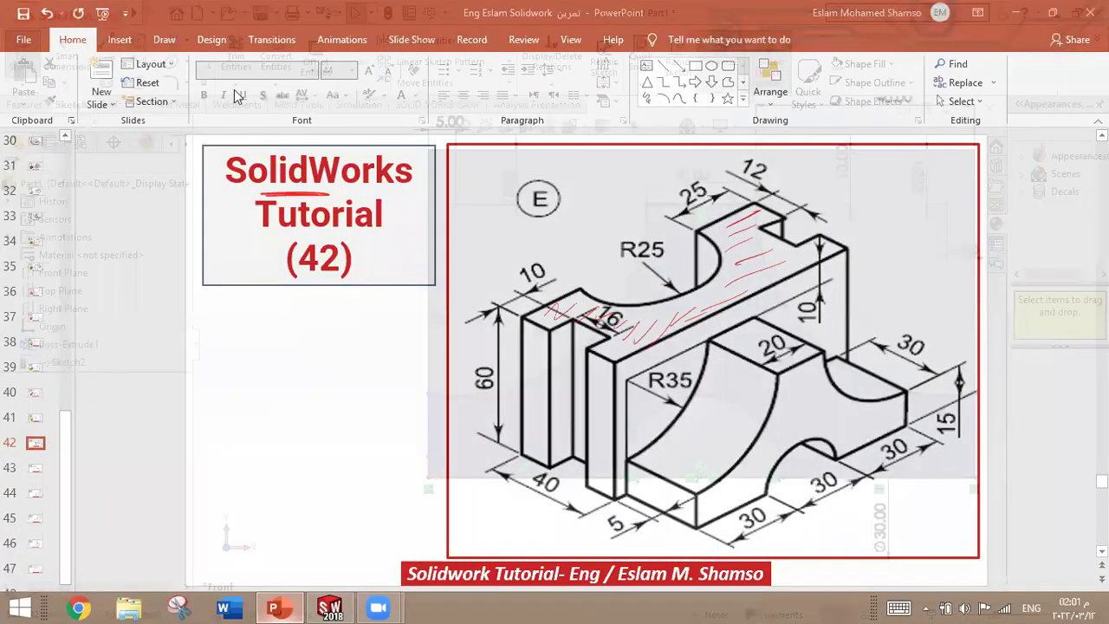
Step: Try setting the left edge below the arc to 15 mm and dismiss the invalid-geometry warning
key(alt+Tab)
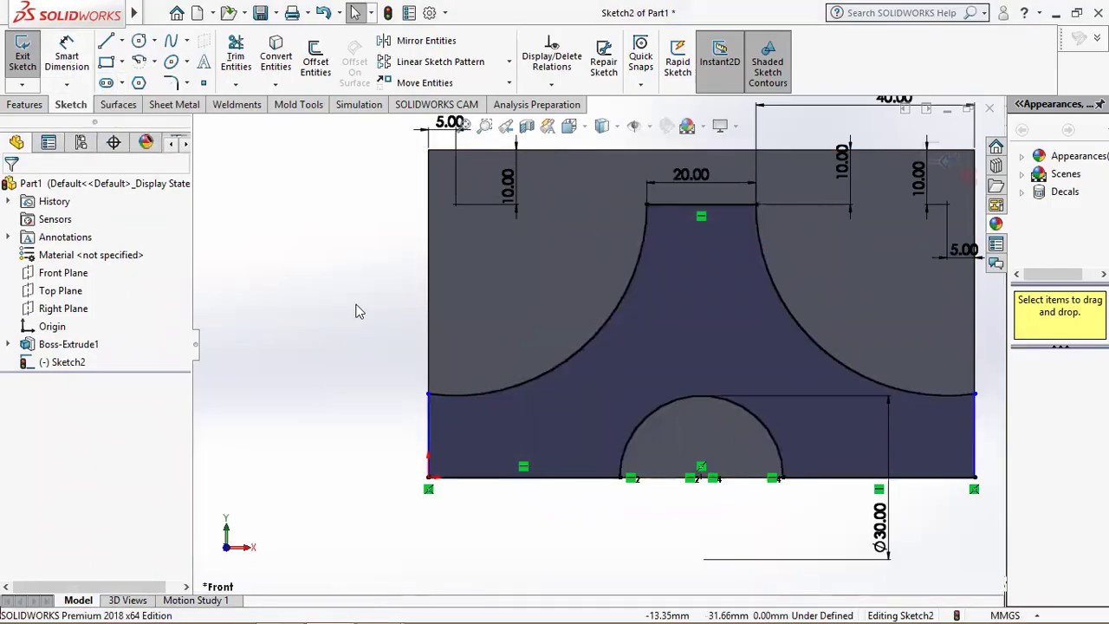
click(67, 56)
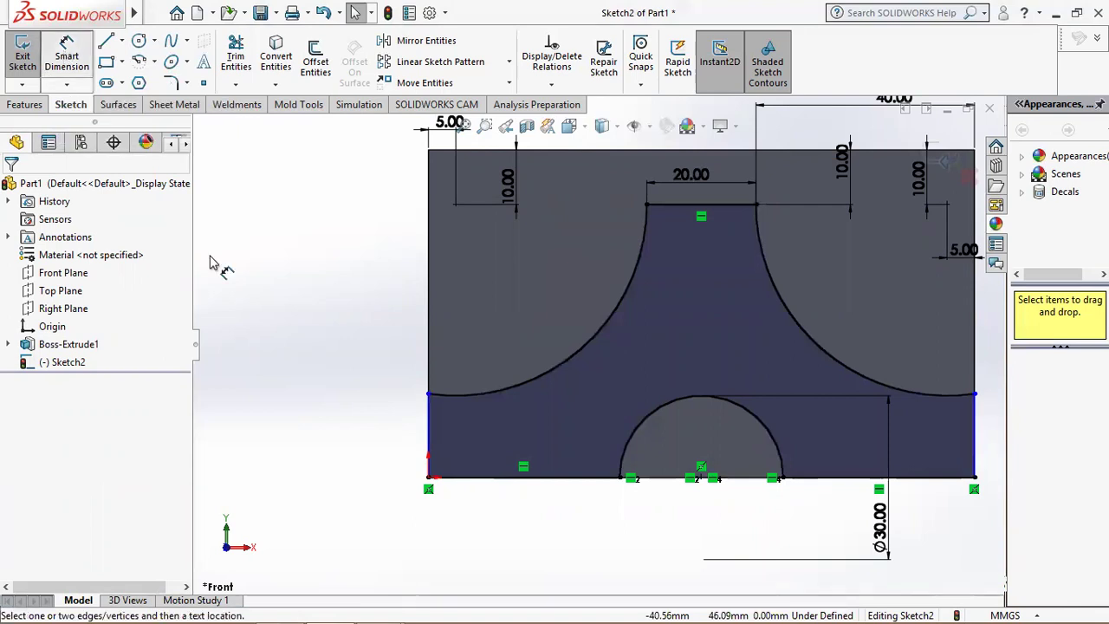
click(429, 435)
click(403, 430)
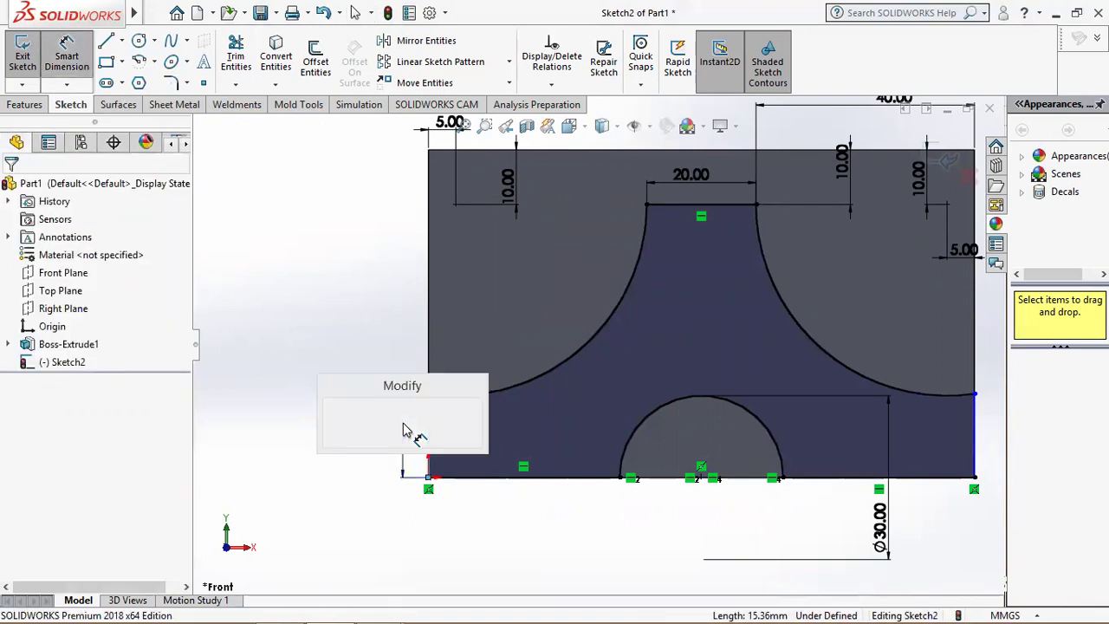
text(15)
key(Return)
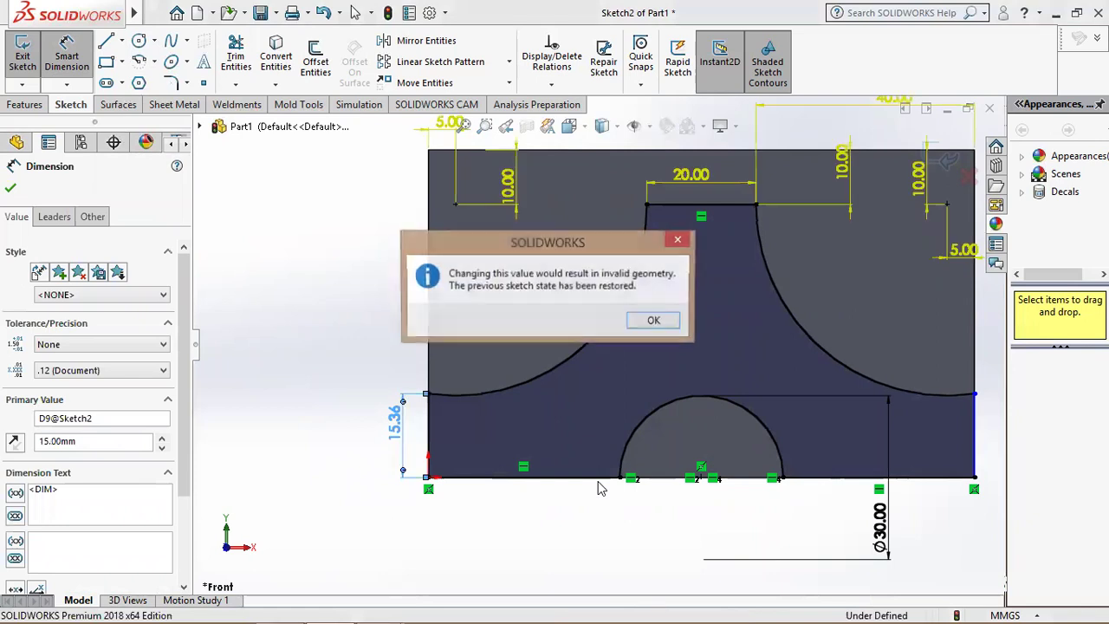
click(654, 322)
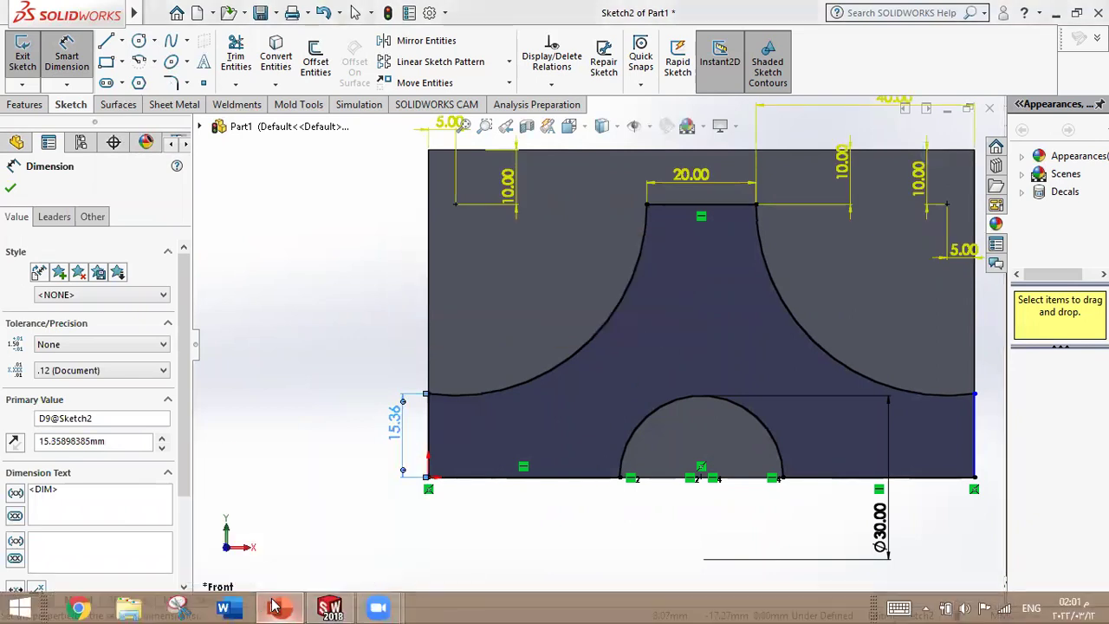
Step: Compare with the reference drawing, abandon the left arc's radius dimension, and zoom to fit
click(274, 607)
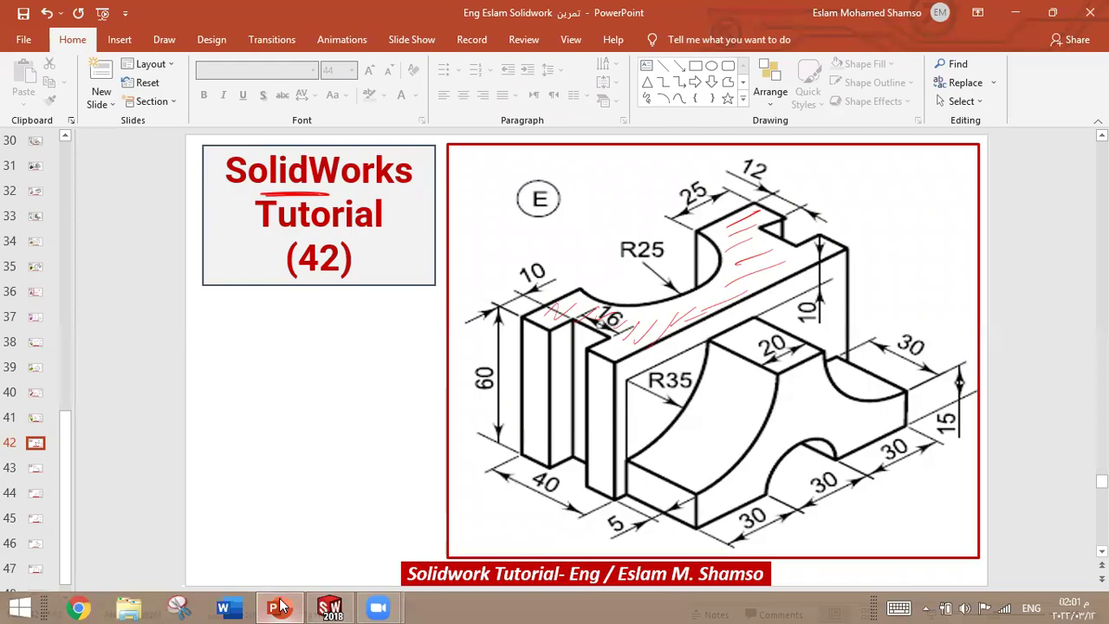
click(279, 607)
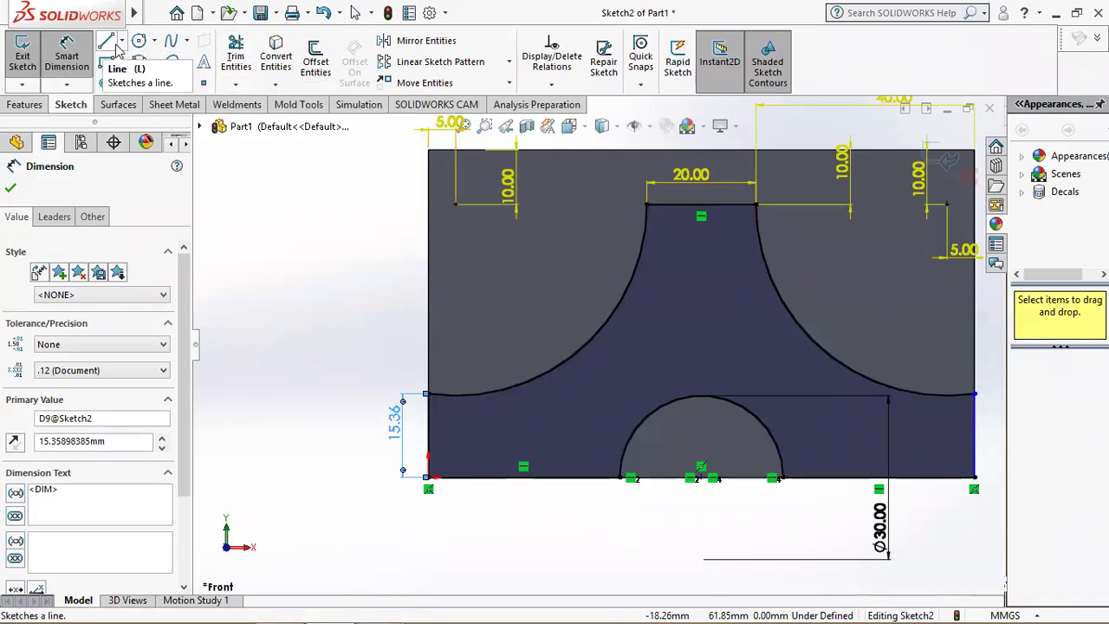
click(550, 299)
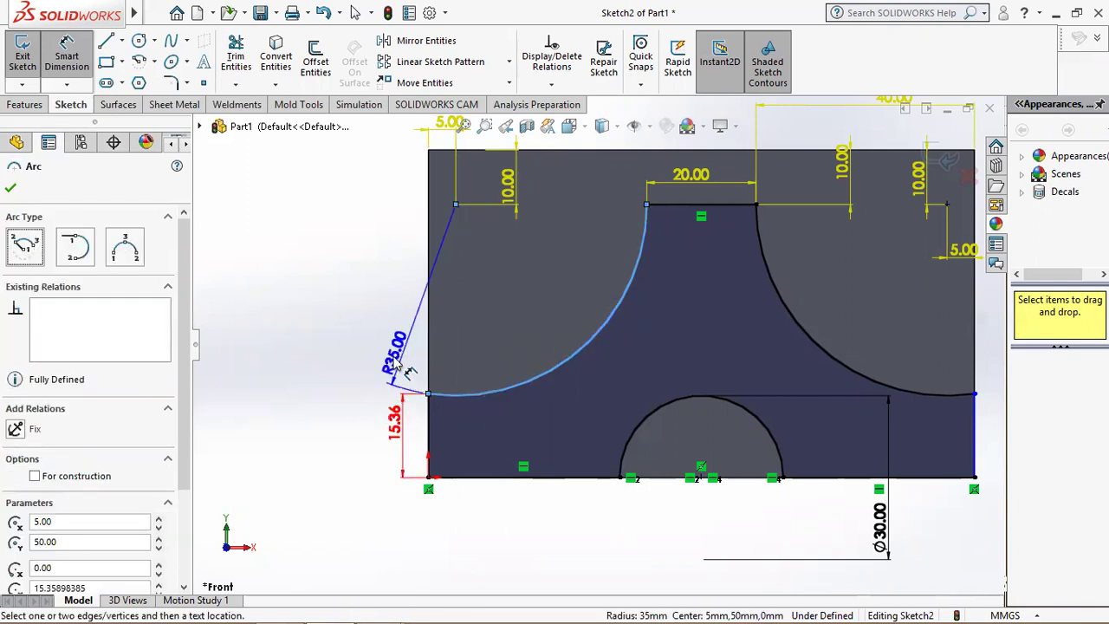
key(Escape)
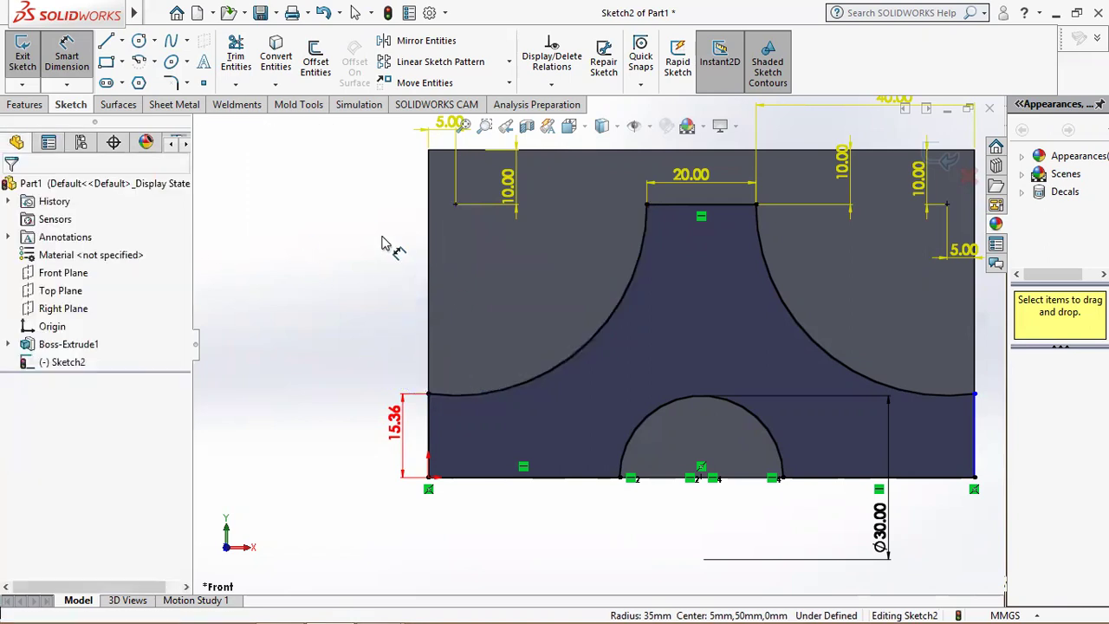
key(Escape)
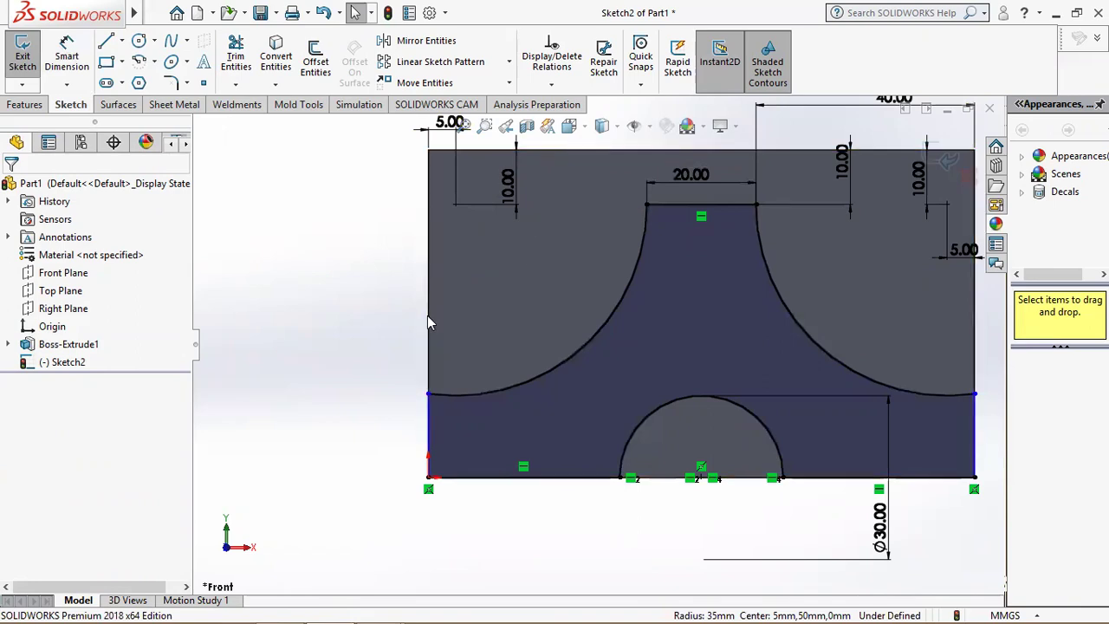
click(288, 606)
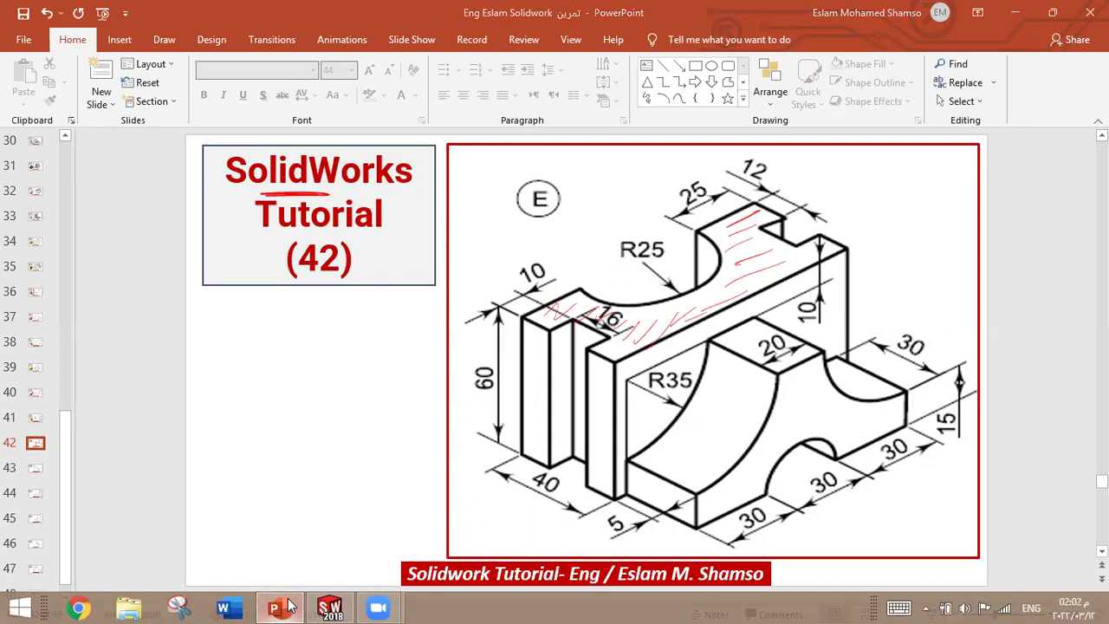
click(288, 606)
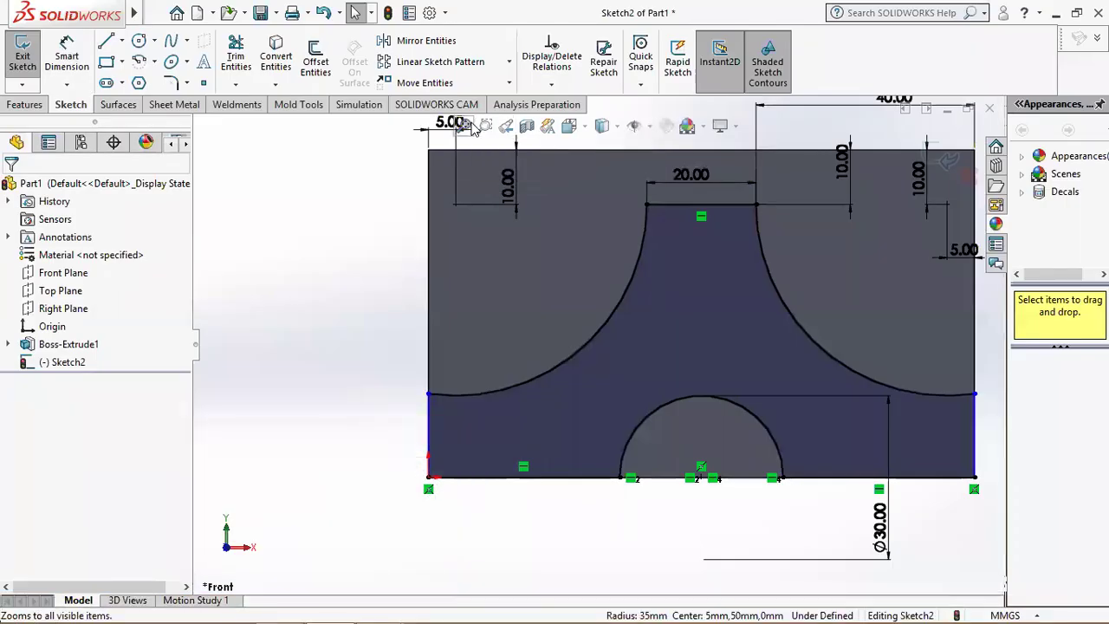
click(468, 126)
Step: Extrude the sketch as a 30 mm-deep boss, viewed in isometric
click(25, 104)
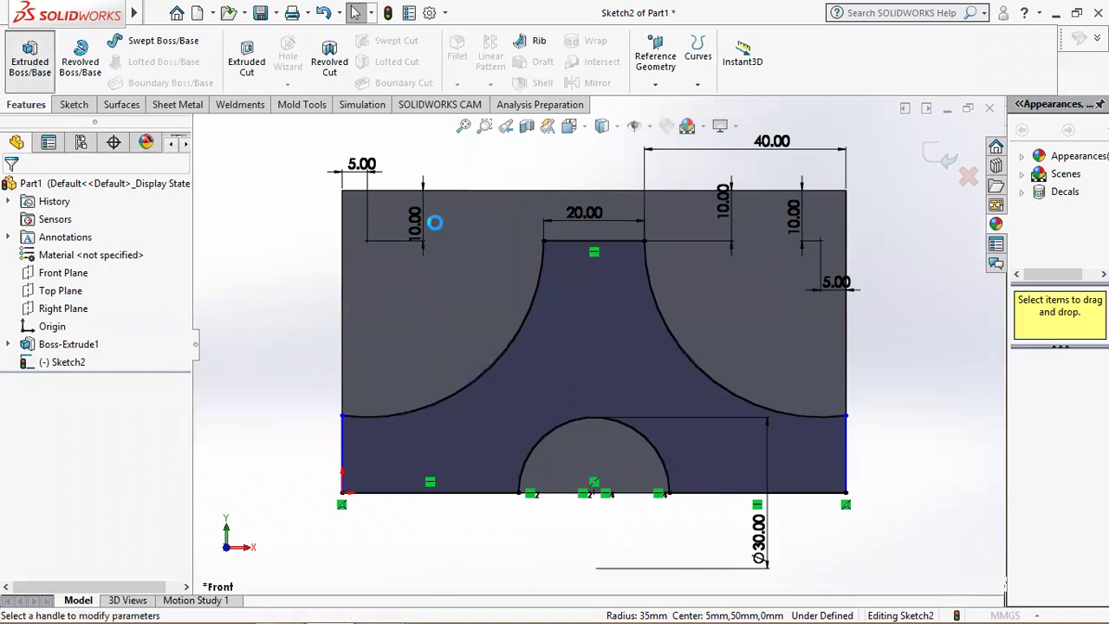
click(571, 126)
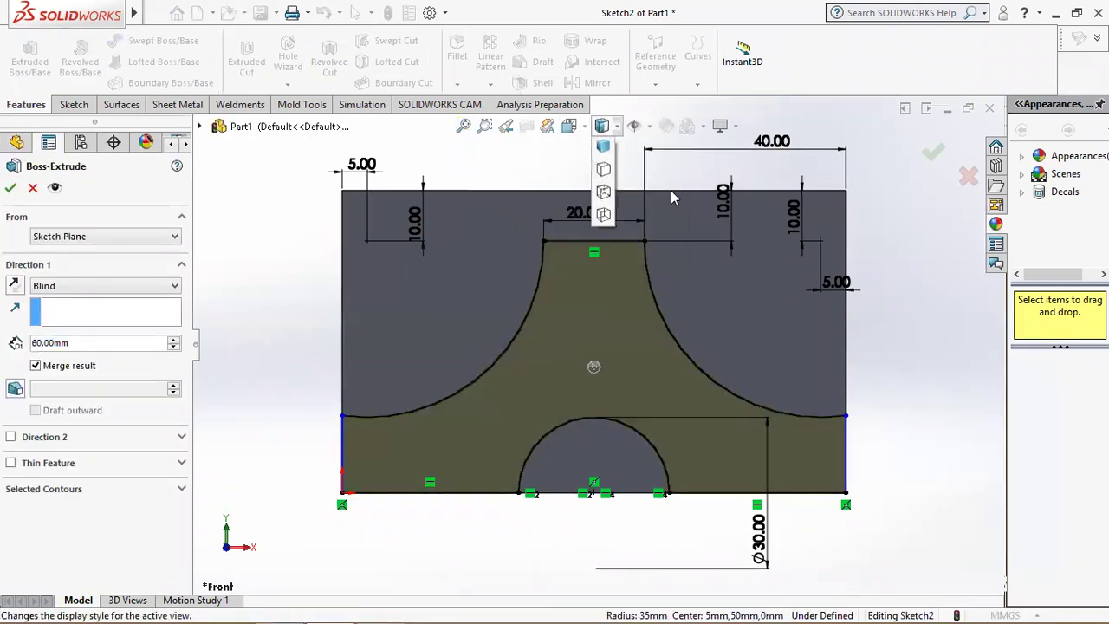
click(662, 172)
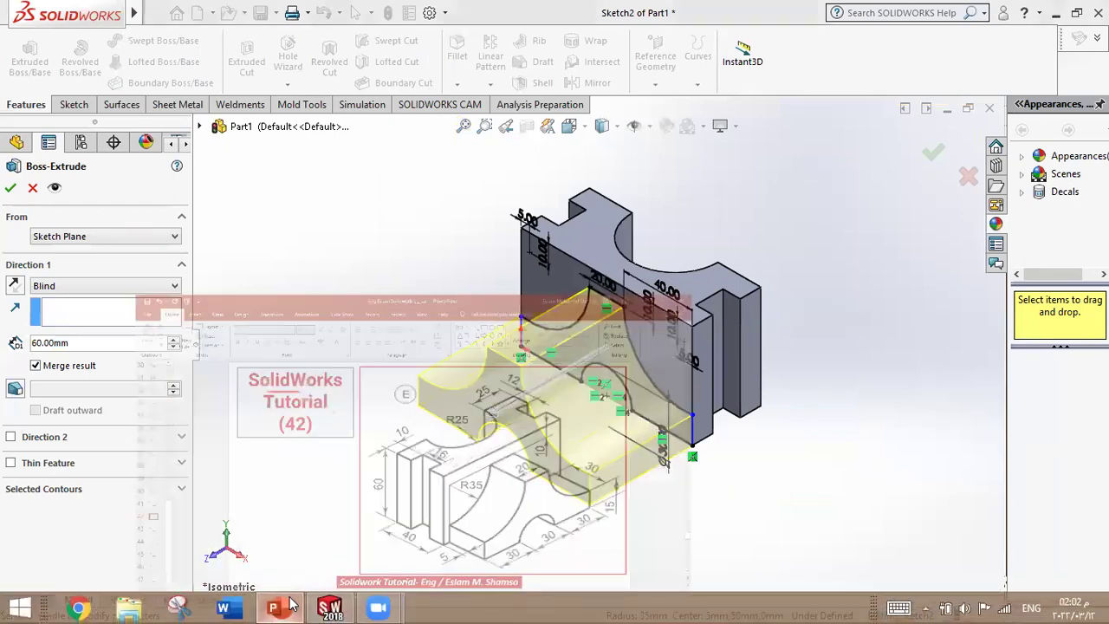
click(292, 604)
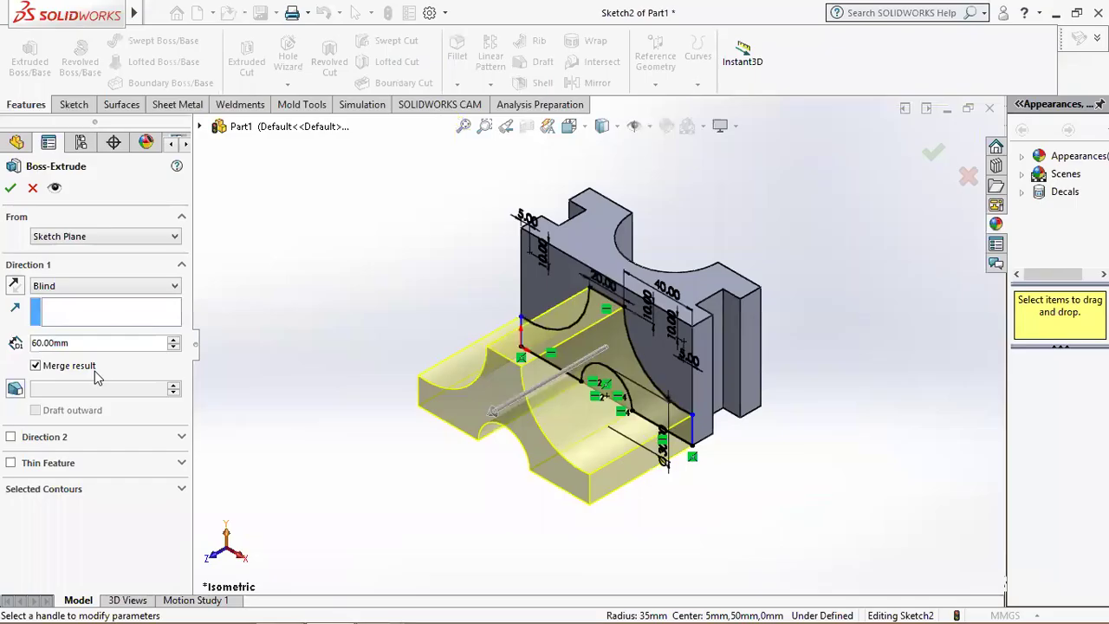
text(30)
key(Return)
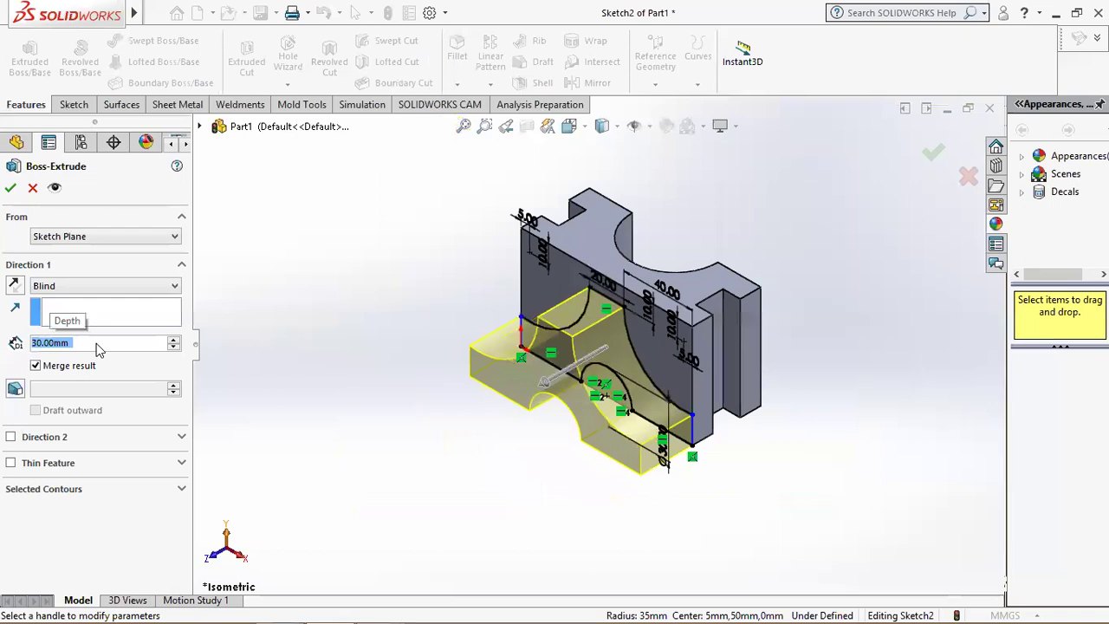
key(Return)
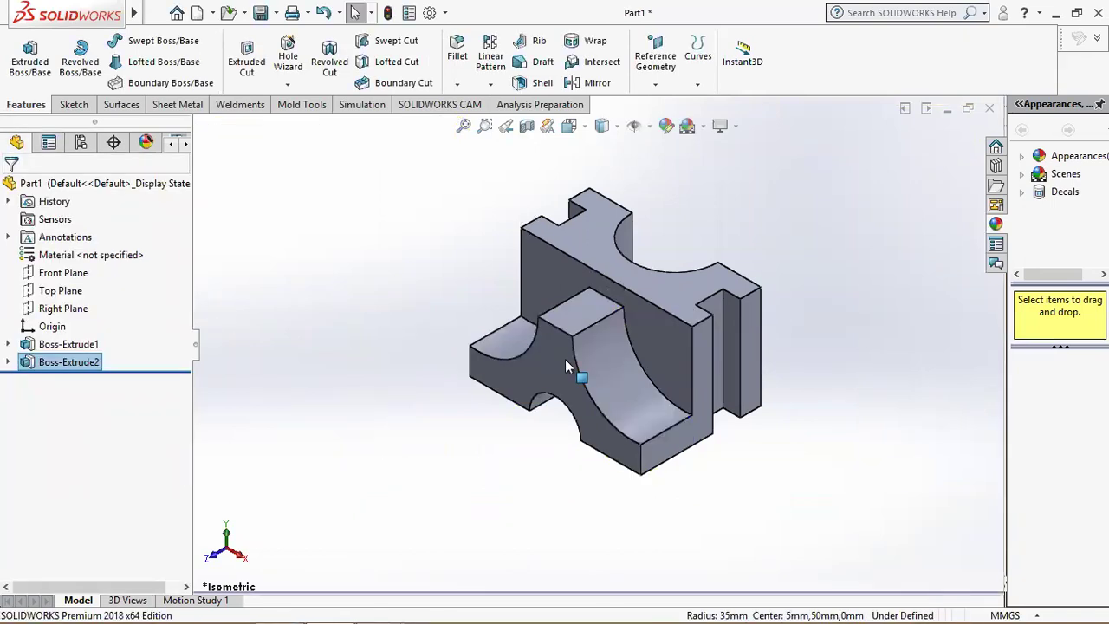
Step: Orbit the part and open Sketch3 on the face containing the half-round notch
mouse_move(597, 367)
middle_down()
mouse_move(613, 371)
mouse_move(606, 409)
mouse_move(555, 408)
mouse_move(544, 419)
mouse_move(619, 377)
middle_up()
click(619, 377)
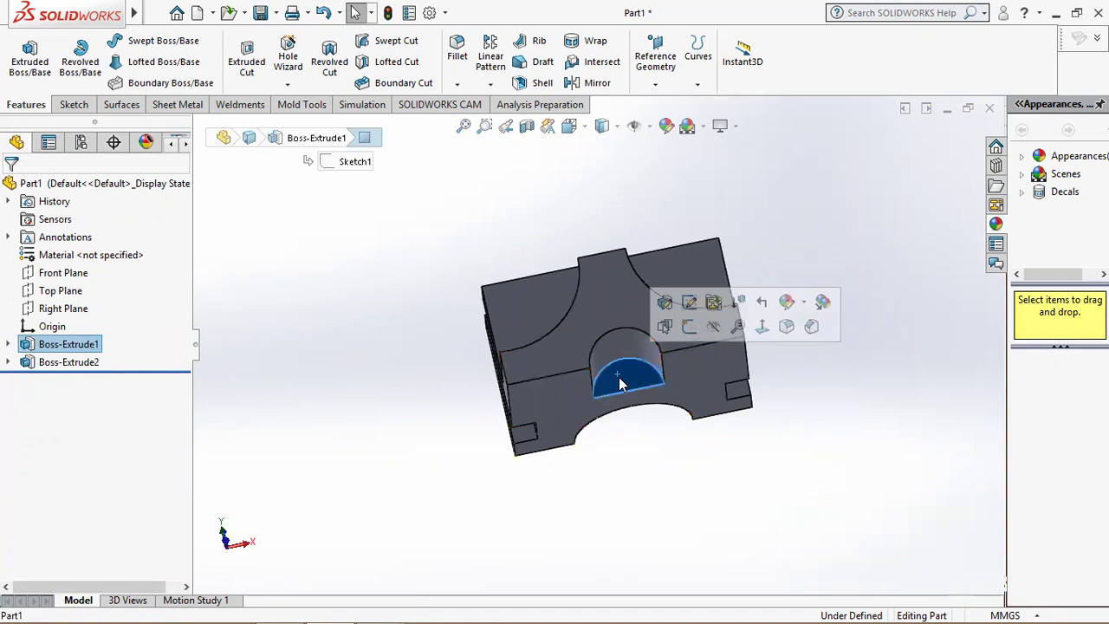
middle_drag(646, 470, 589, 494)
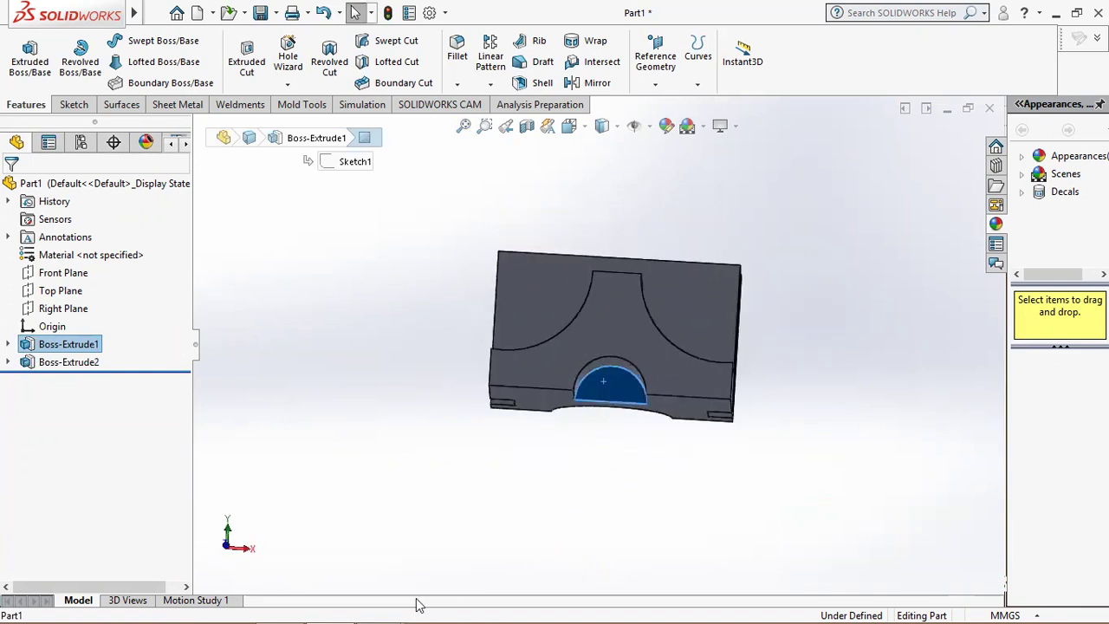
click(273, 607)
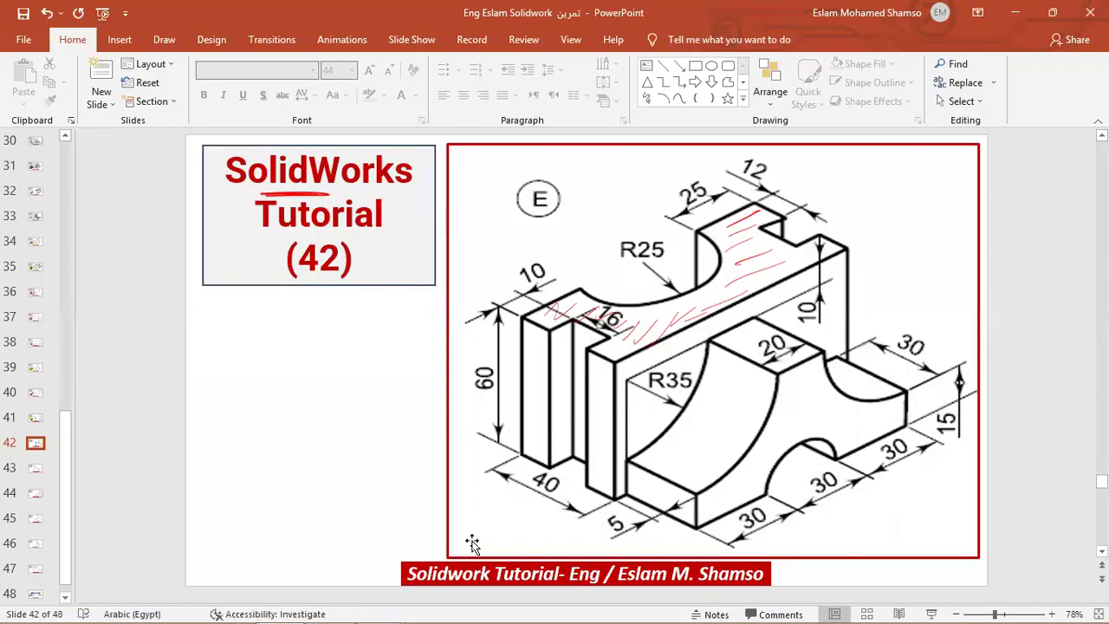
click(284, 606)
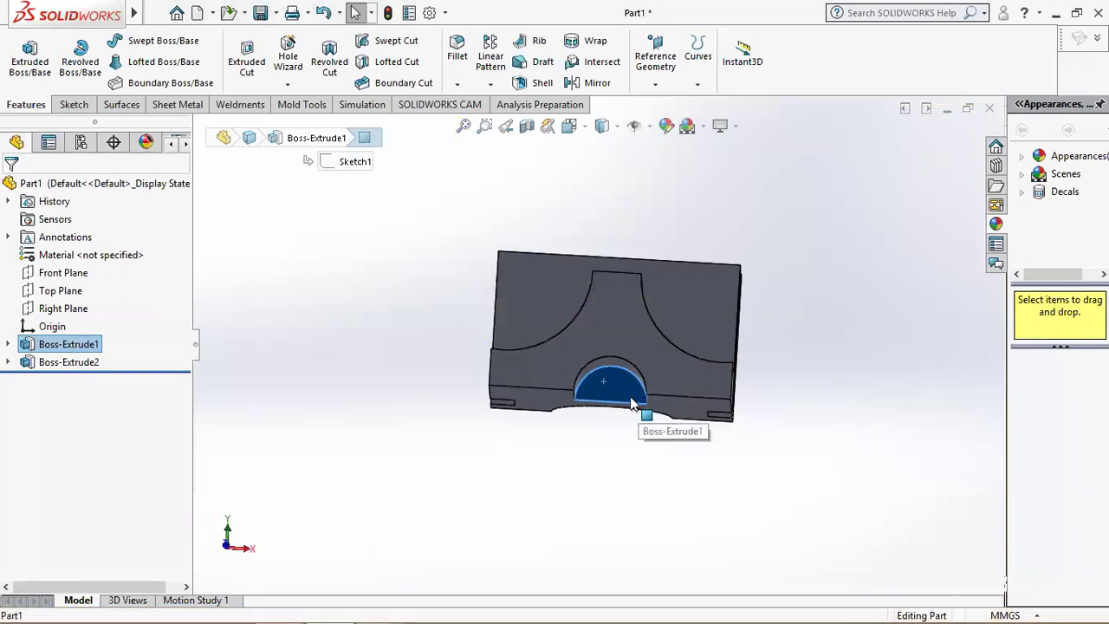
right_click(641, 406)
click(670, 232)
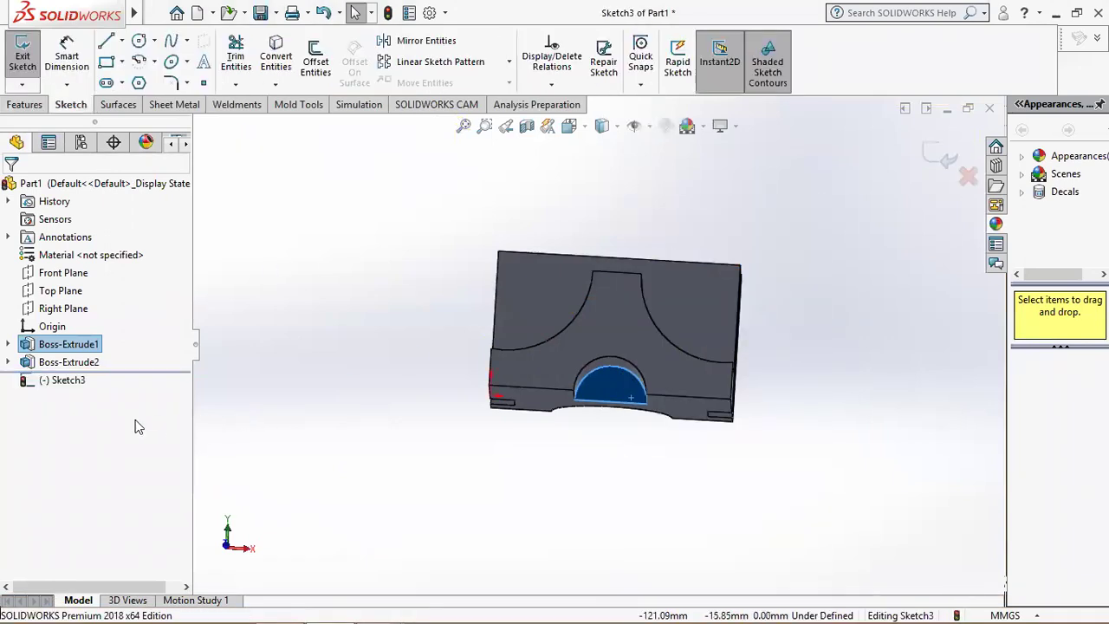
Step: Face the sketch plane and draw a radius 15 circle centred on the bottom-edge midpoint
right_click(84, 379)
click(116, 286)
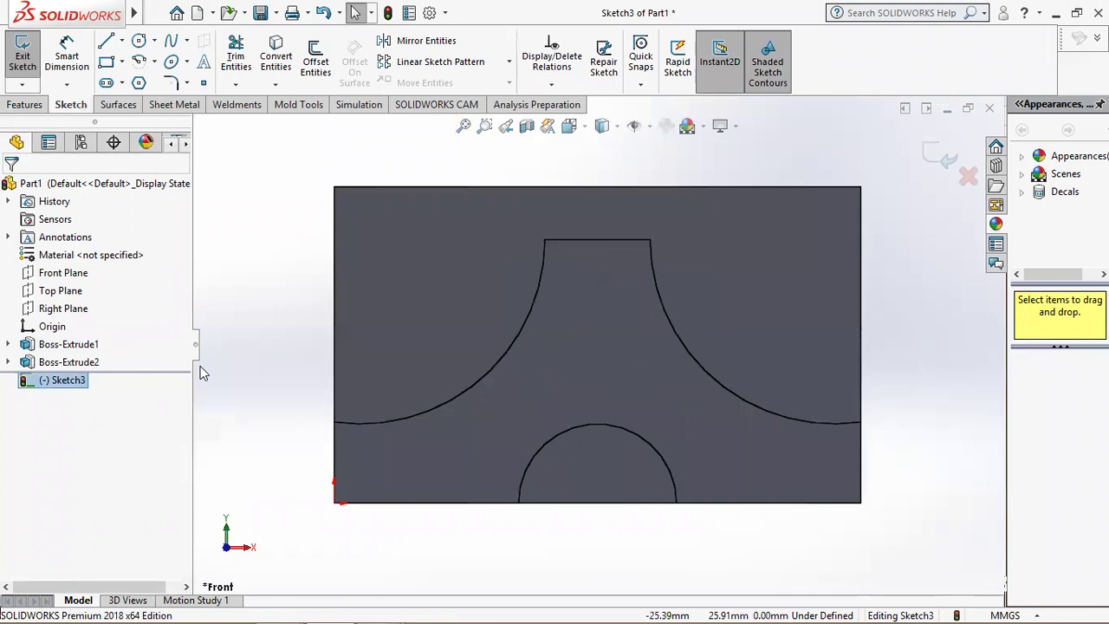
click(139, 41)
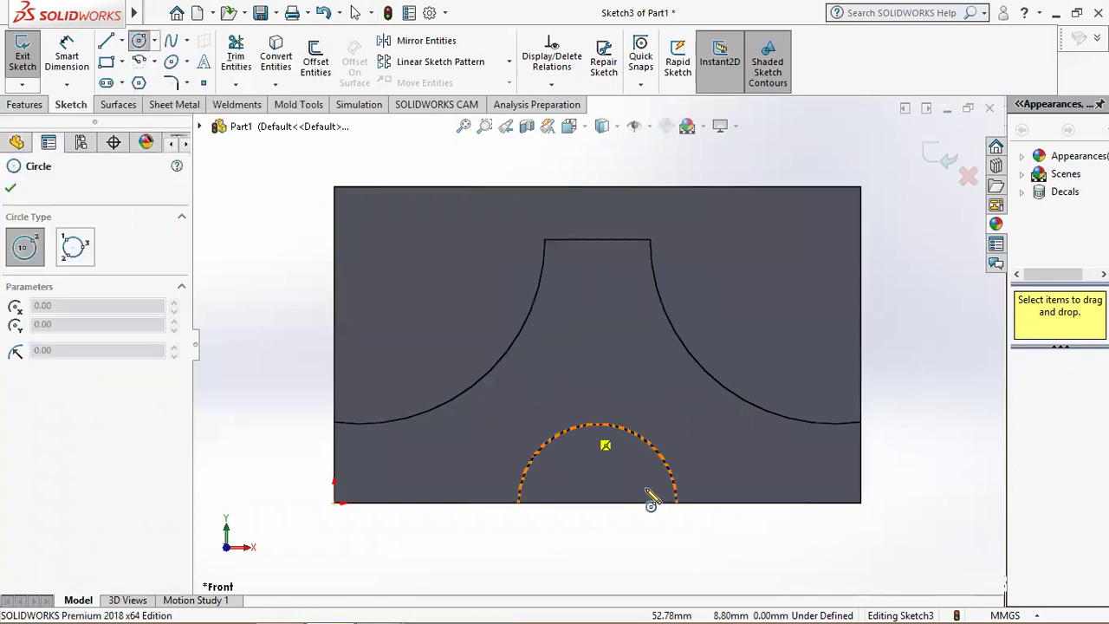
click(597, 502)
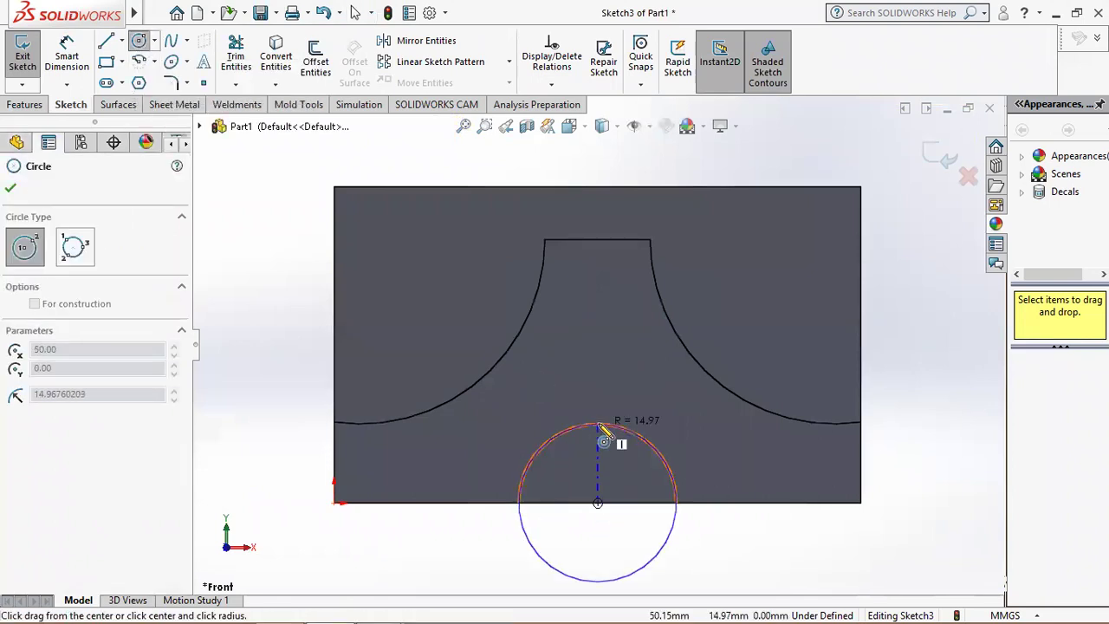
click(594, 426)
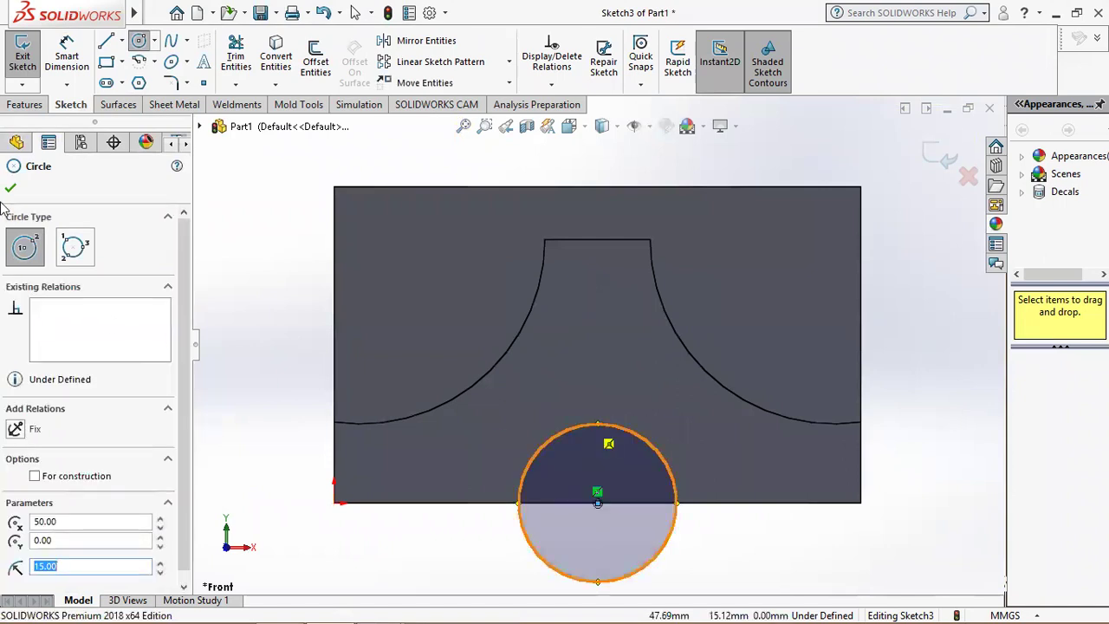
key(Escape)
Step: Extrude-cut the circle Through All in isometric view and orbit to inspect the channel
click(568, 125)
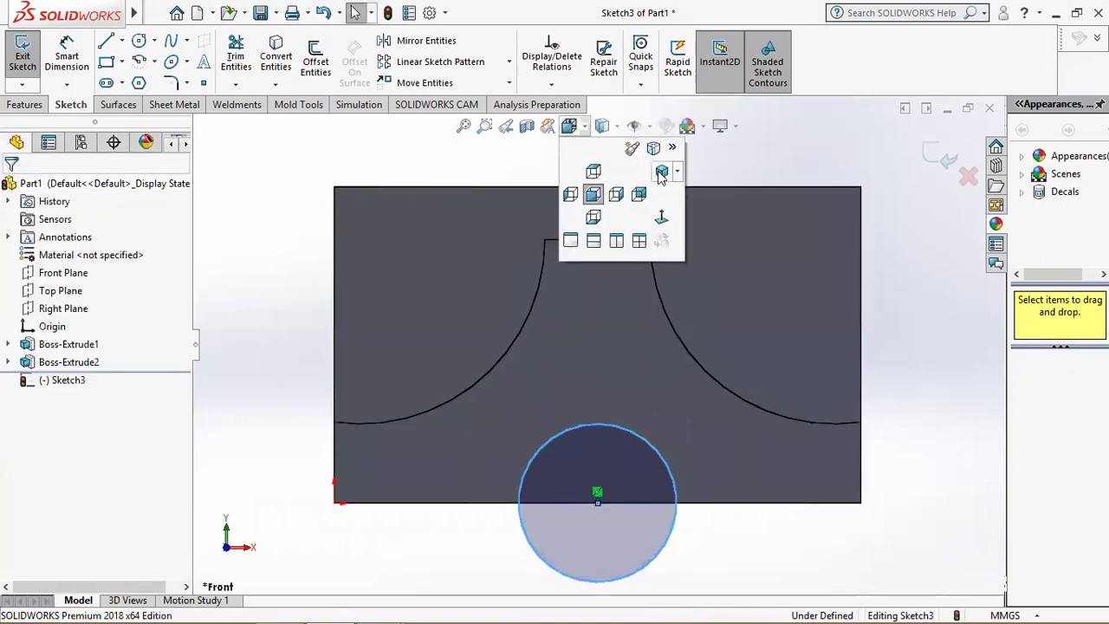
click(660, 172)
click(26, 104)
click(246, 60)
click(104, 285)
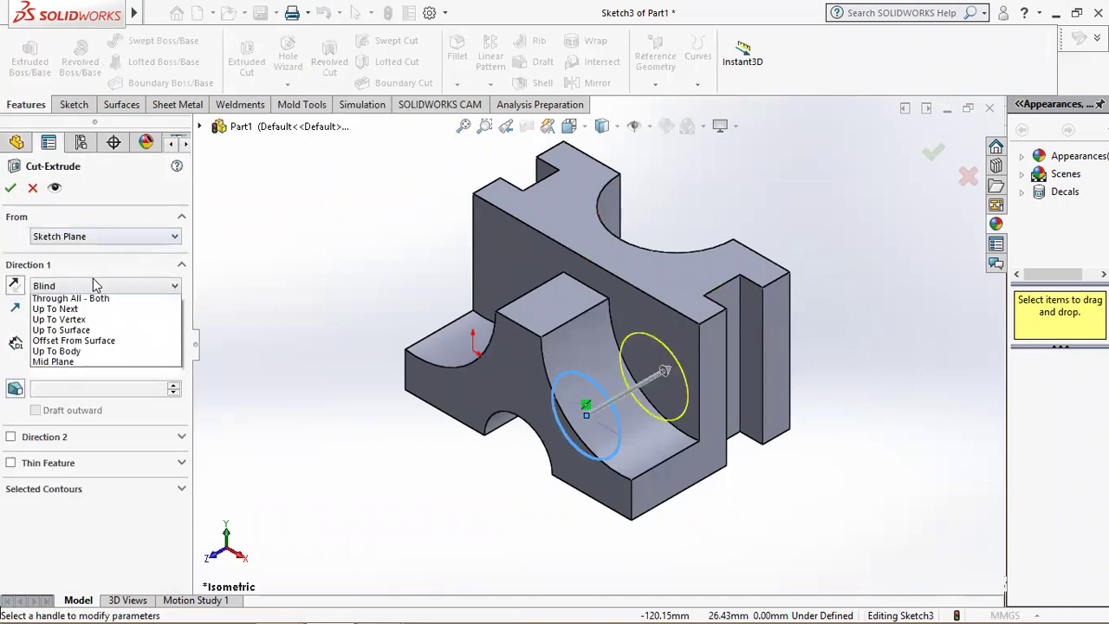
click(75, 308)
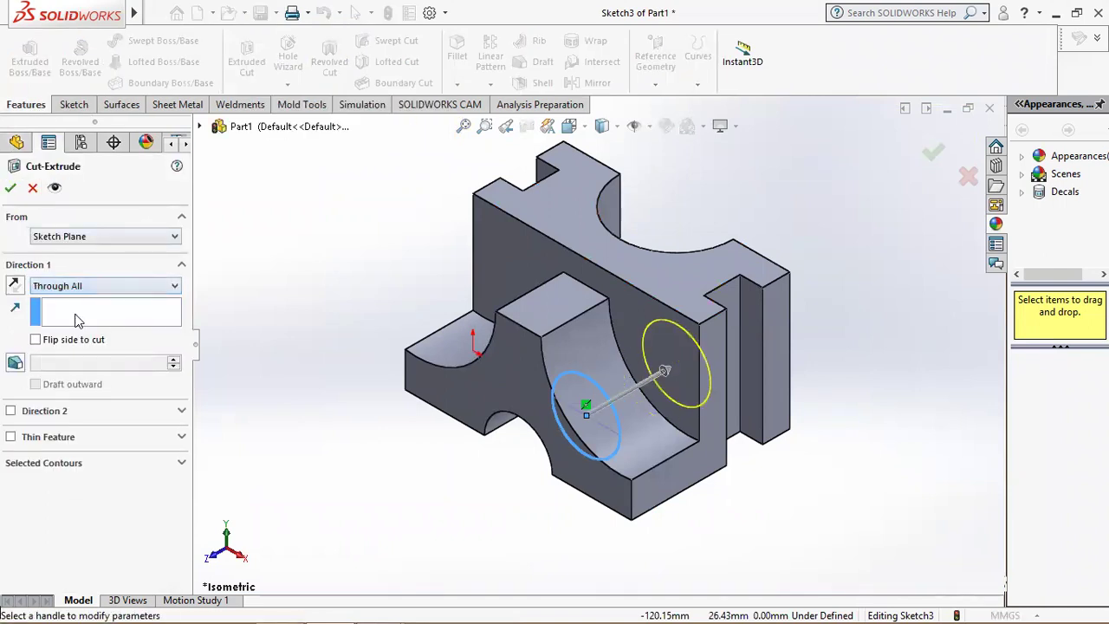
click(10, 187)
mouse_move(312, 448)
middle_down()
mouse_move(523, 382)
mouse_move(366, 309)
middle_up()
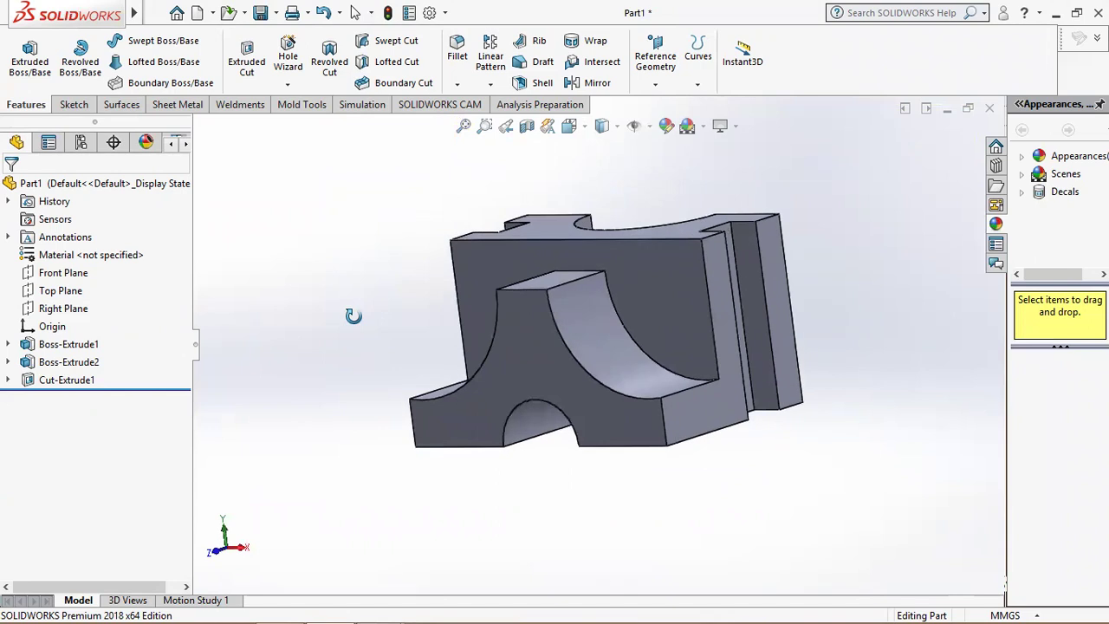
Step: Show the bracket in isometric view and apply a green appearance colour to the whole part
middle_drag(366, 310, 386, 349)
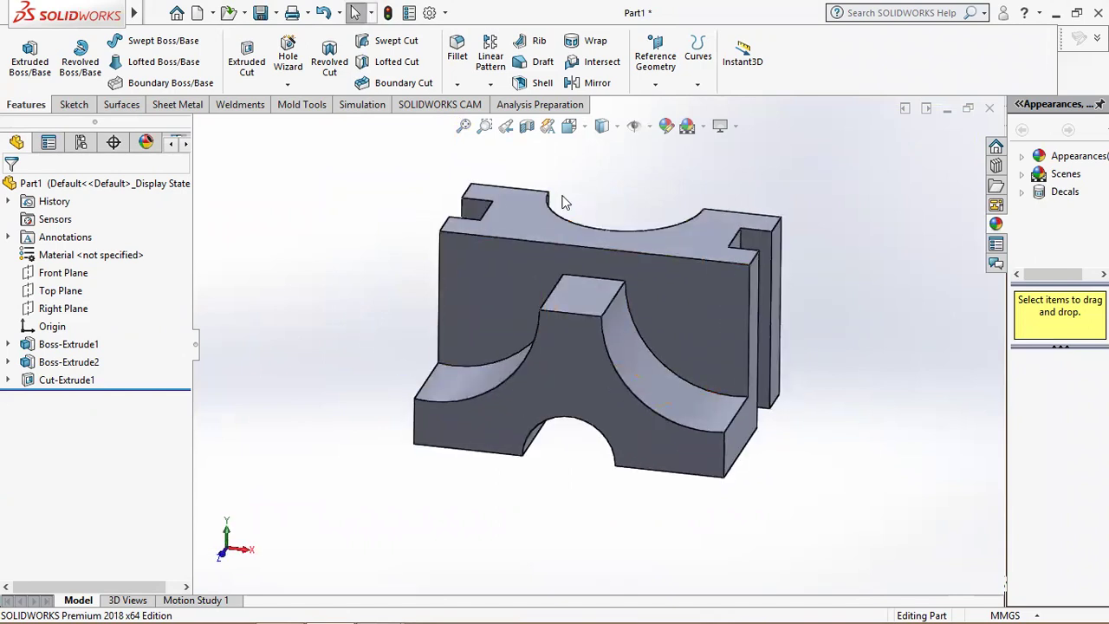
click(569, 126)
click(661, 174)
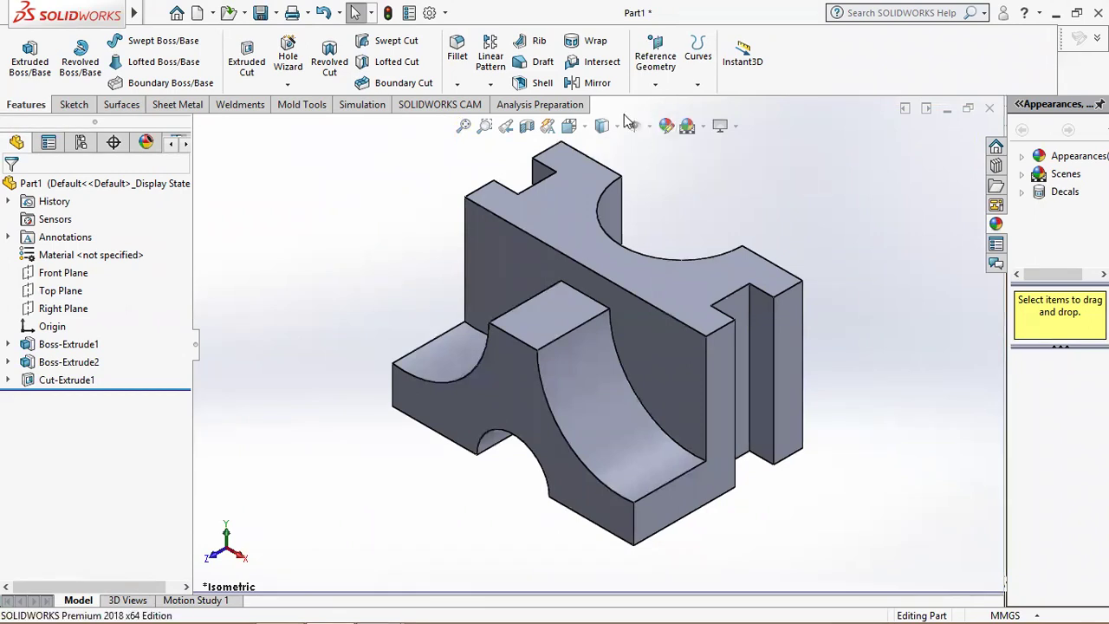
click(665, 127)
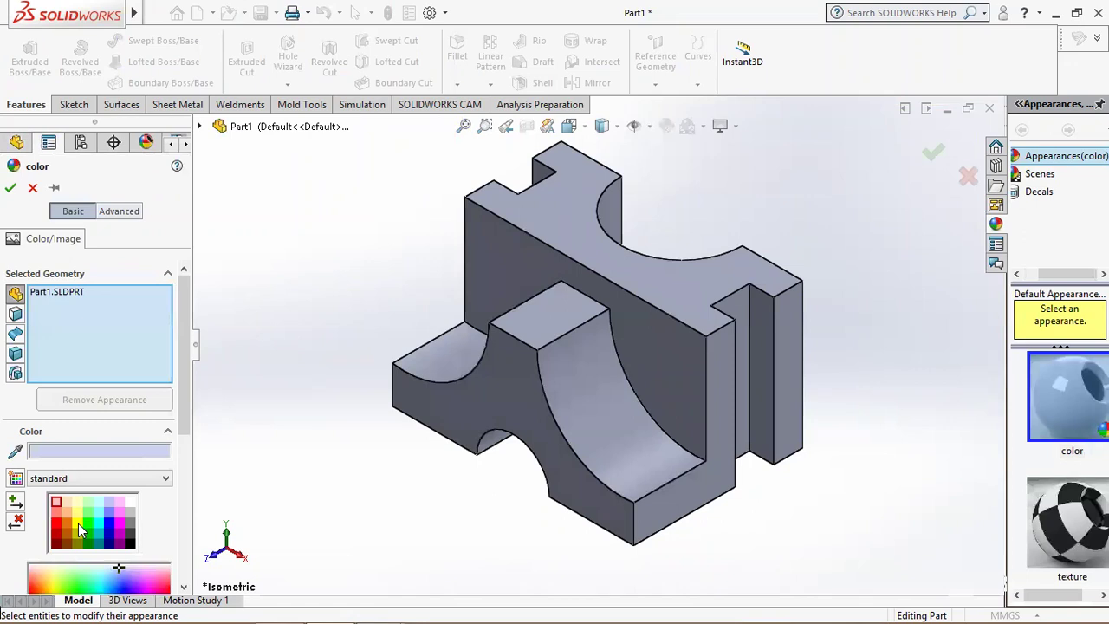
click(78, 527)
click(75, 542)
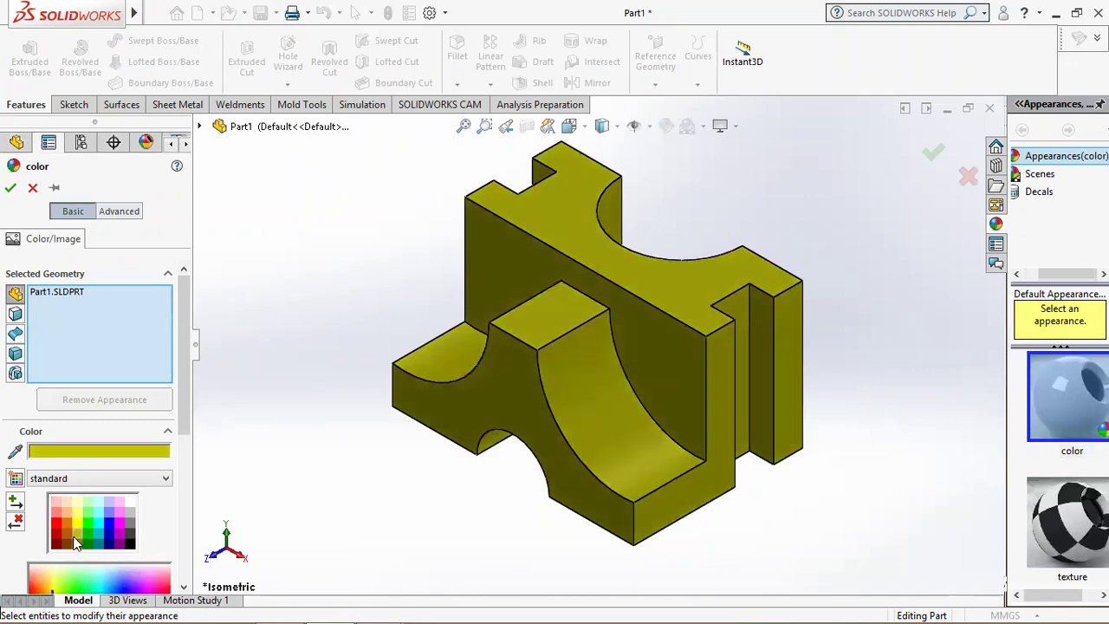
click(88, 535)
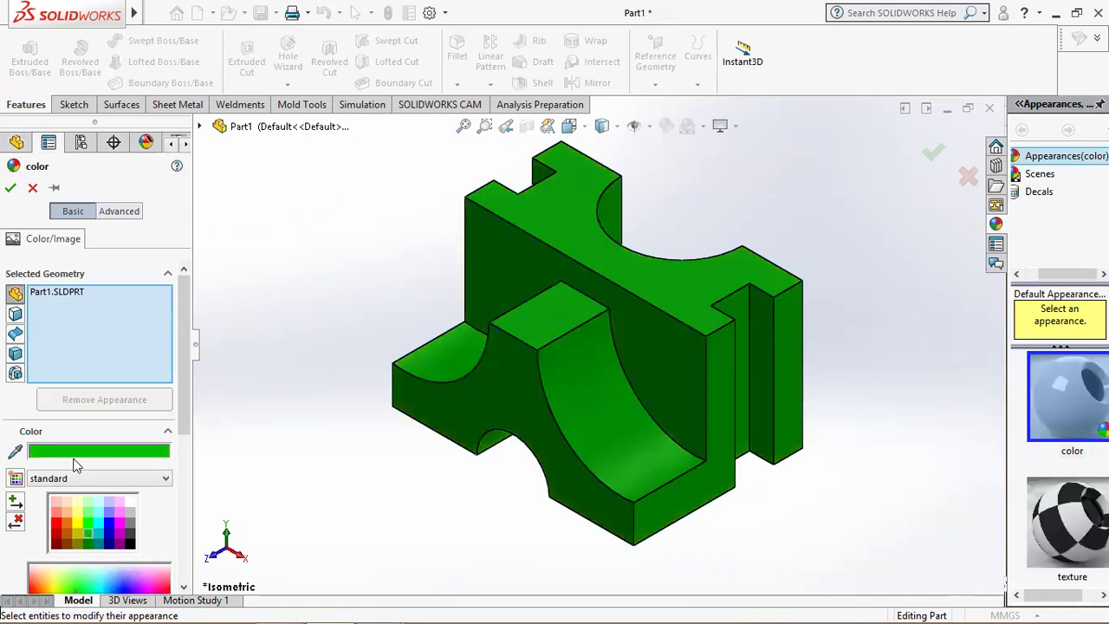
click(12, 187)
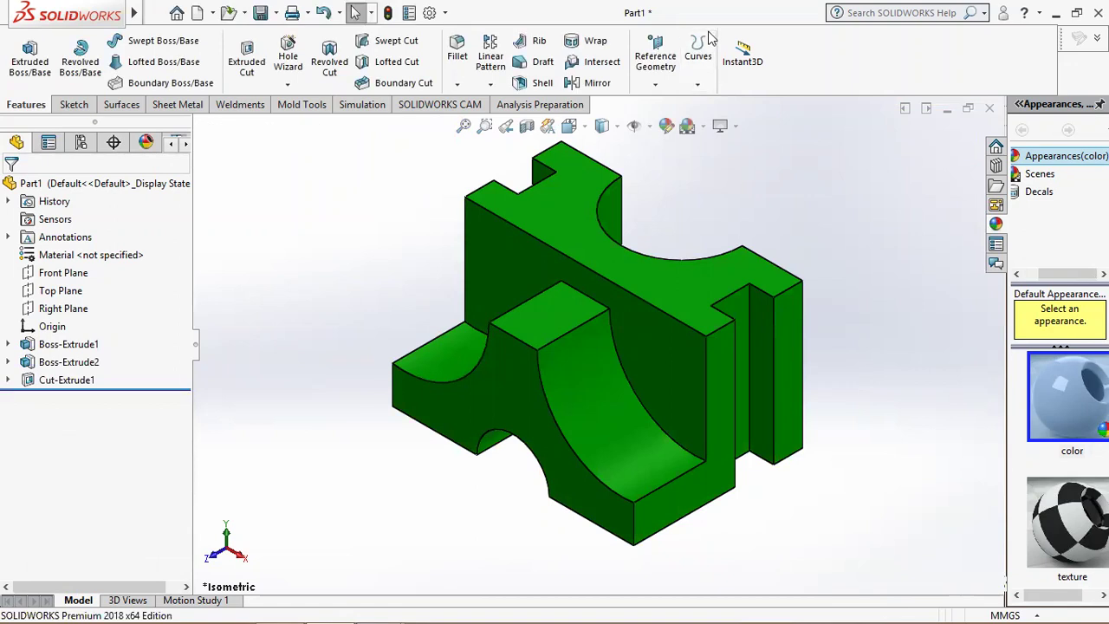